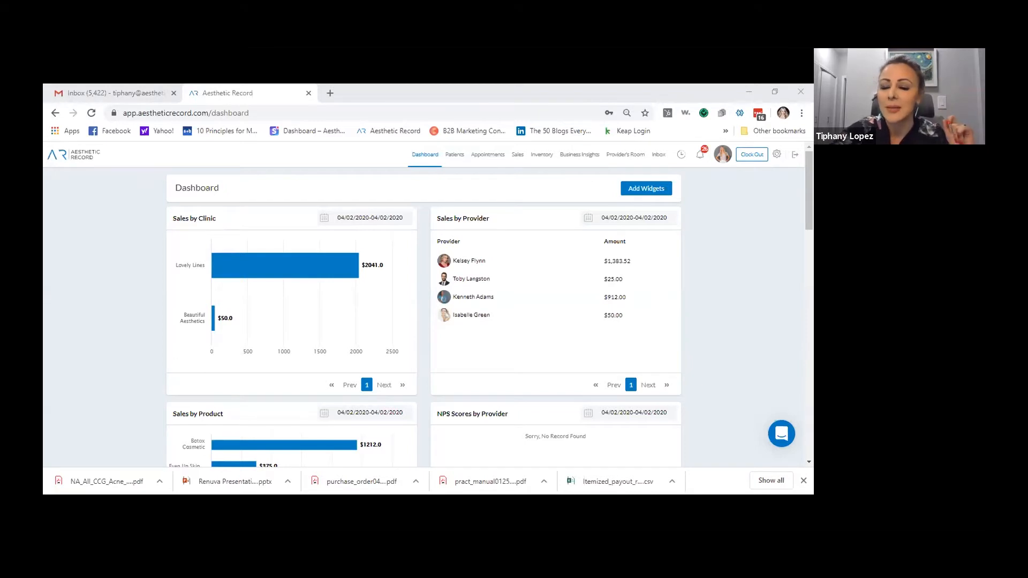
Review the 04/02/2020 sales by clinic, provider and product, then go to account settings
mouse_move(340, 449)
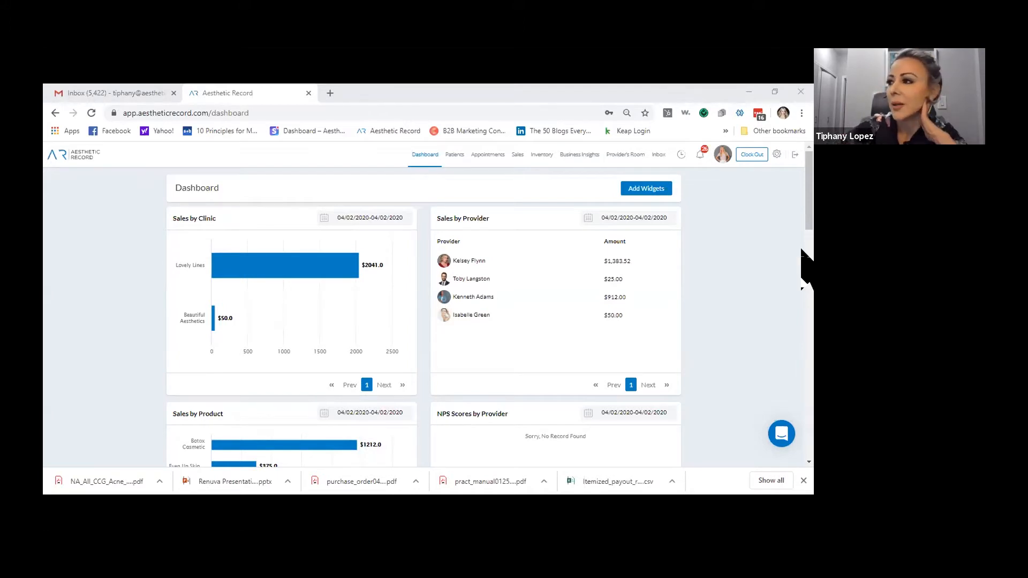
click(776, 154)
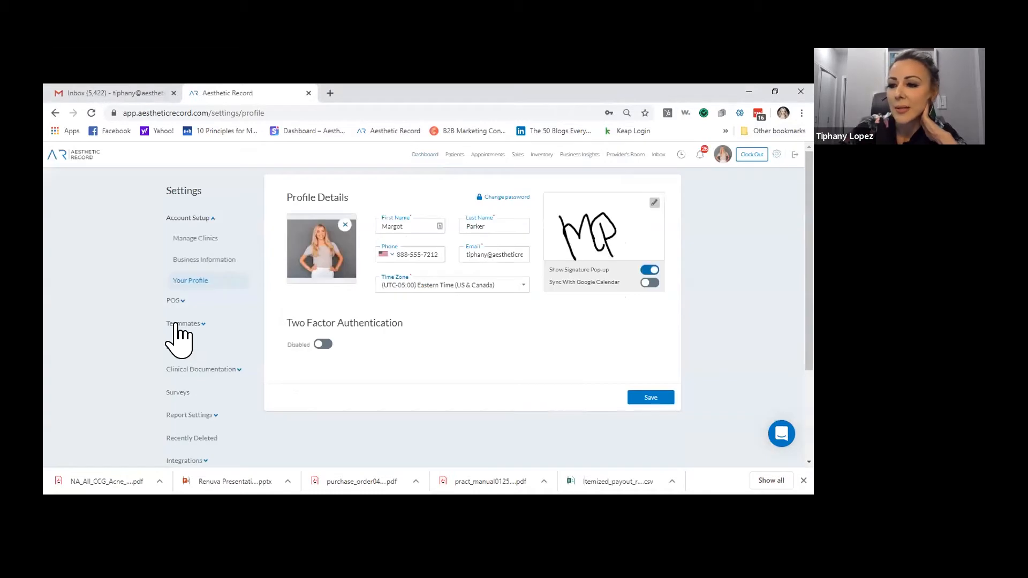
Find the account owner's user under Teammates > Users and open it for editing
click(177, 323)
click(183, 287)
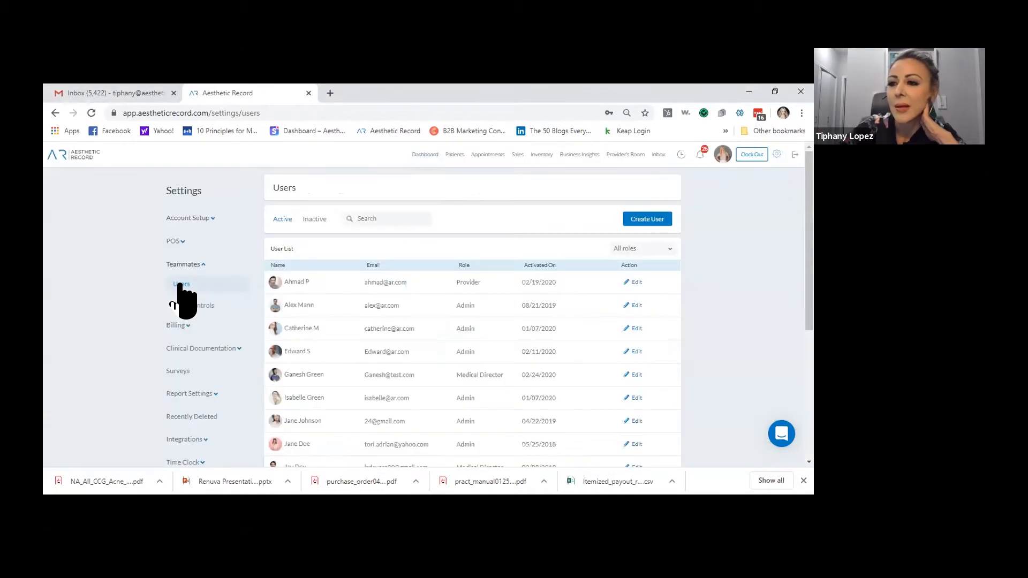
click(390, 217)
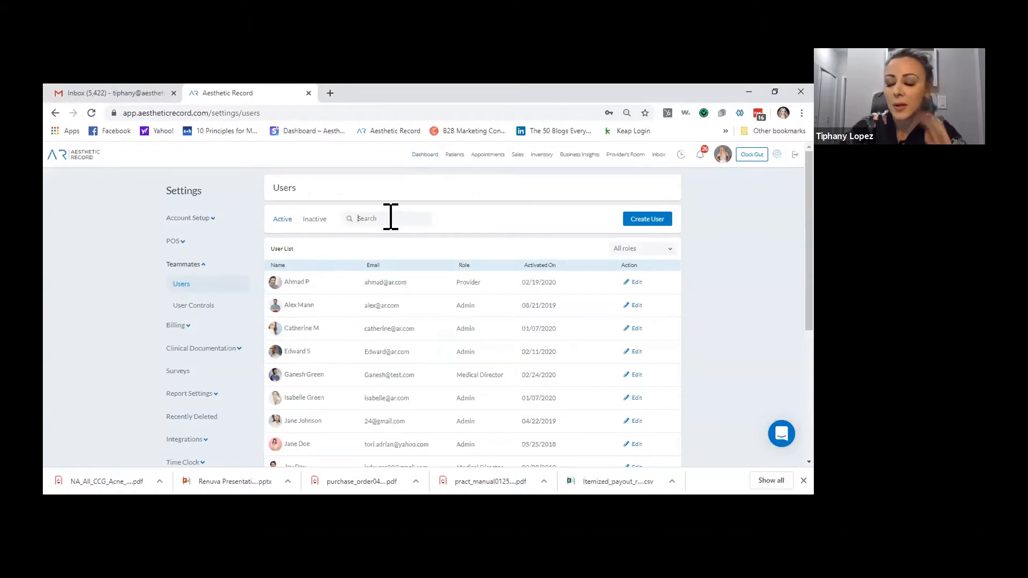
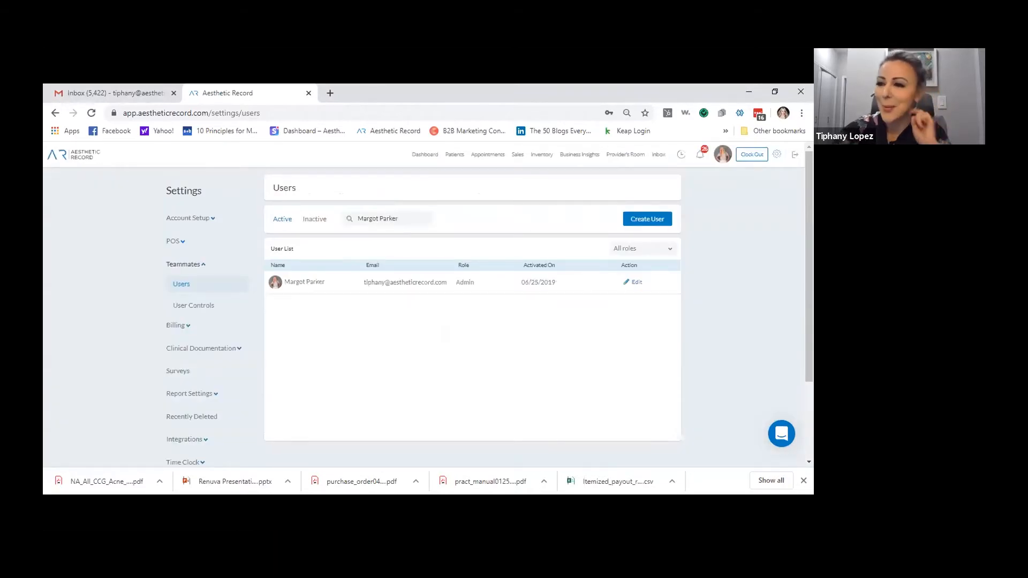
click(637, 282)
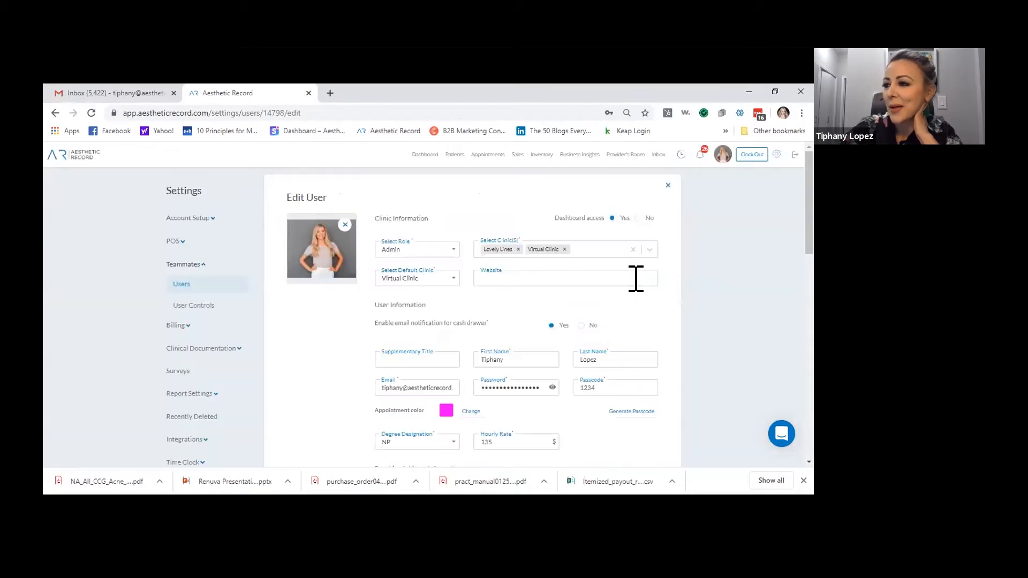
Replace the user's first and last name with the demo provider's name, then scroll down the form
double_click(515, 360)
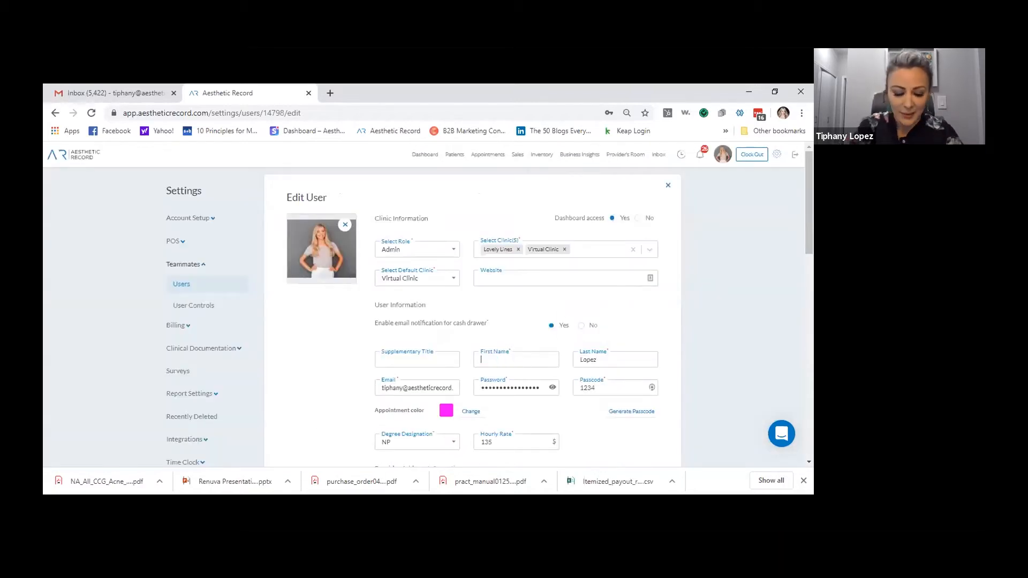
key(Tab)
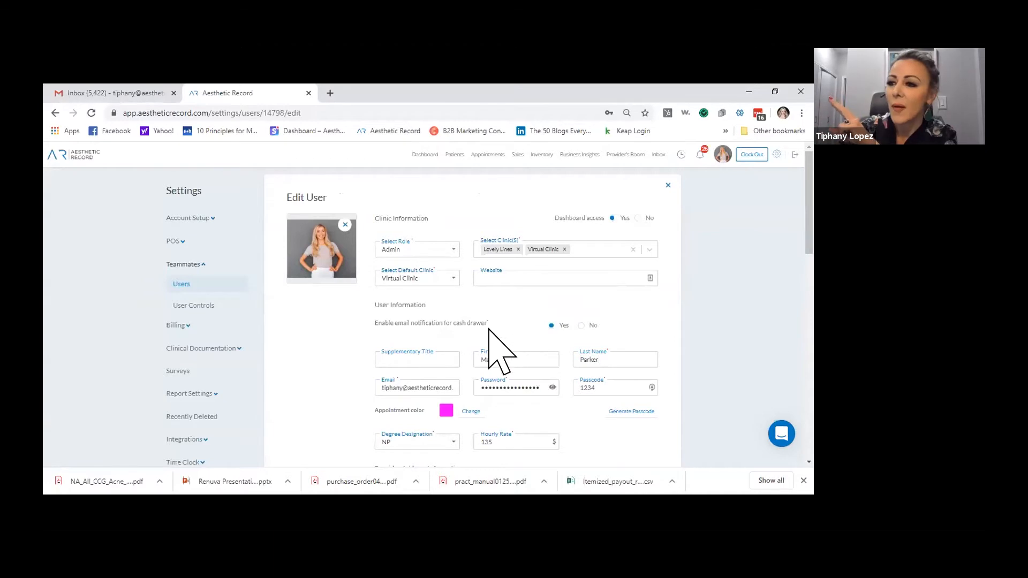
scroll(489, 337, down, 5)
scroll(466, 343, down, 2)
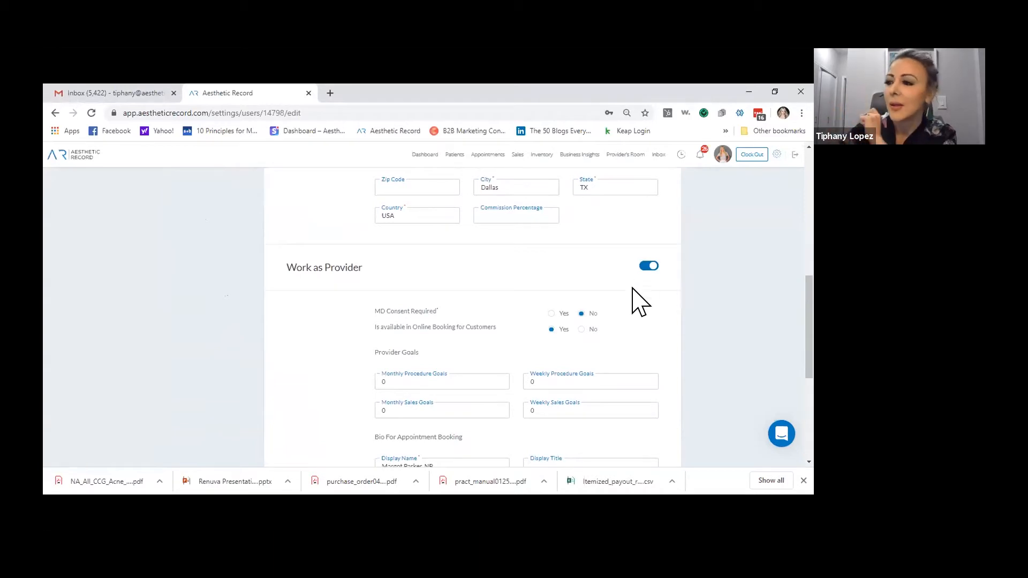
scroll(615, 313, down, 1)
scroll(615, 313, down, 3)
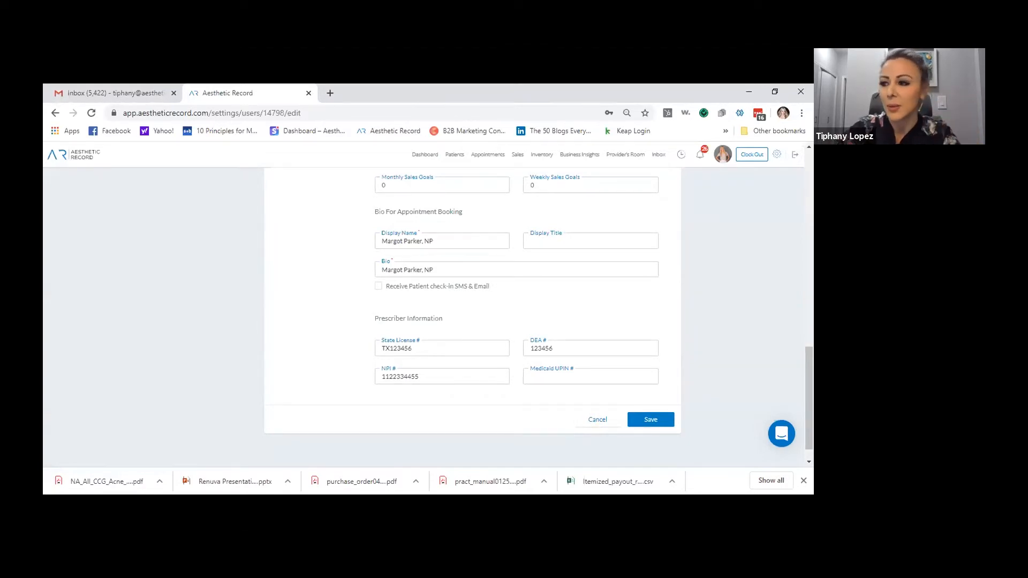
Save the edited user profile and go to the Patients list of 252 patients
click(652, 419)
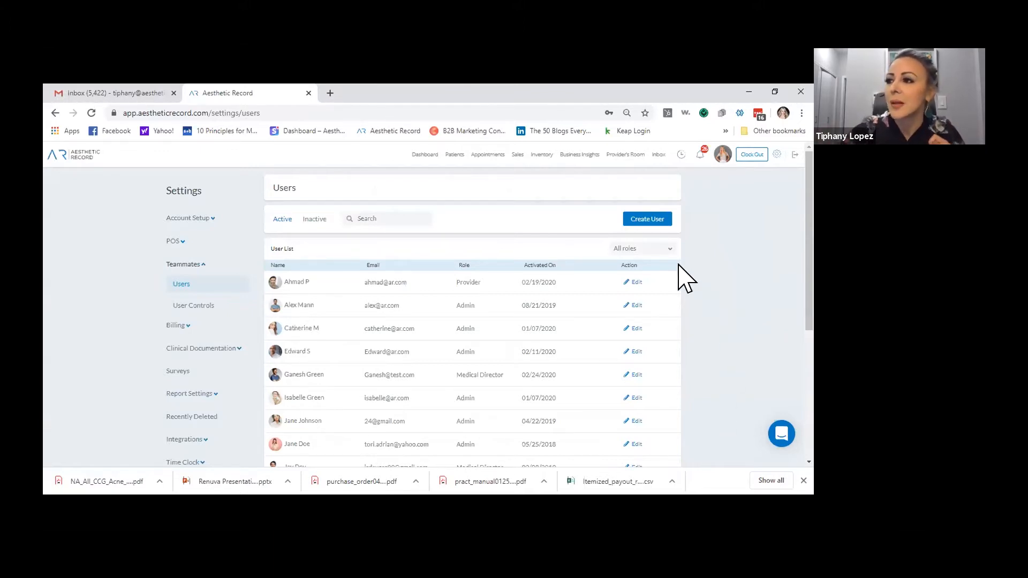
click(454, 154)
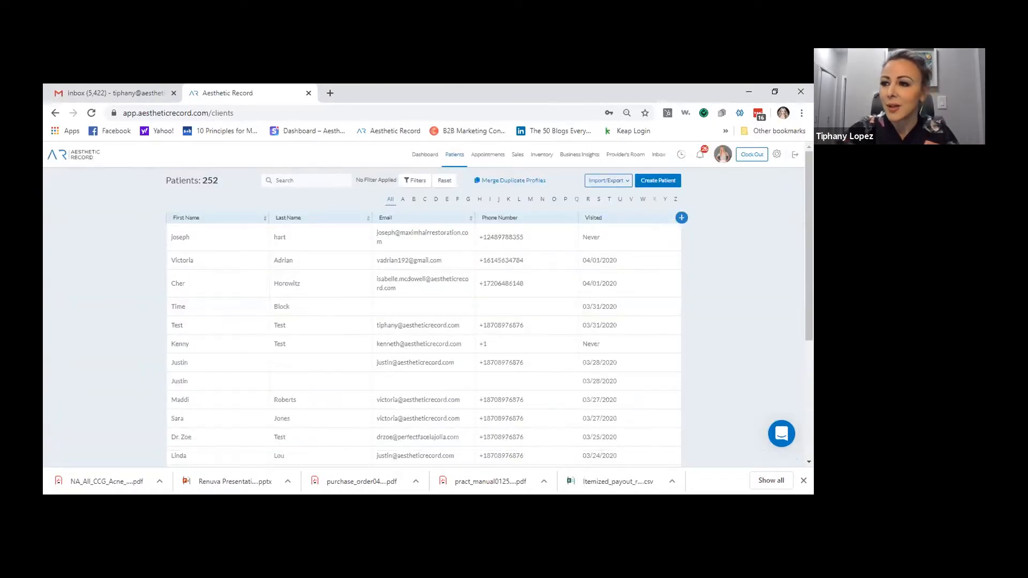
Open a patient's profile and choose Edit from its Actions menu
click(427, 258)
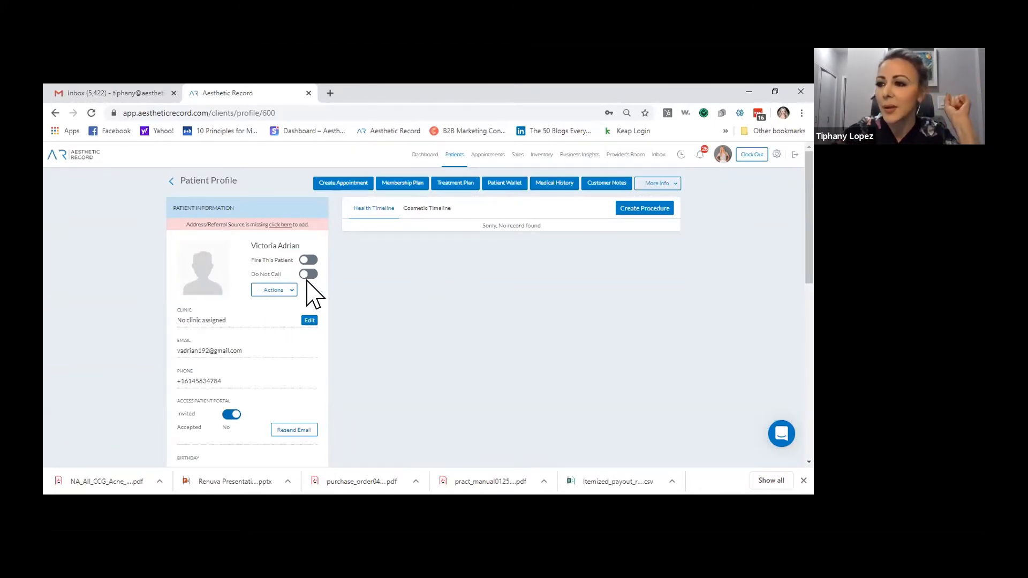
click(277, 290)
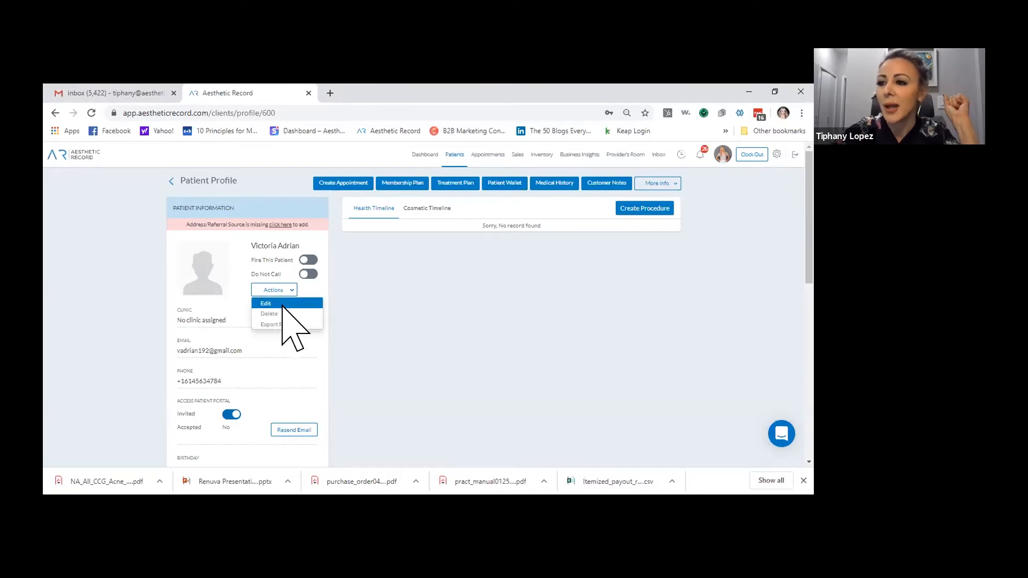
click(282, 302)
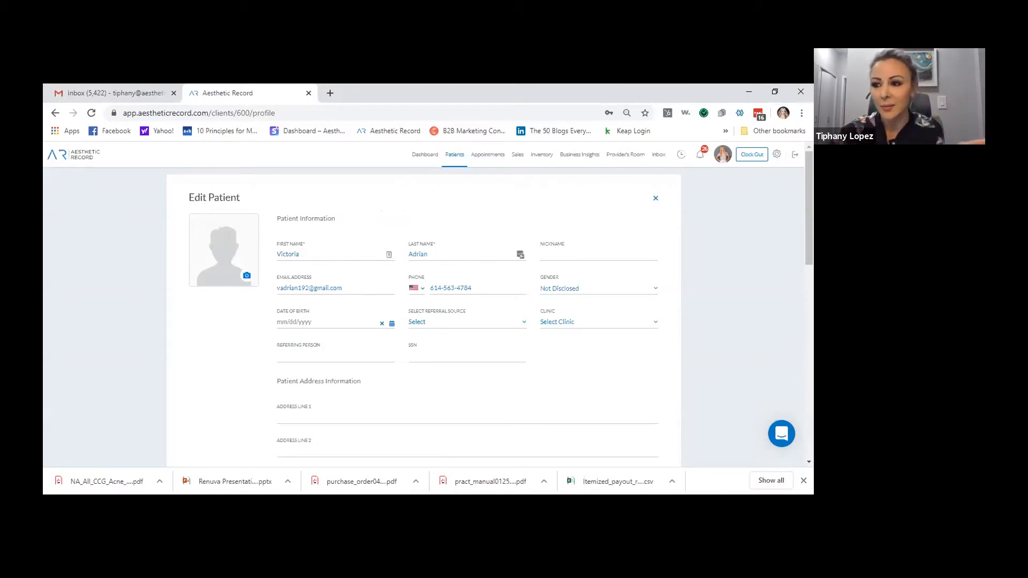
Scroll the Edit Patient form to the empty Insurance Provider section and place the cursor in the provider field
scroll(376, 274, down, 1)
scroll(412, 298, down, 5)
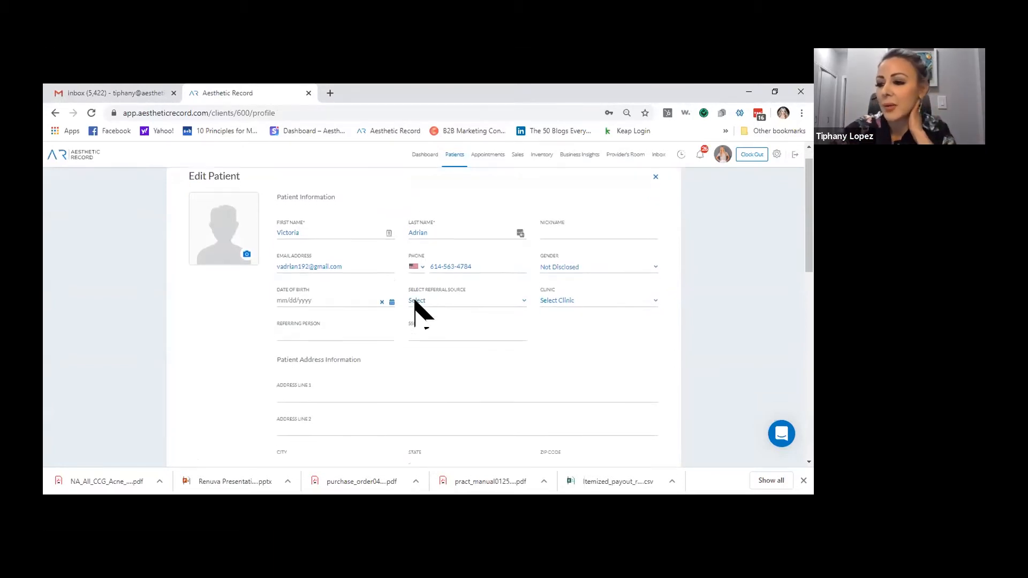
scroll(541, 243, down, 3)
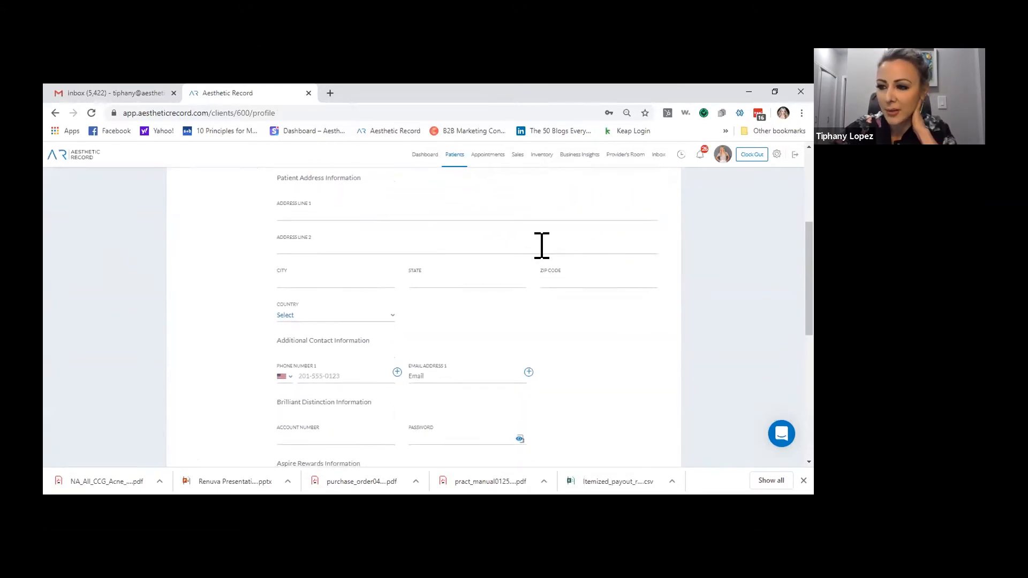
scroll(523, 292, down, 3)
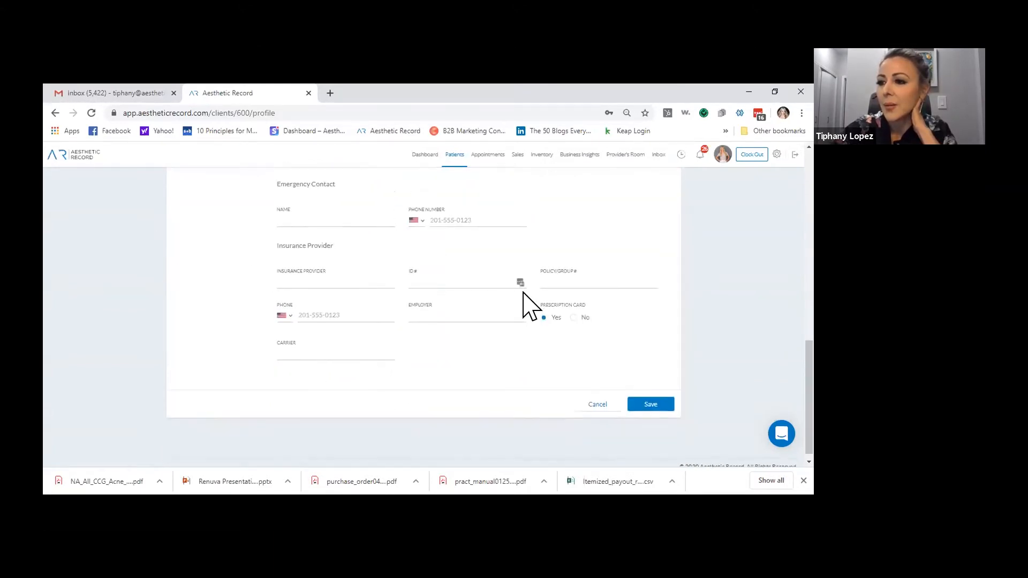
drag(277, 245, 355, 259)
click(331, 281)
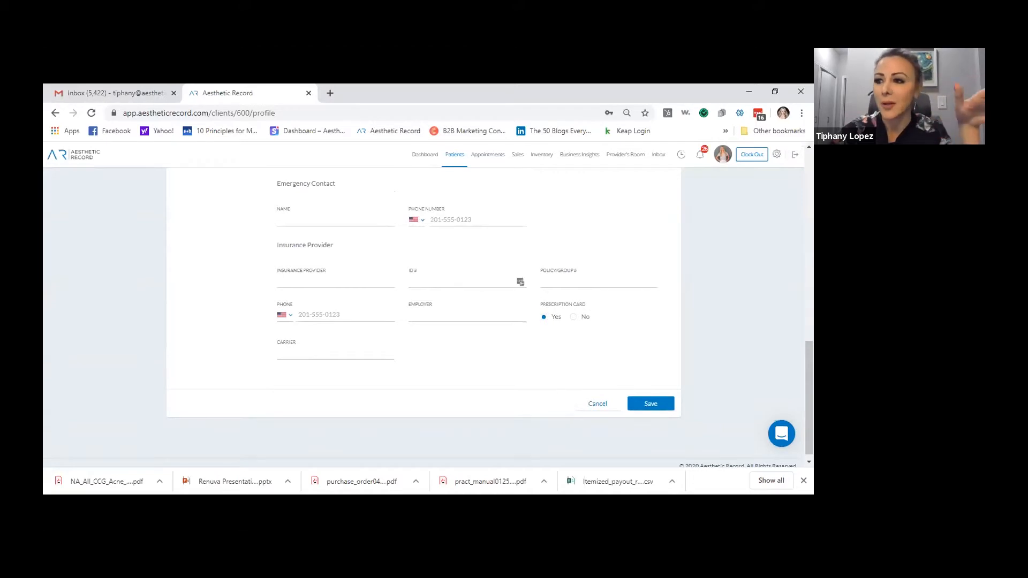
click(321, 281)
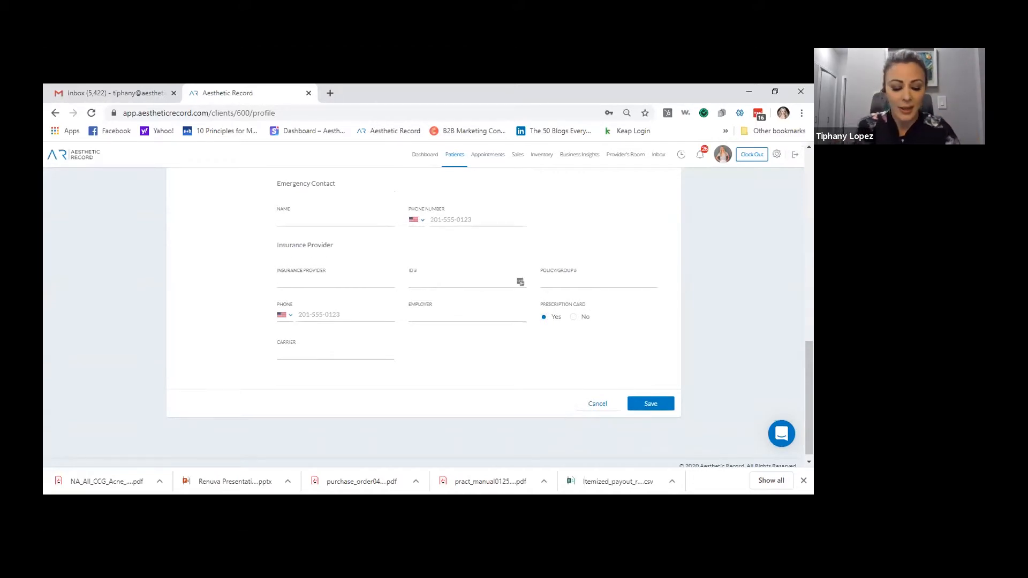
Enter insurance provider BCBS, the insurance ID, policy group number and insurance phone number
text(BL)
key(BackSpace)
text(CBGS)
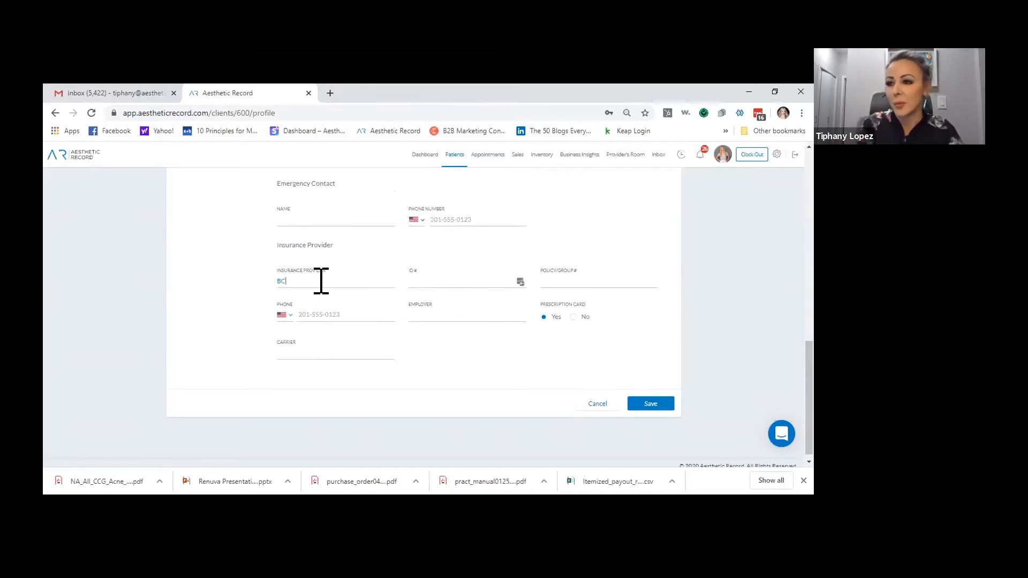
key(BackSpace)
key(BackSpace)
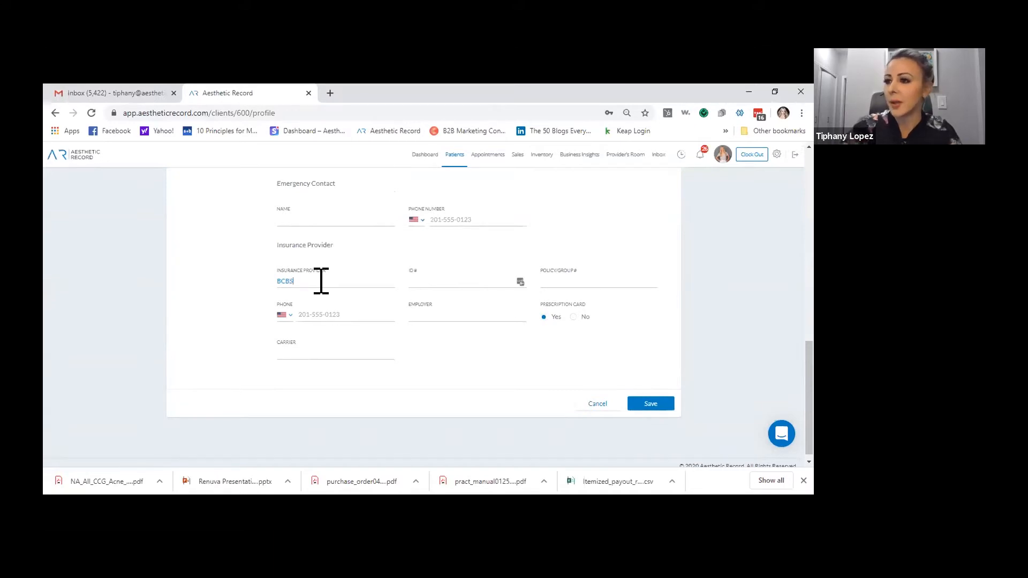
click(433, 281)
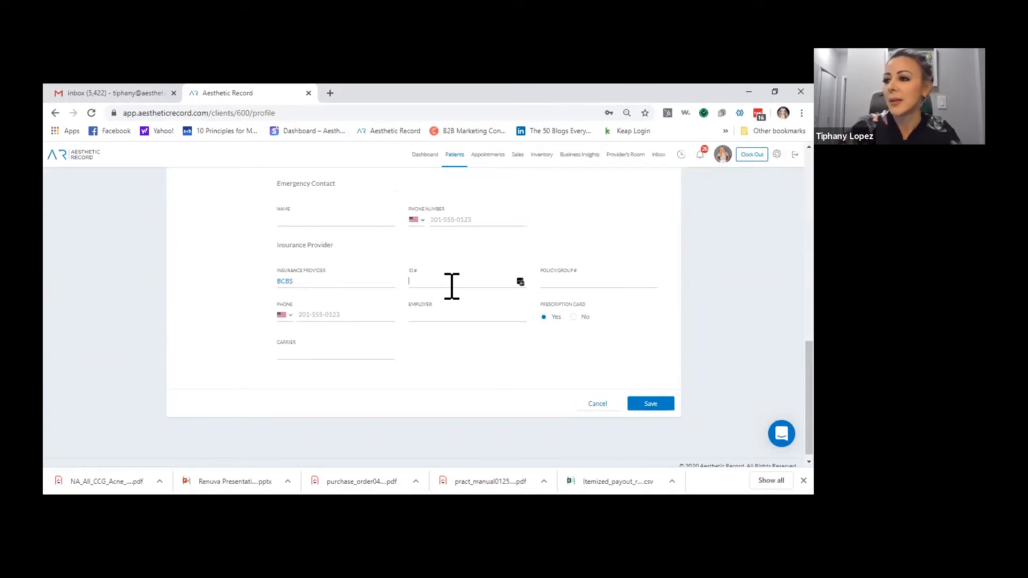
text(123456)
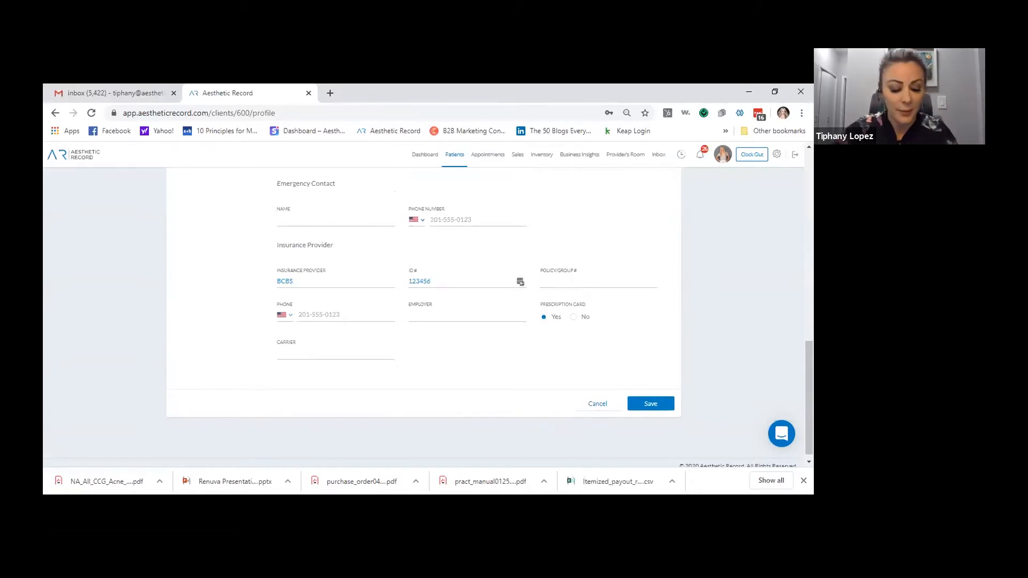
click(565, 277)
text(VA123456)
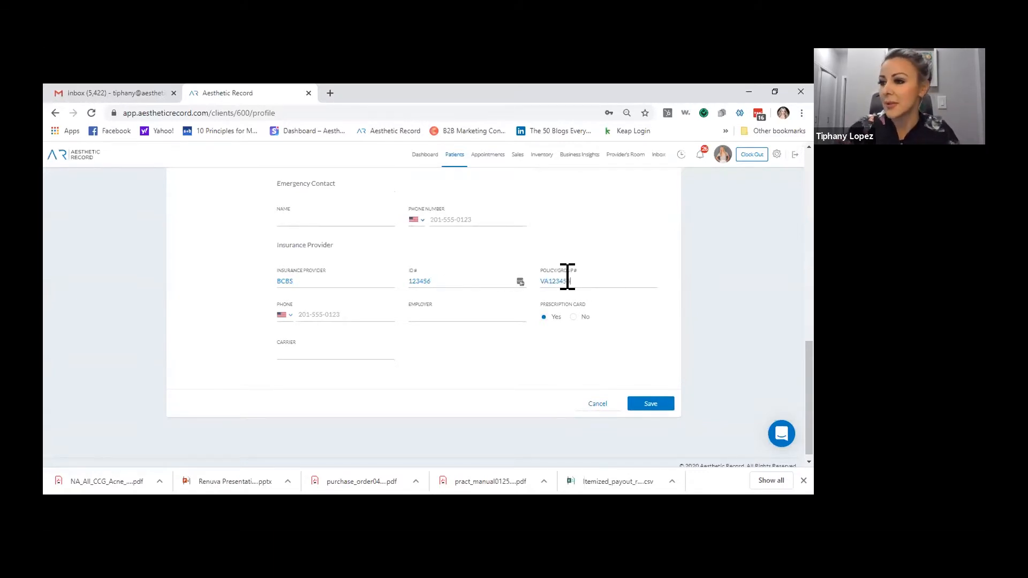
click(310, 314)
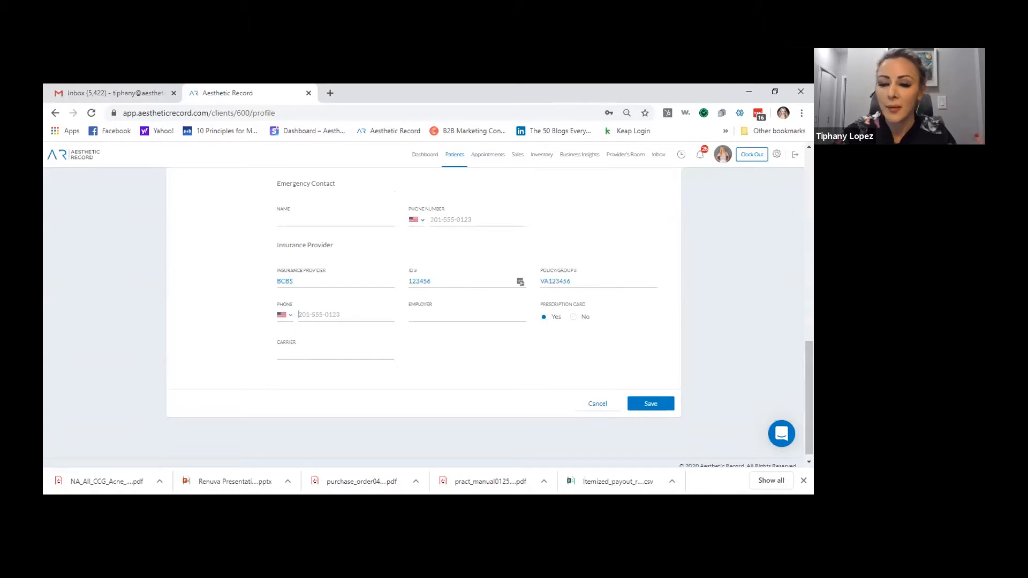
text(800-5551212)
Set employer Aesthetic Record, no prescription card and carrier BCBS, then save the insurance
click(436, 317)
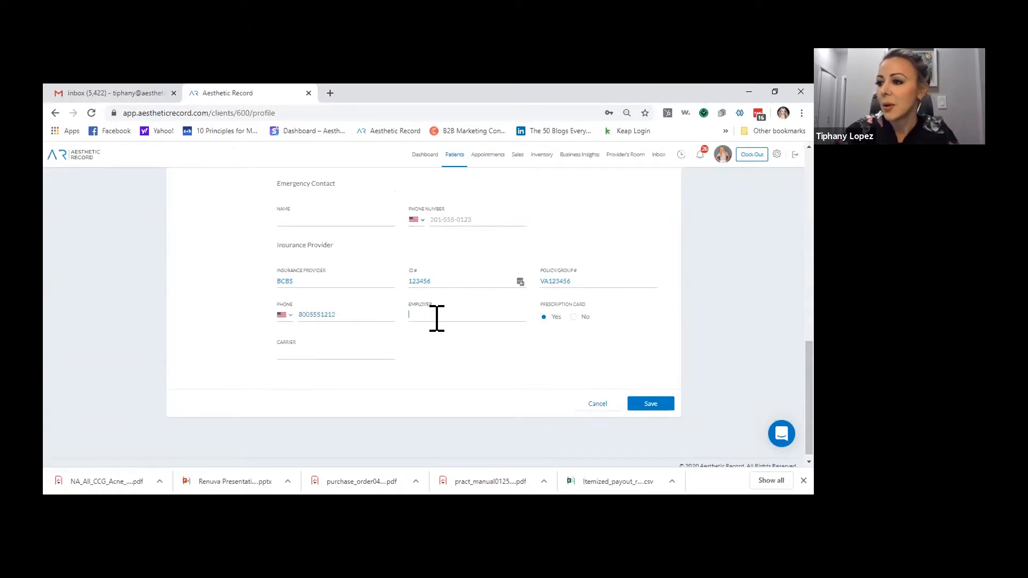
text(Aesthetic Record)
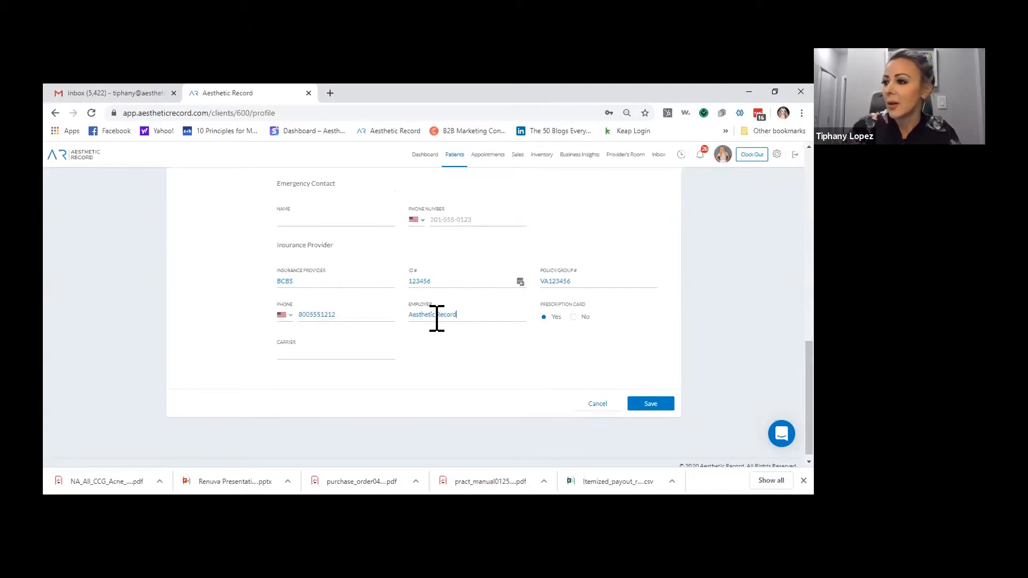
click(573, 316)
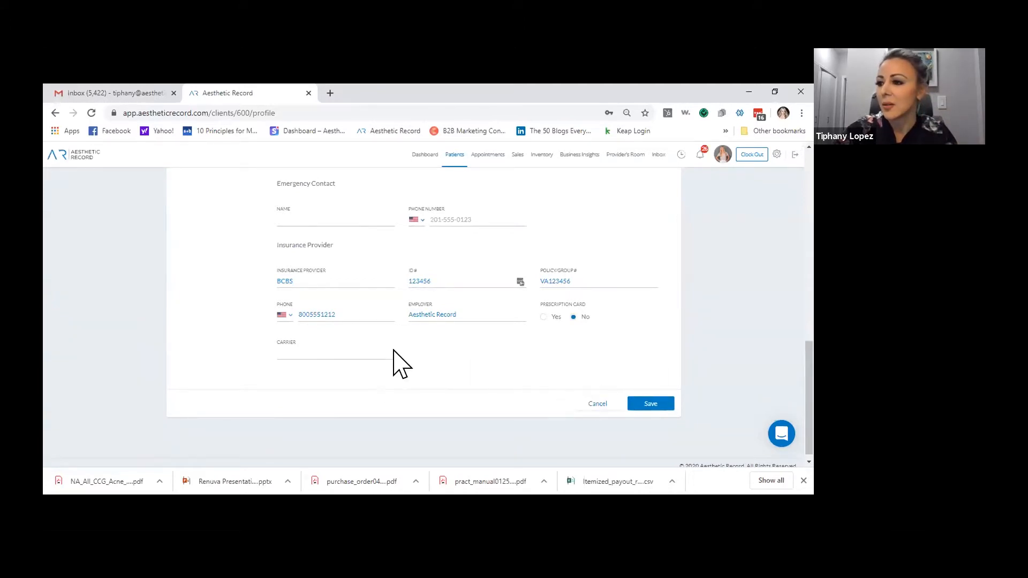
click(375, 357)
text(BCBS)
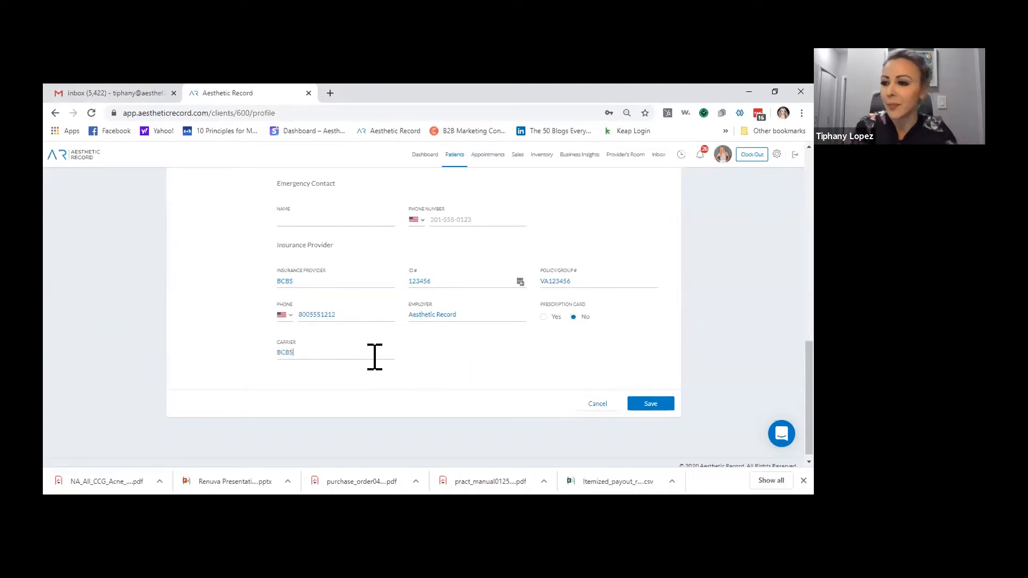
click(648, 408)
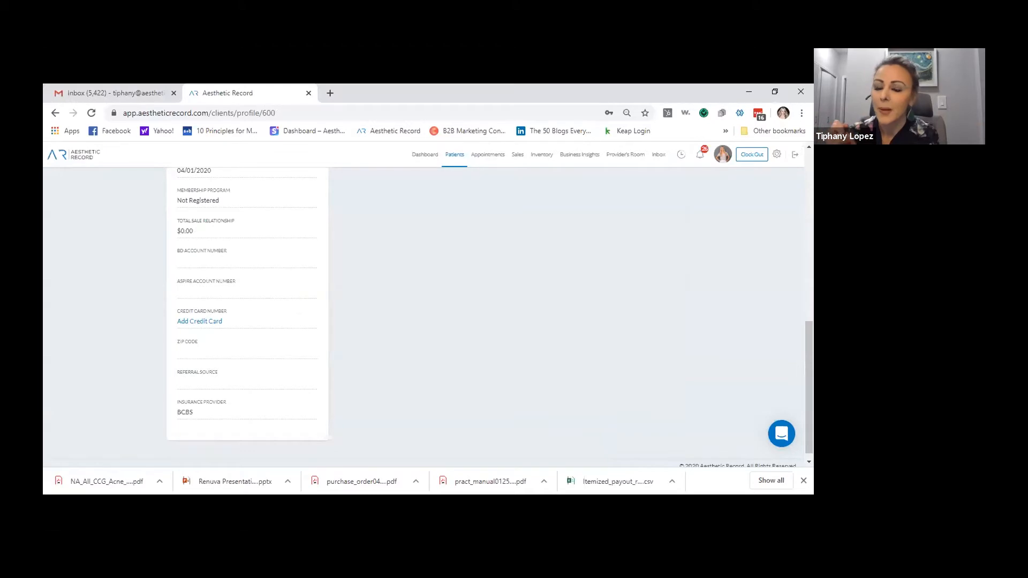
scroll(620, 408, up, 1)
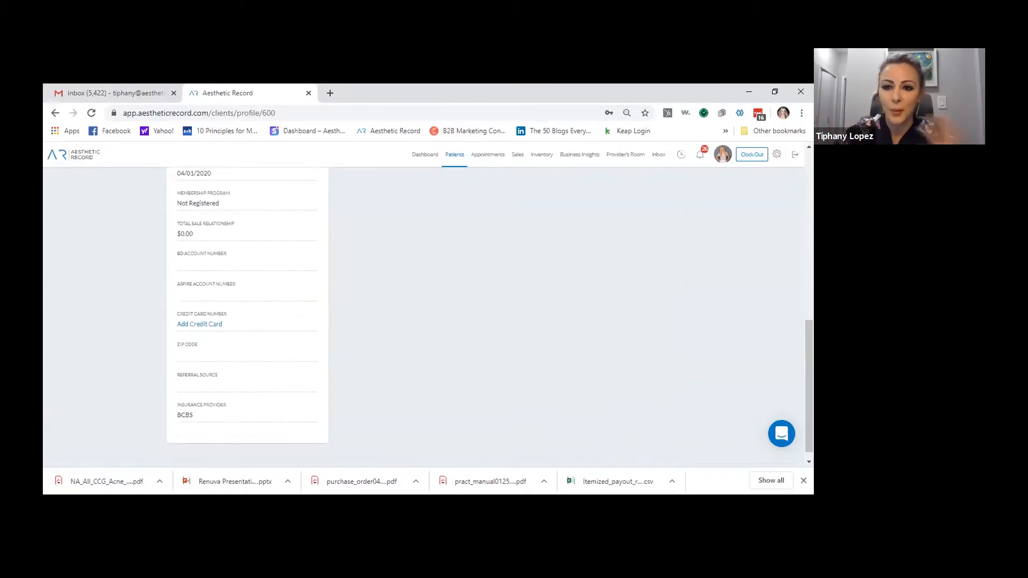
scroll(573, 276, up, 3)
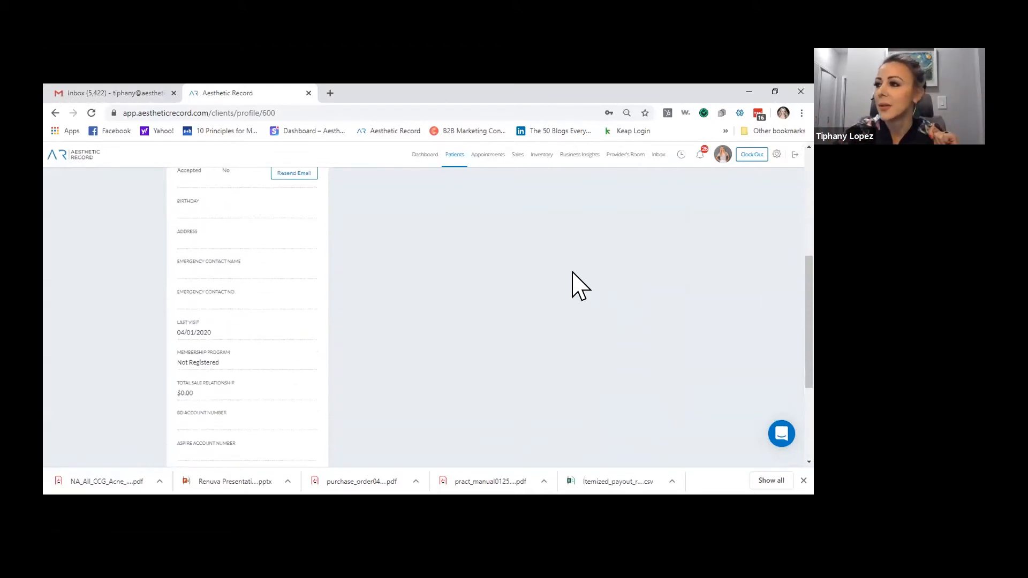
scroll(573, 273, up, 5)
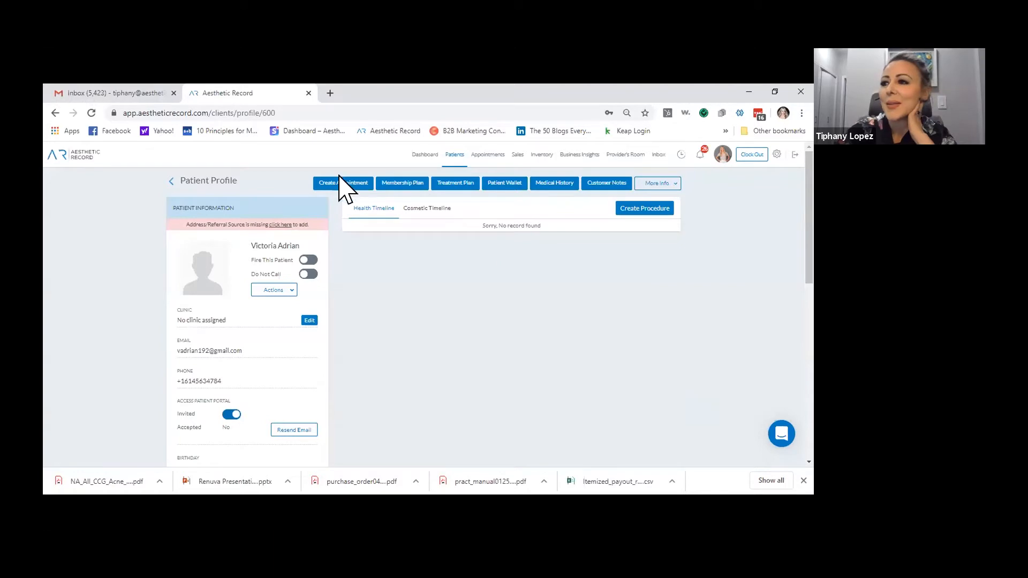
click(454, 155)
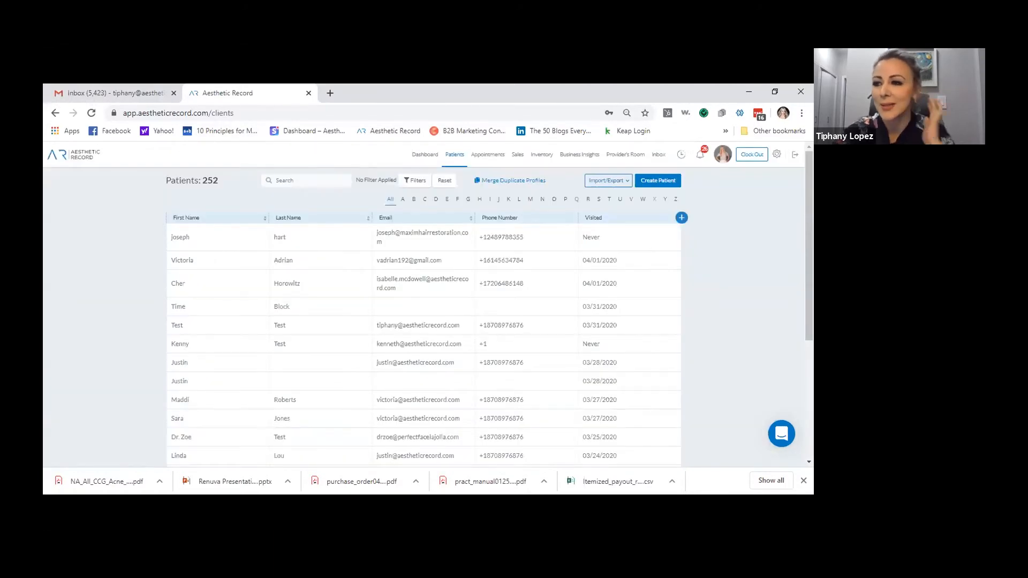
Search patients for 'madd', open the matching patient's profile and start a new procedure
click(334, 179)
text(maddi)
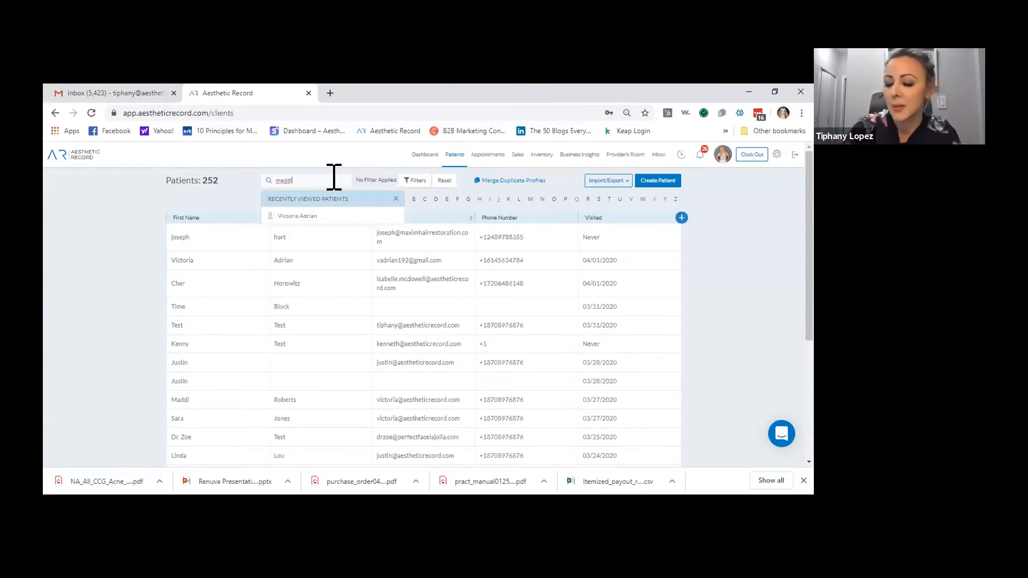
key(Return)
click(654, 236)
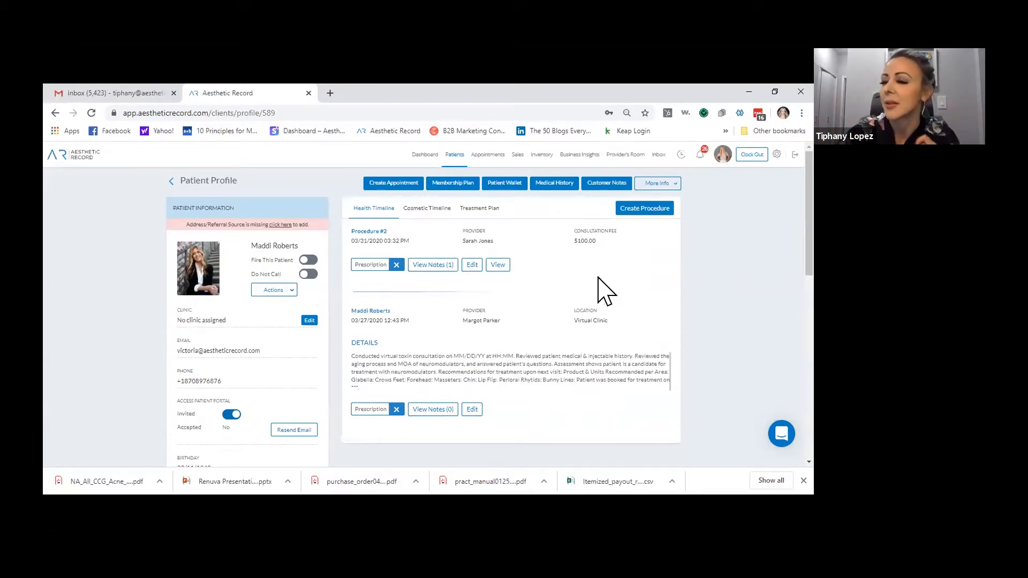
click(646, 212)
Place the cursor in the Add Procedure form's empty Title field
click(307, 241)
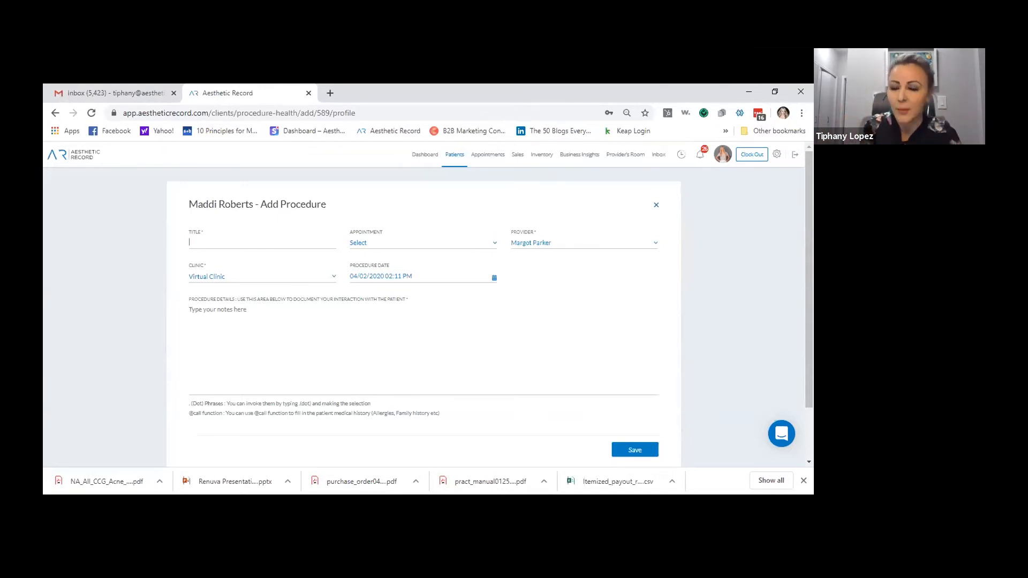
Title the procedure 'Skin Exam', correcting it from the typed 'Skin Consultation'
click(306, 241)
text(S)
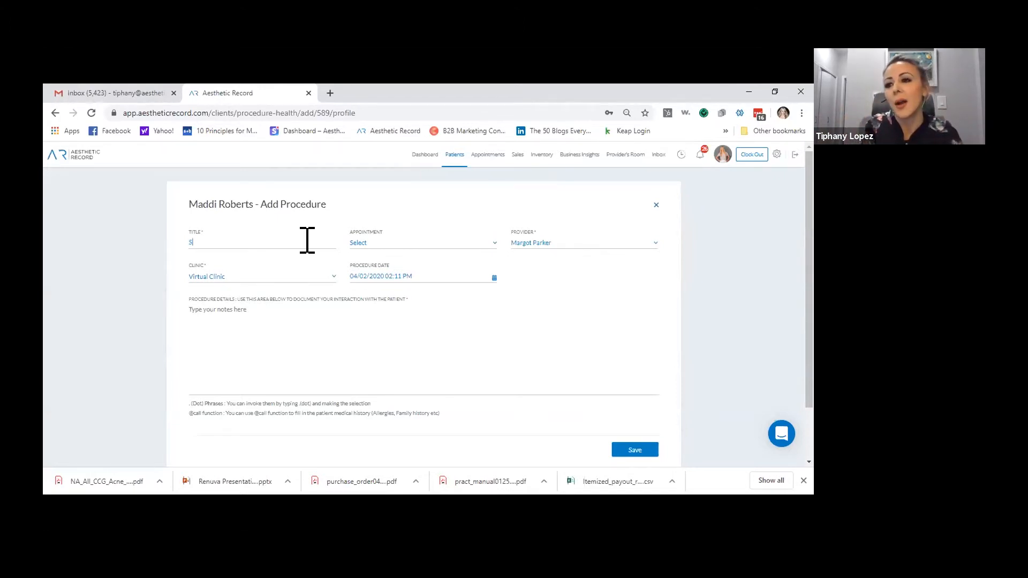
text(kin Consultation)
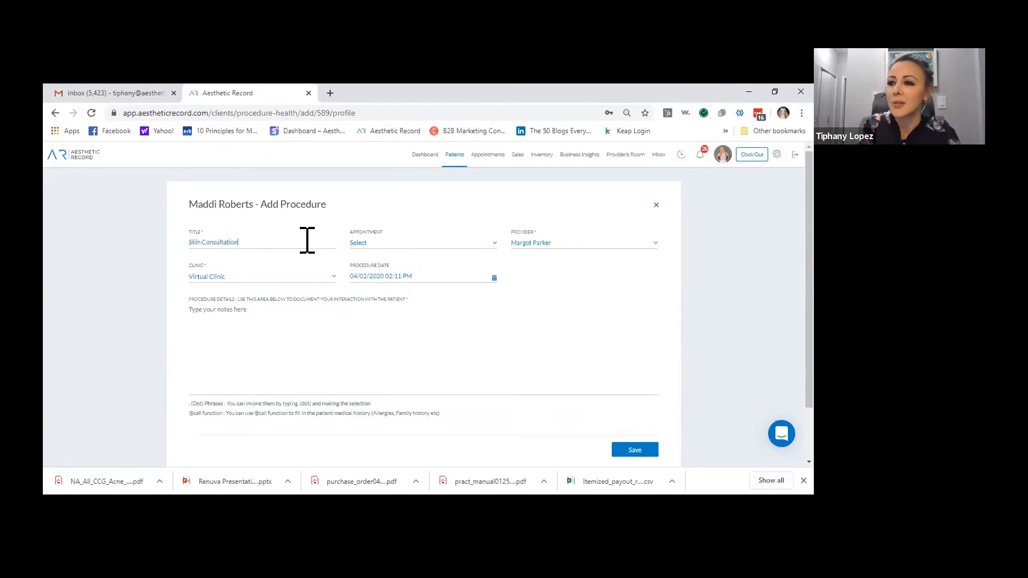
key(BackSpace)
key(BackSpace)
key(BackSpace)
key(BackSpace)
key(BackSpace)
key(BackSpace)
key(BackSpace)
key(BackSpace)
key(BackSpace)
text(Exam)
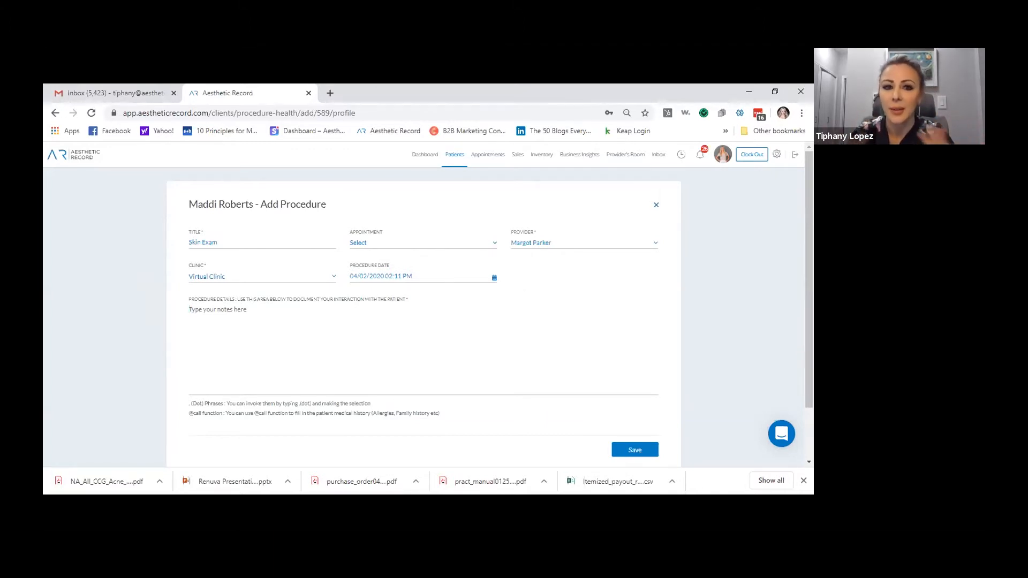
Insert the Comprehensive Note dot phrase with .comp, look it over, then select and delete it
text(.)
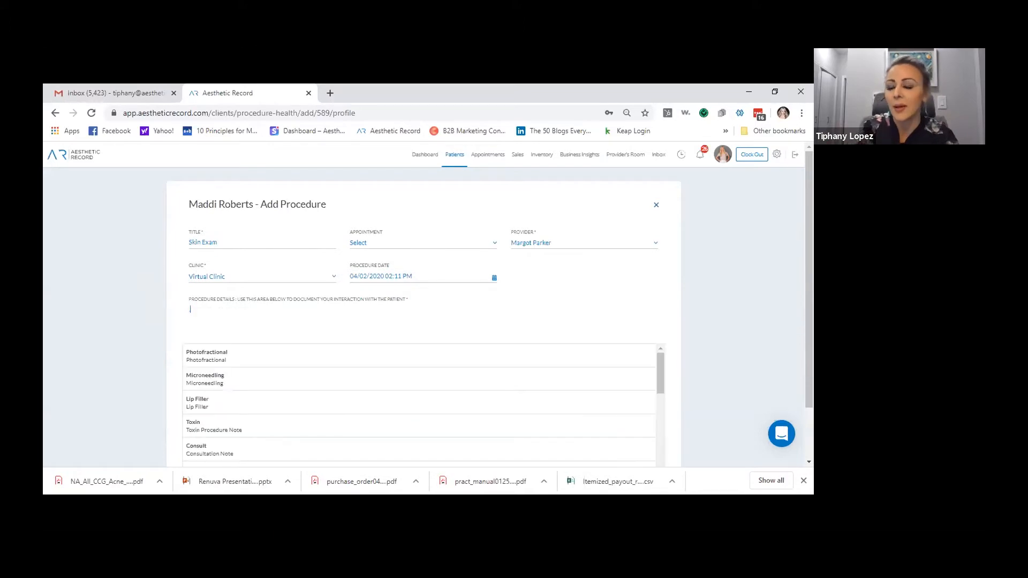
text(comp)
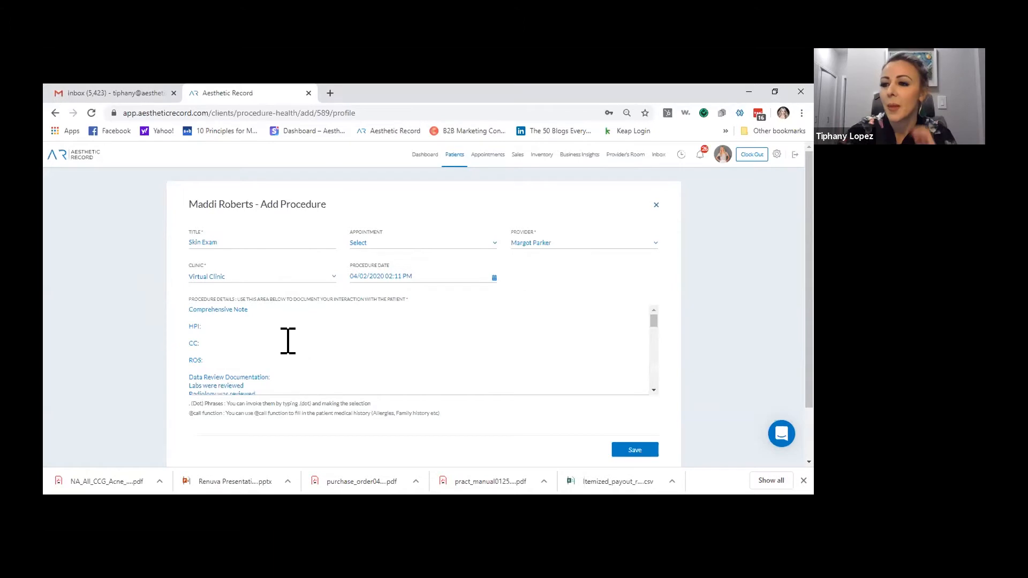
scroll(259, 339, down, 3)
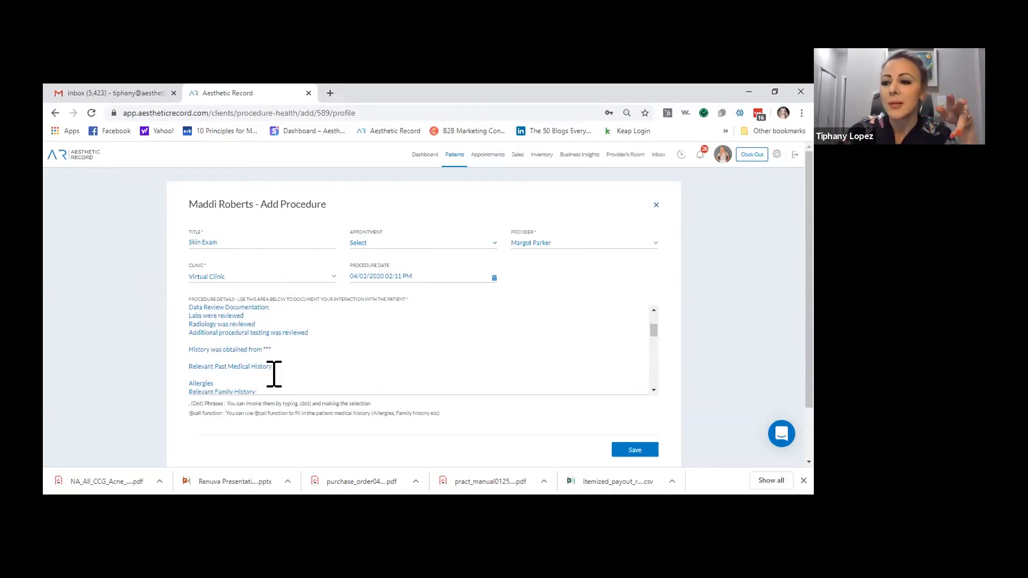
scroll(271, 348, down, 5)
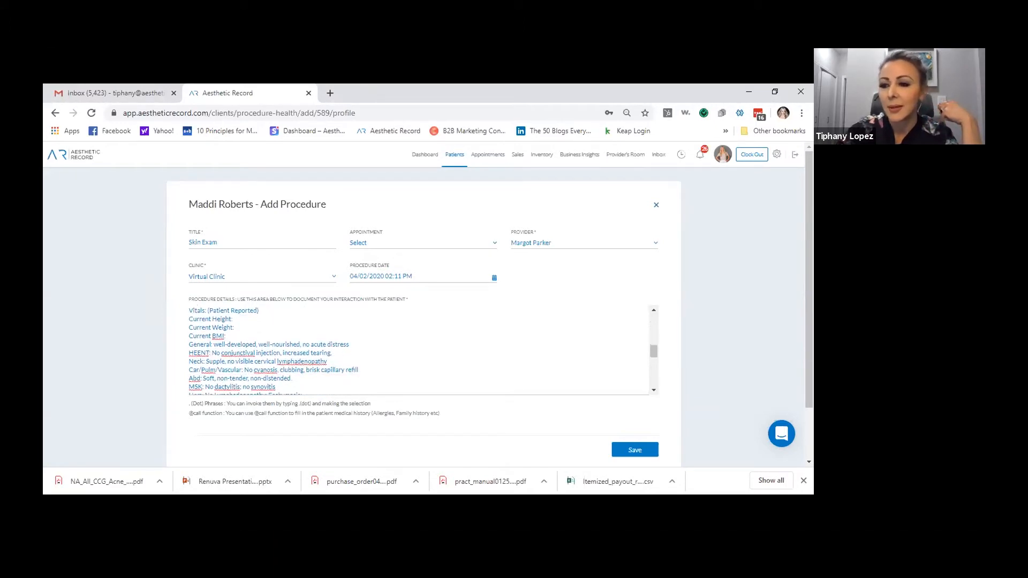
scroll(367, 349, up, 1)
scroll(368, 349, up, 5)
drag(190, 311, 416, 400)
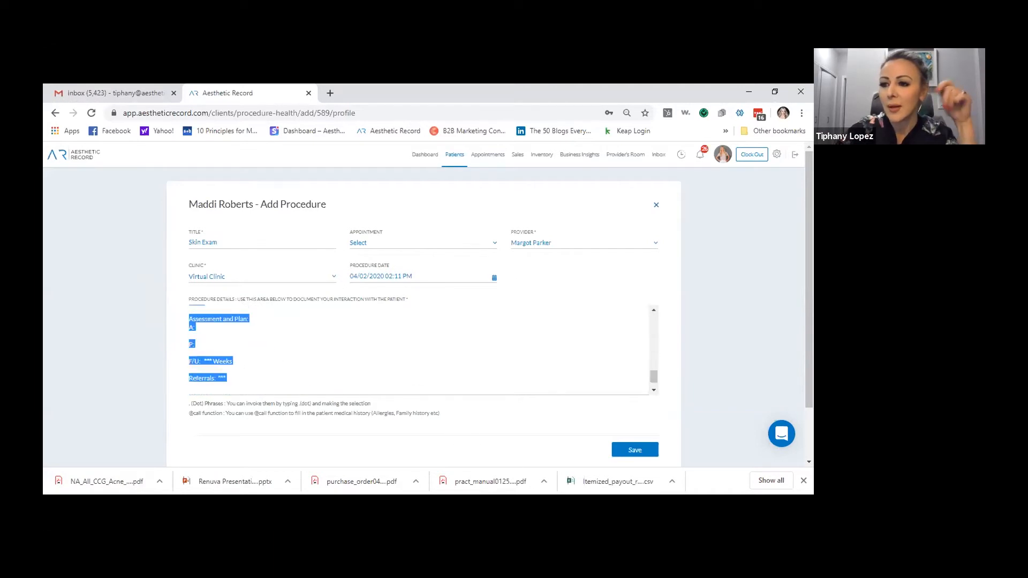
text(C)
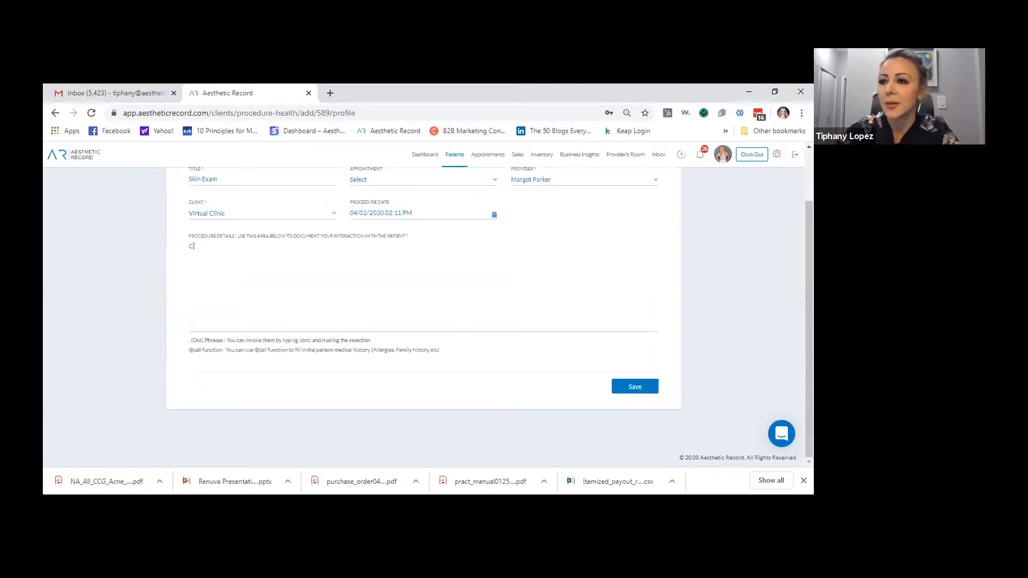
key(BackSpace)
Insert the virtualquicknote template via .vir and continue writing below its diagnosis line
text(.vir)
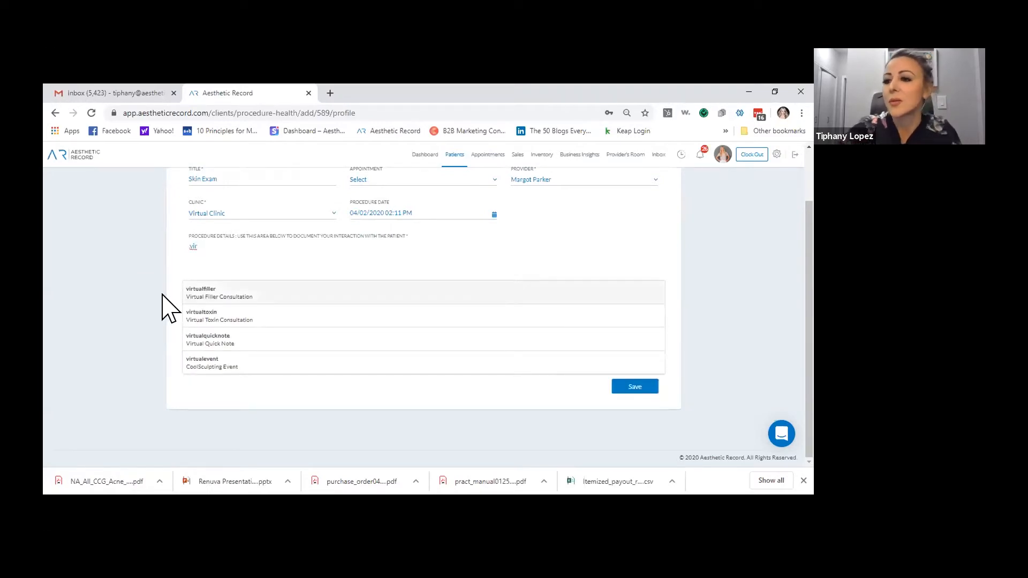
click(223, 342)
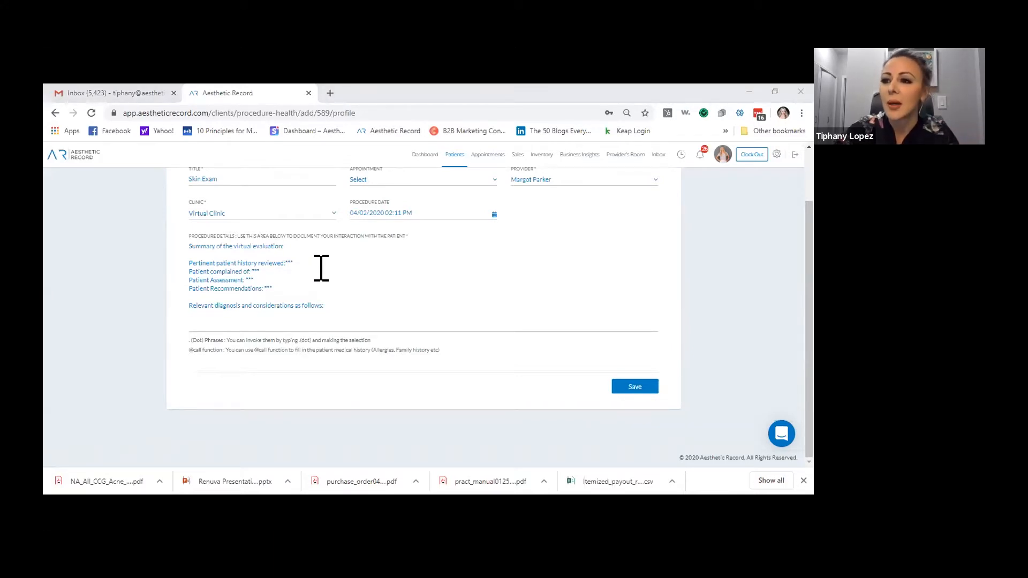
click(363, 314)
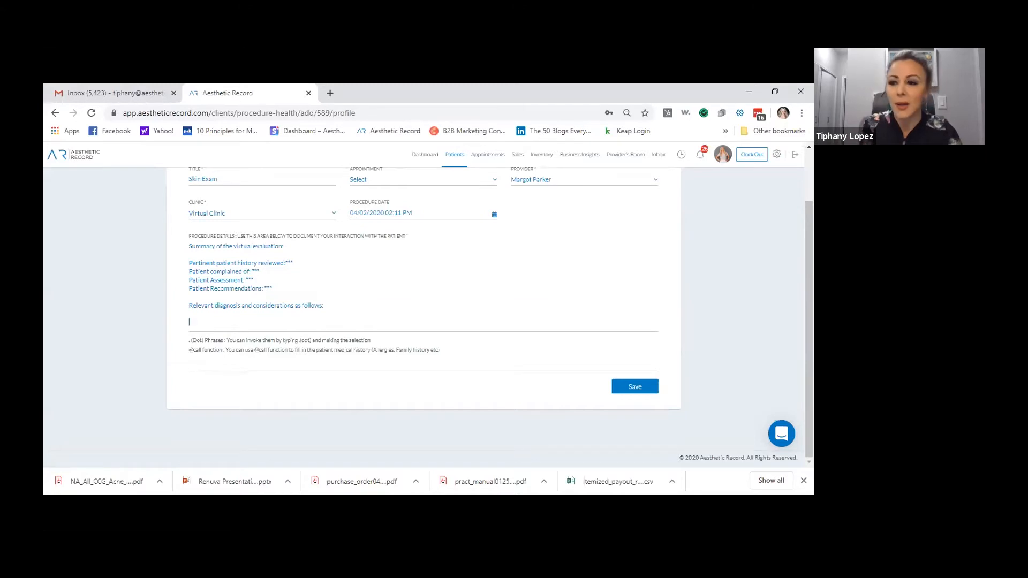
Insert the patient's preventive care history into the procedure notes and start a new line
text(@)
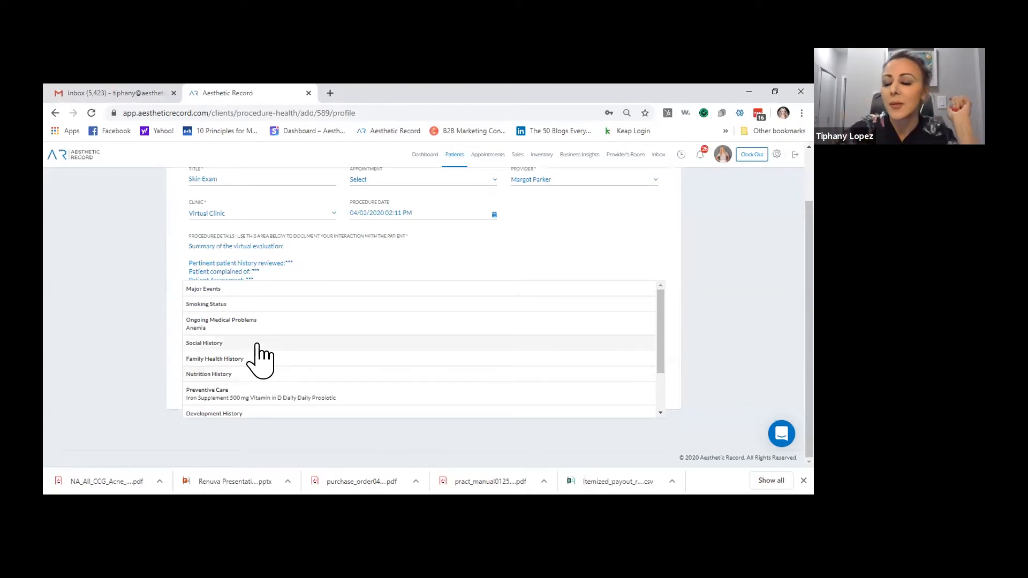
click(278, 394)
scroll(284, 302, down, 1)
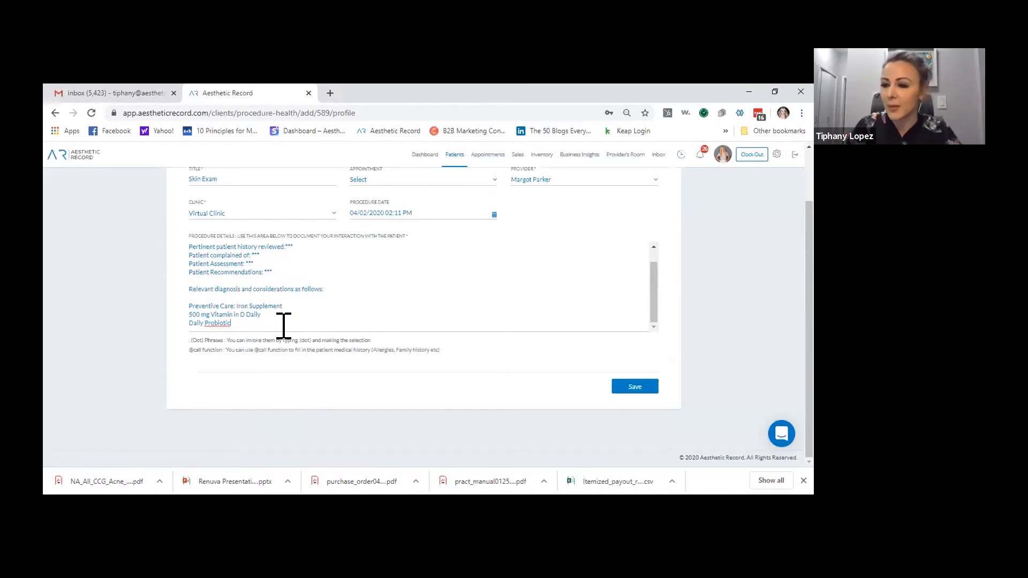
key(Return)
key(Return)
text(@)
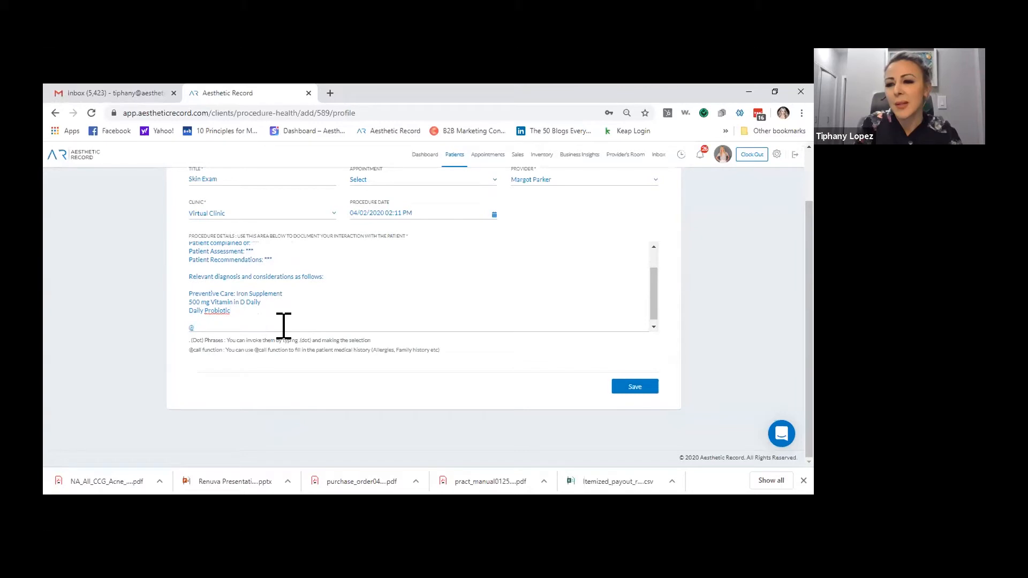
text(cal)
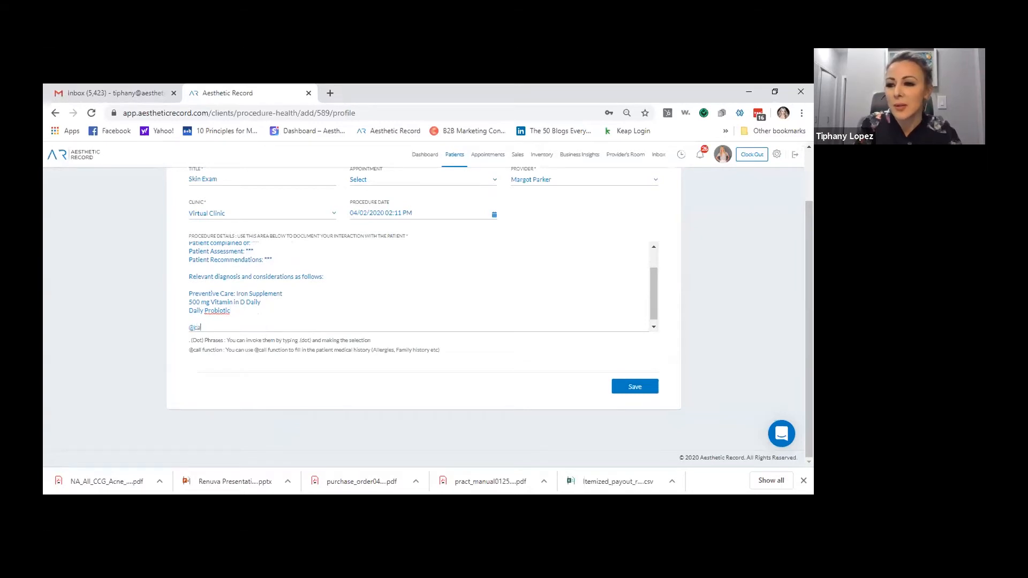
text(l)
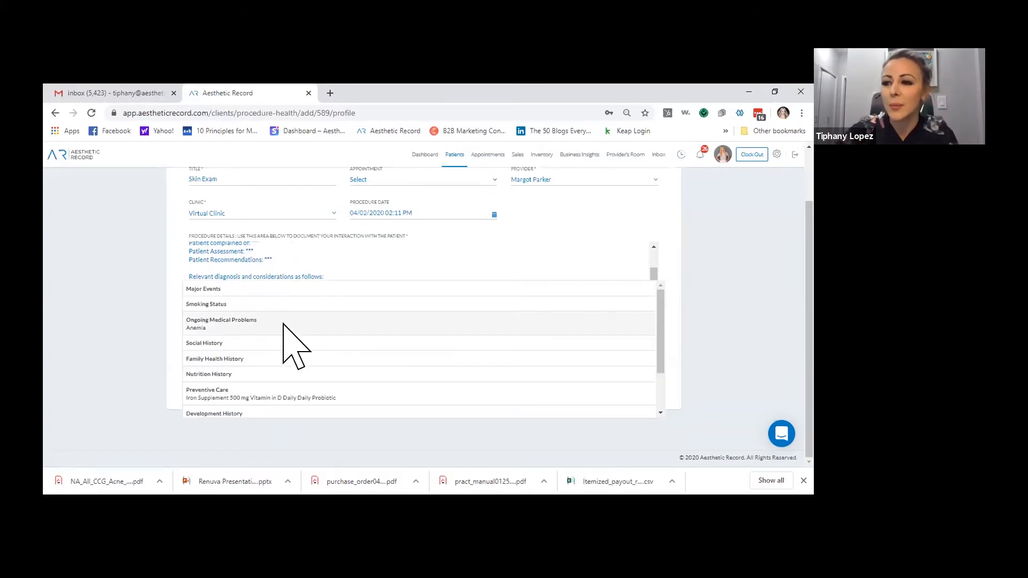
click(284, 324)
key(Return)
key(Return)
text(@call)
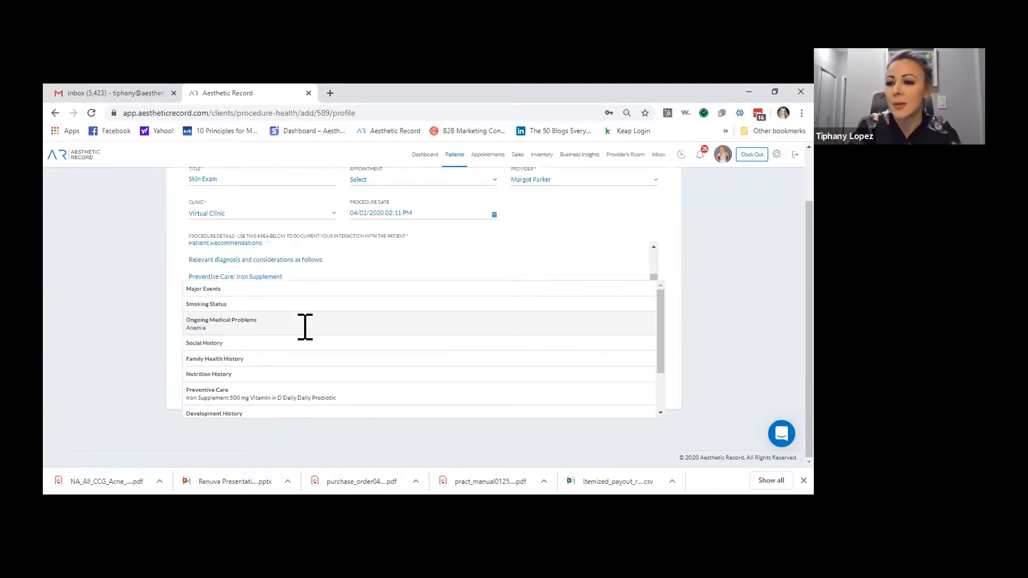
scroll(282, 368, down, 2)
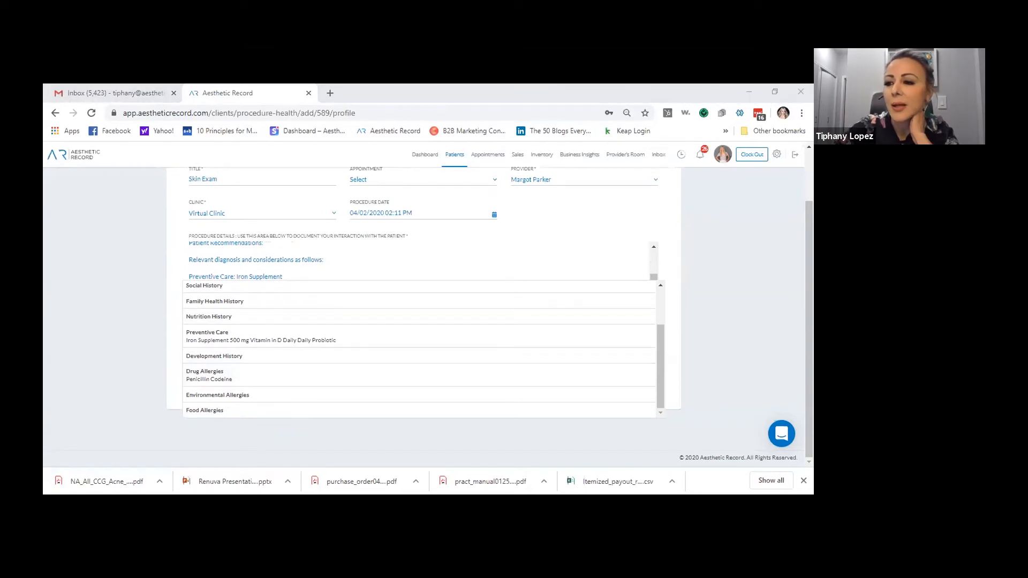
click(377, 375)
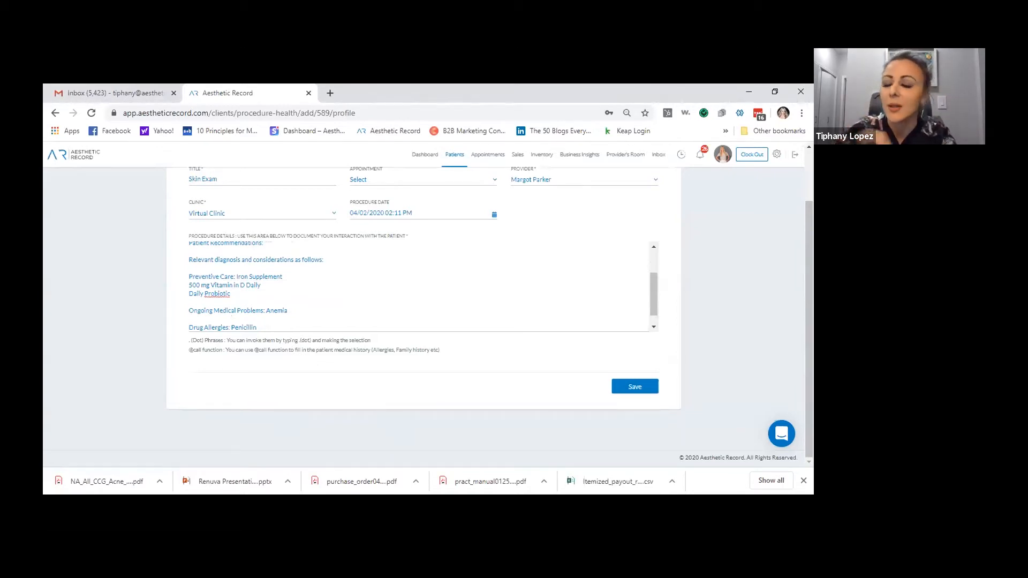
click(635, 386)
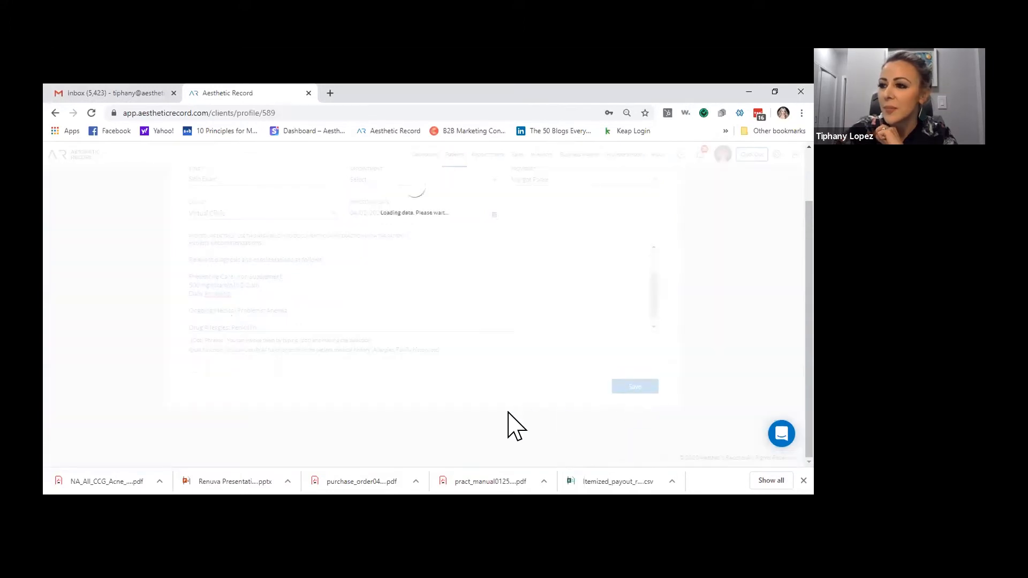
Open the patient's Medical History listing Anemia, Iron Supplement, 500 mg Vitamin D and Daily Probiotic
scroll(539, 388, up, 10)
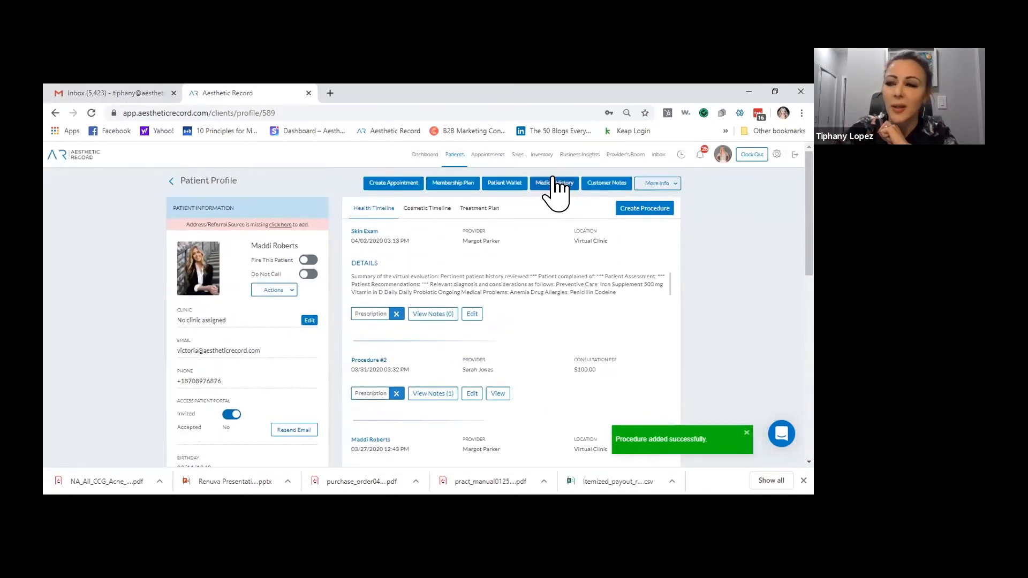
click(556, 188)
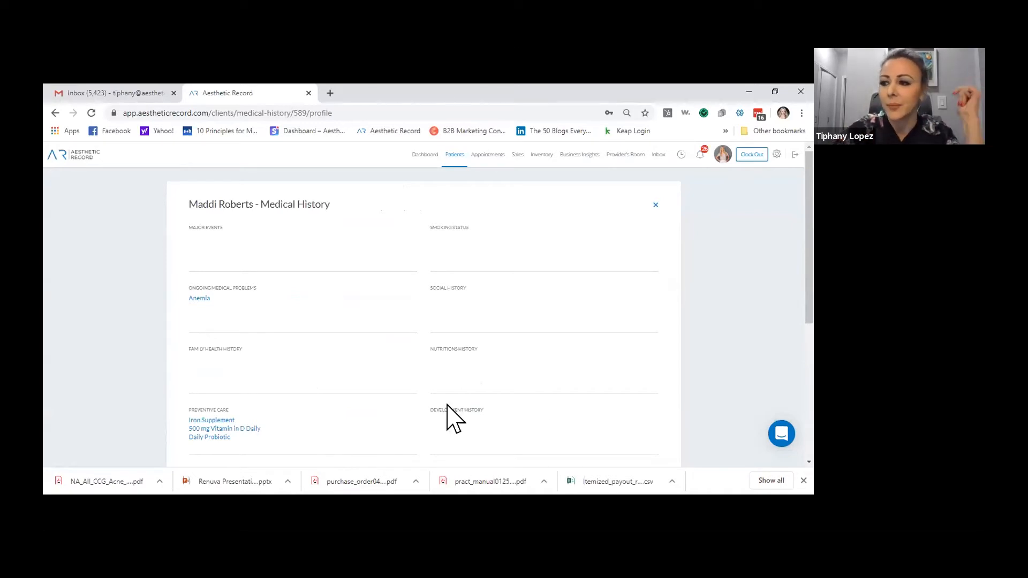
scroll(271, 340, down, 1)
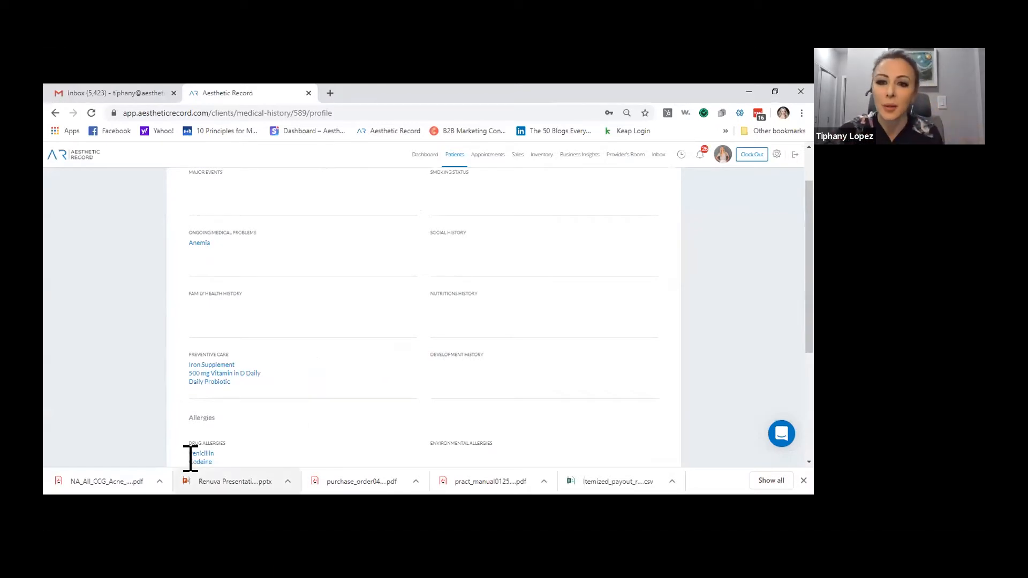
Close the Medical History and start a prescription intake form for the Skin Exam procedure
scroll(390, 412, up, 2)
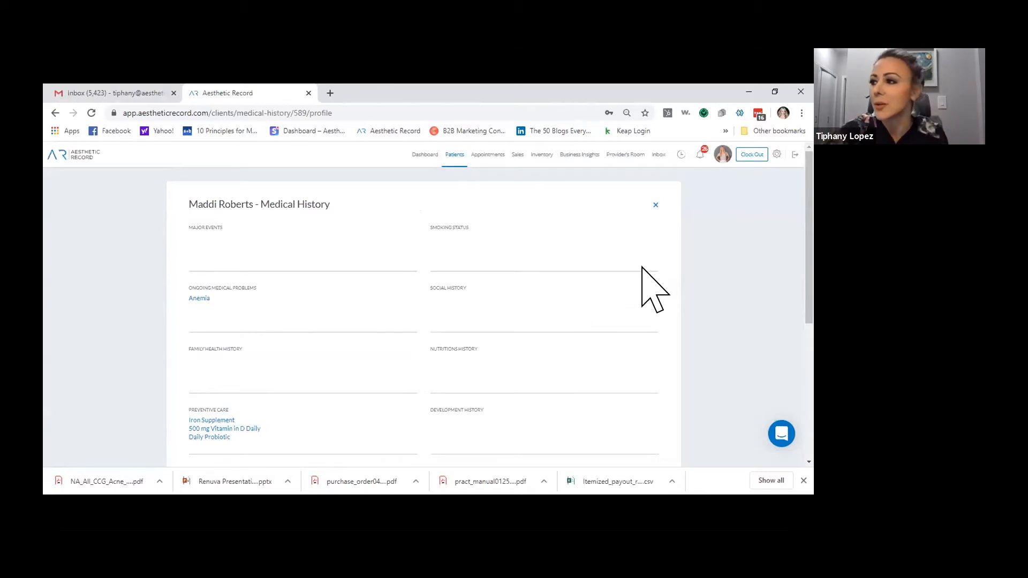
click(654, 205)
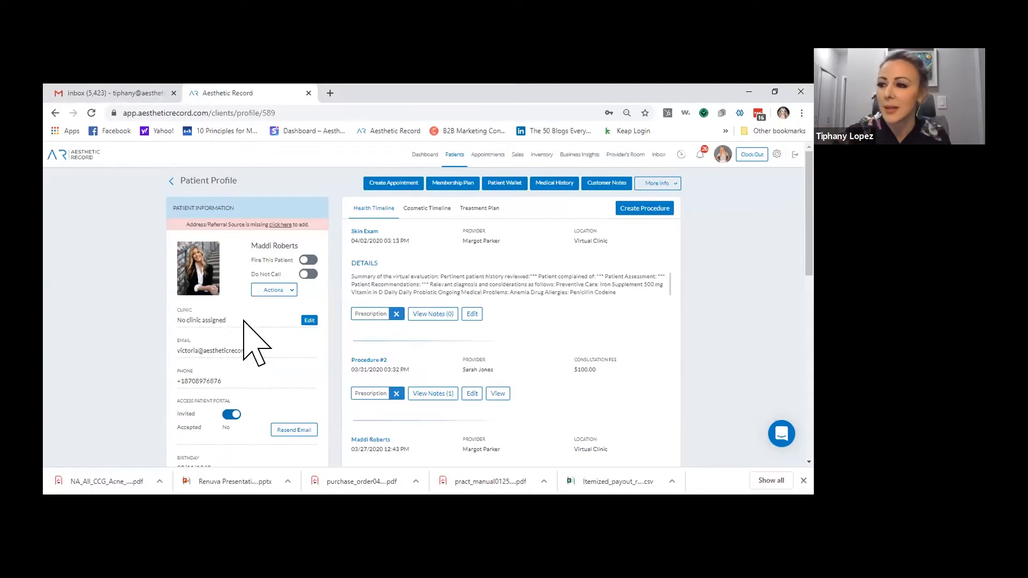
click(367, 314)
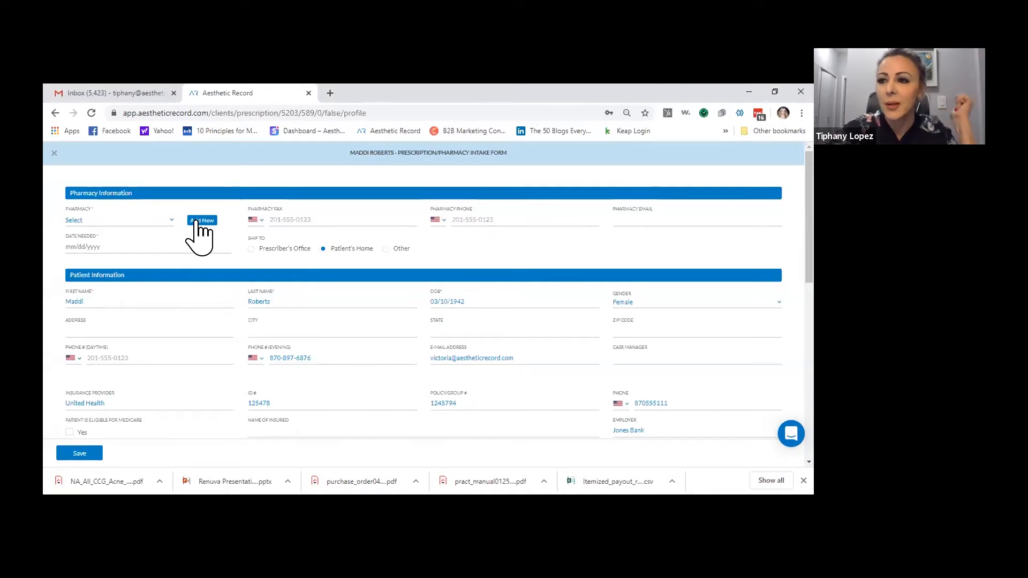
Review the Pharmacy list without choosing one, then begin adding a new pharmacy
click(172, 220)
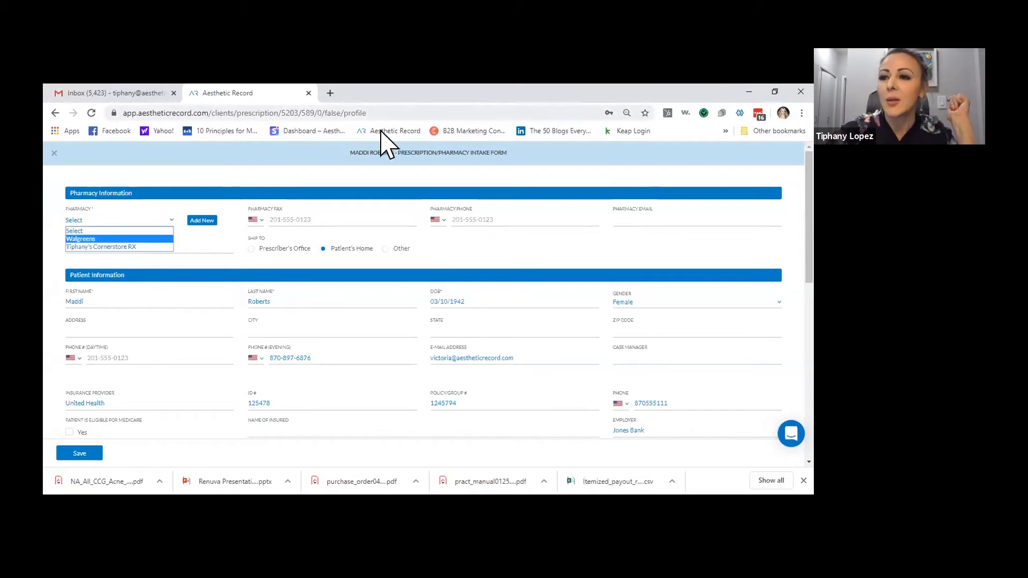
click(103, 222)
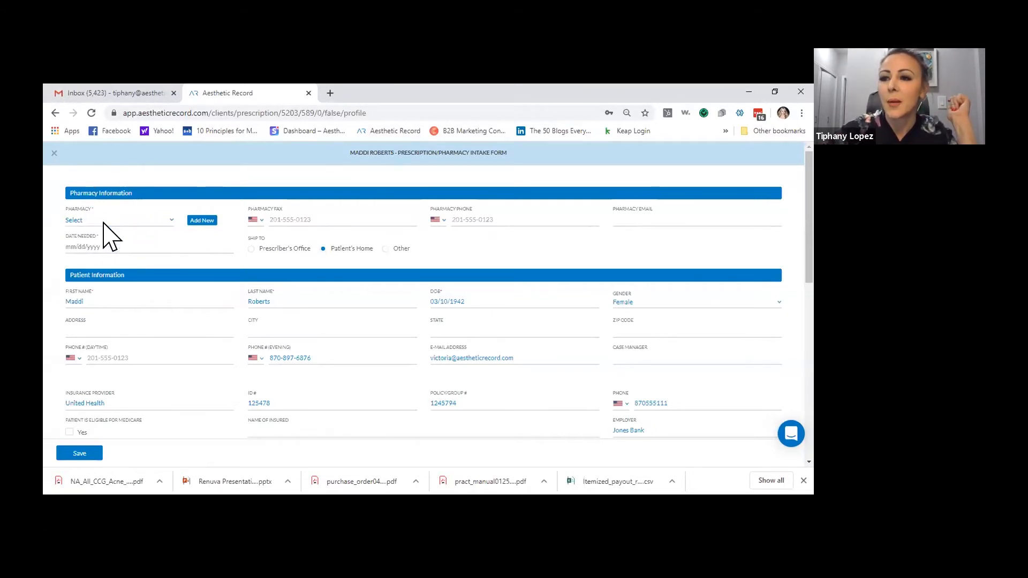
click(202, 221)
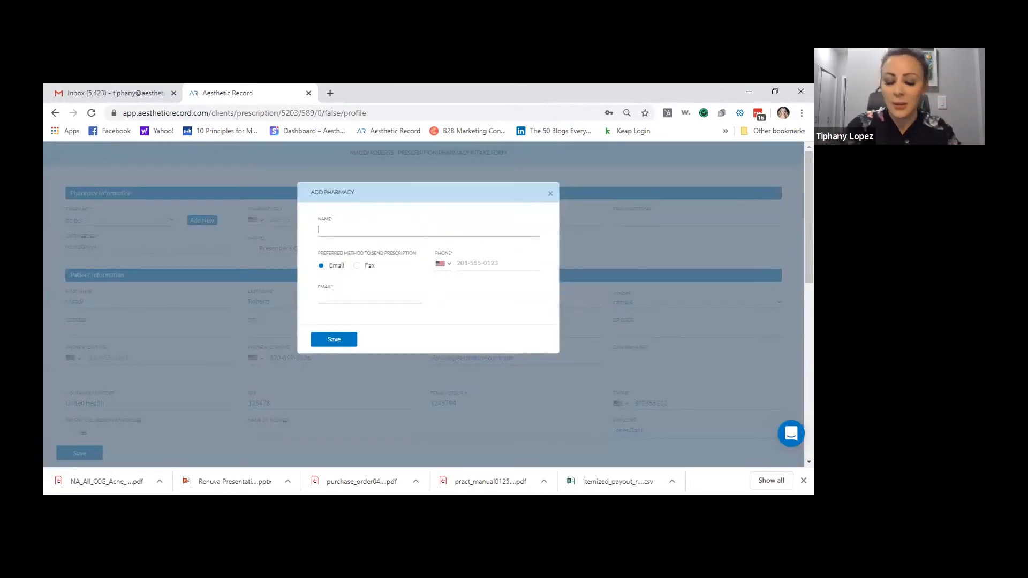
click(345, 228)
text(cvs)
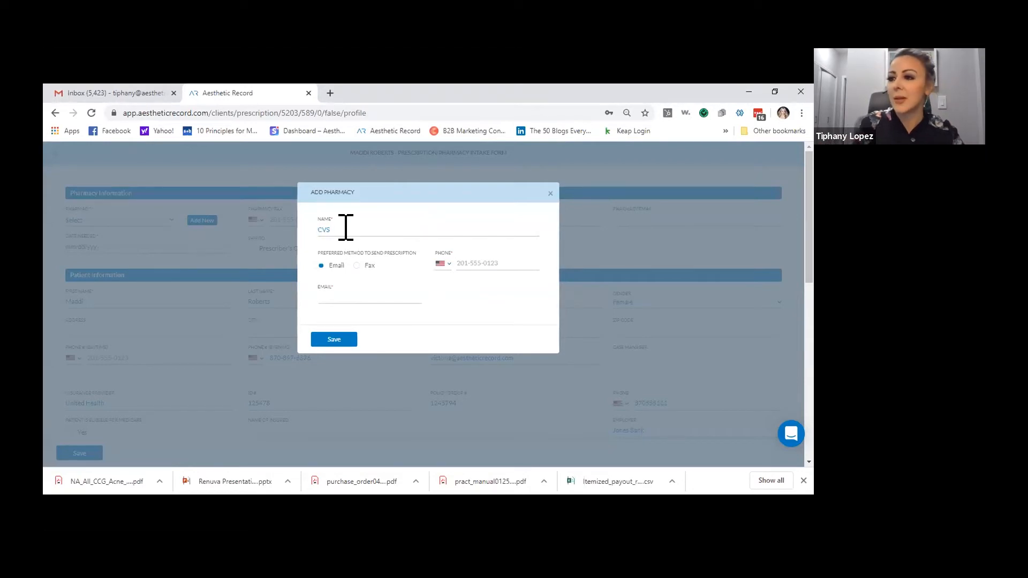
text( Hebr)
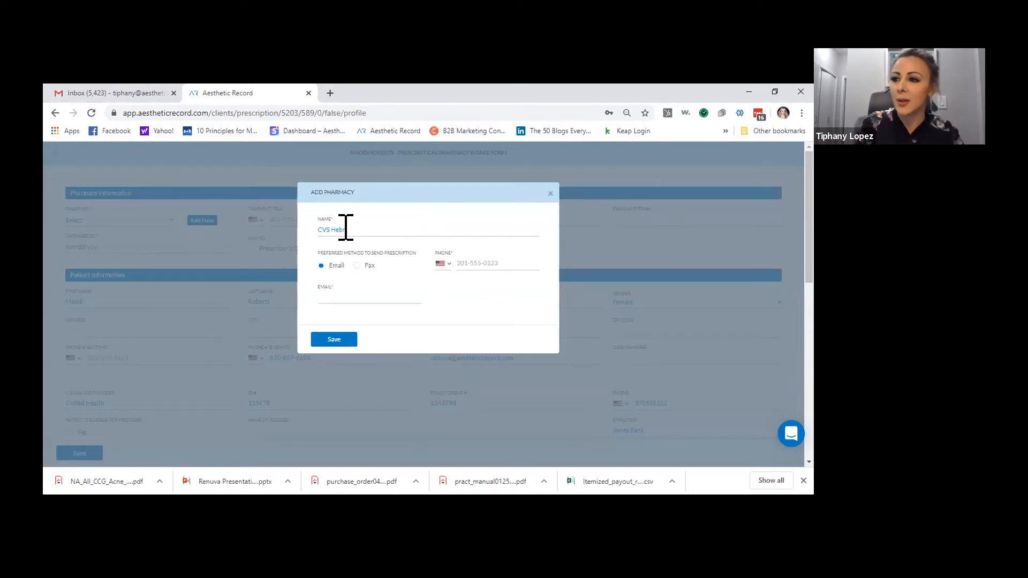
text(on & JOse)
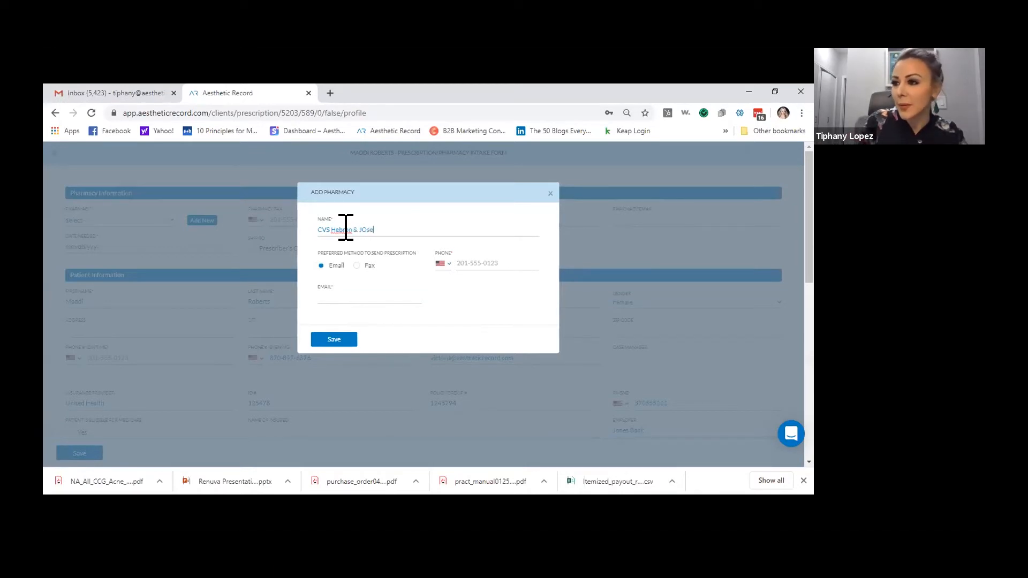
text(y)
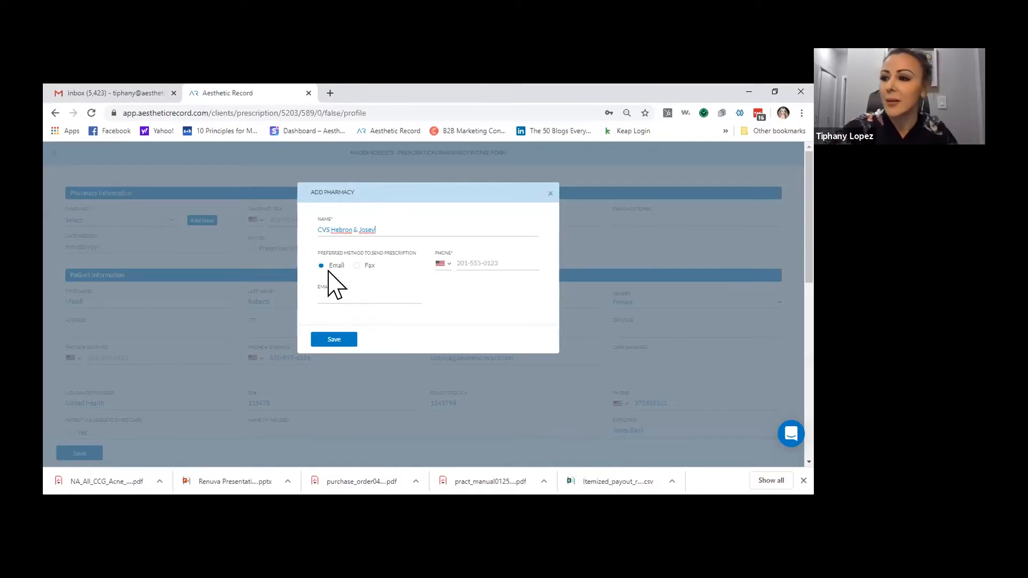
click(356, 265)
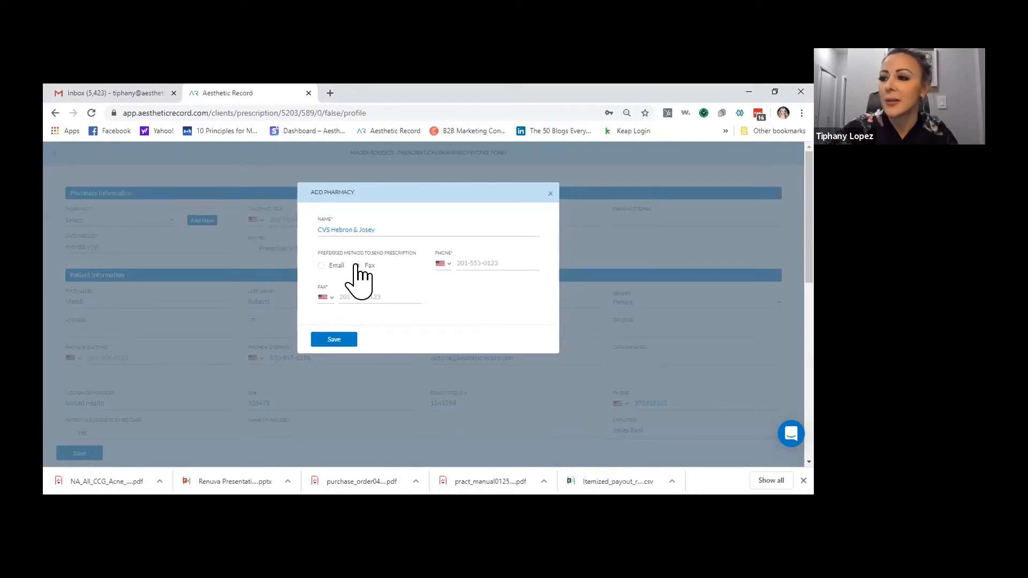
click(344, 296)
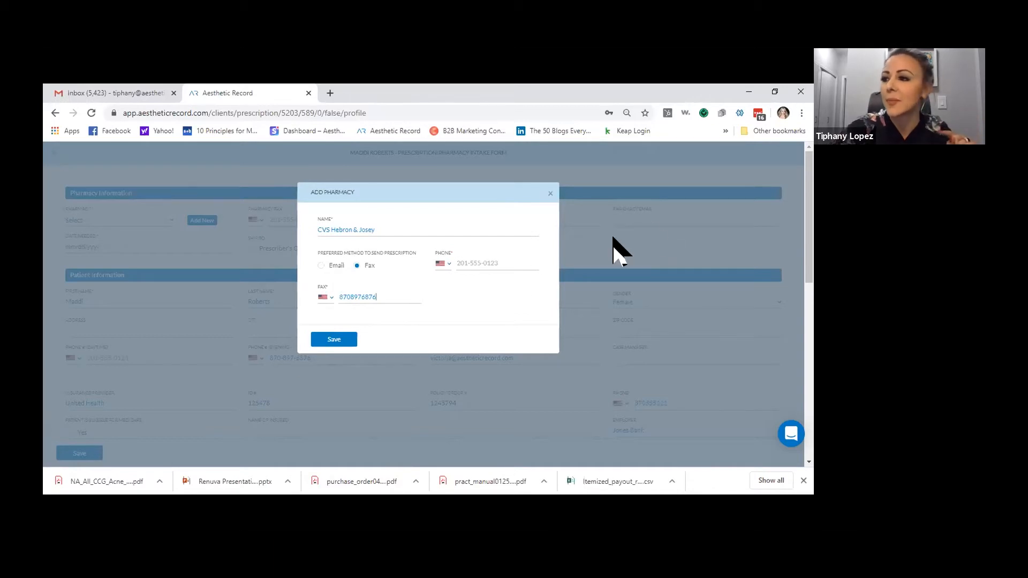
click(455, 264)
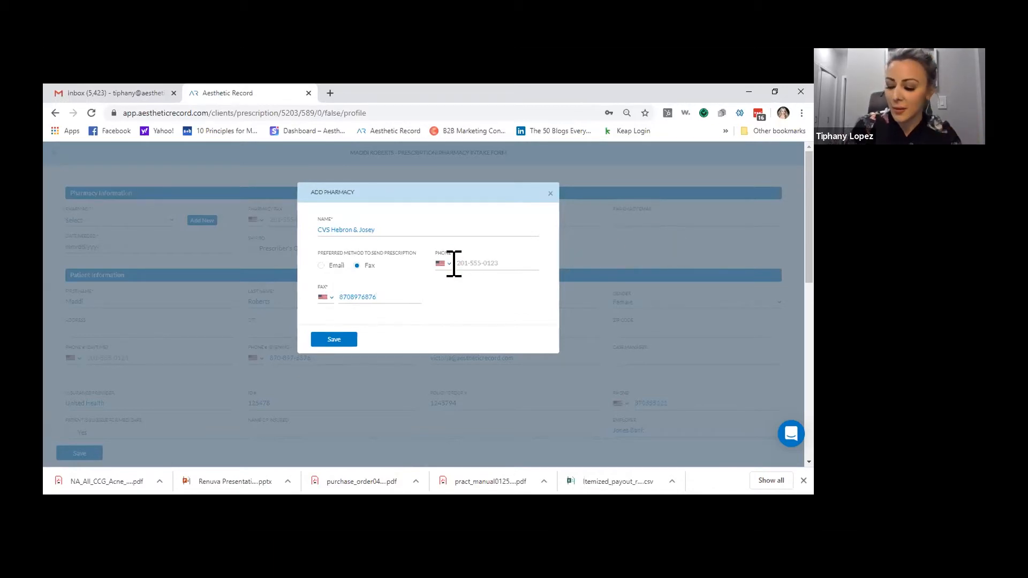
text(888555)
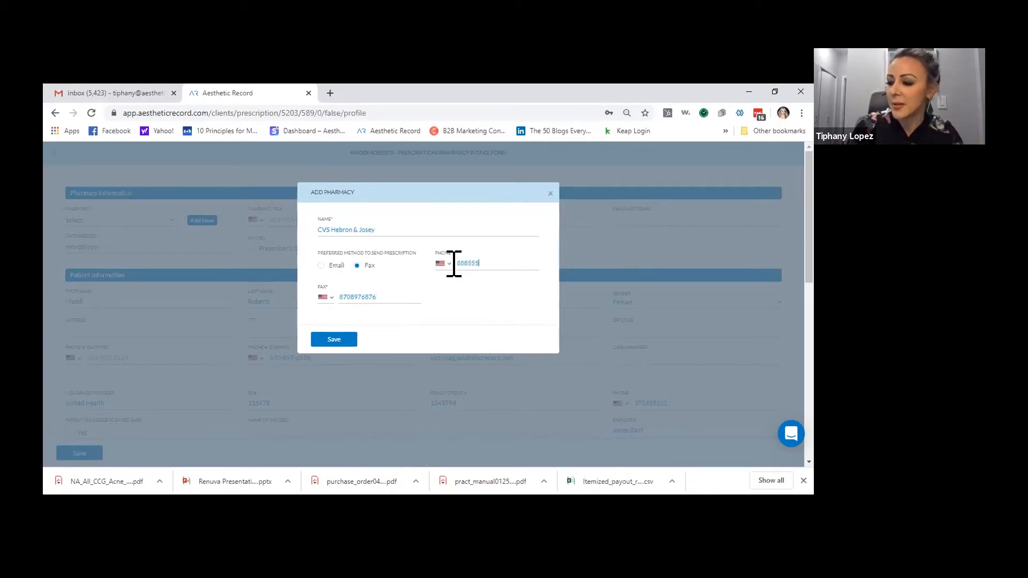
text(1212)
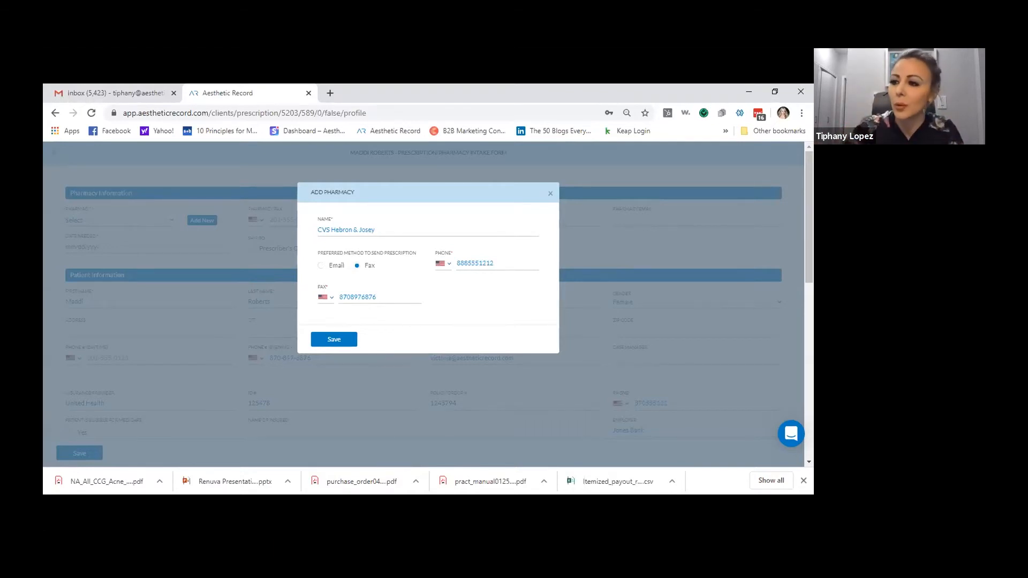
click(339, 338)
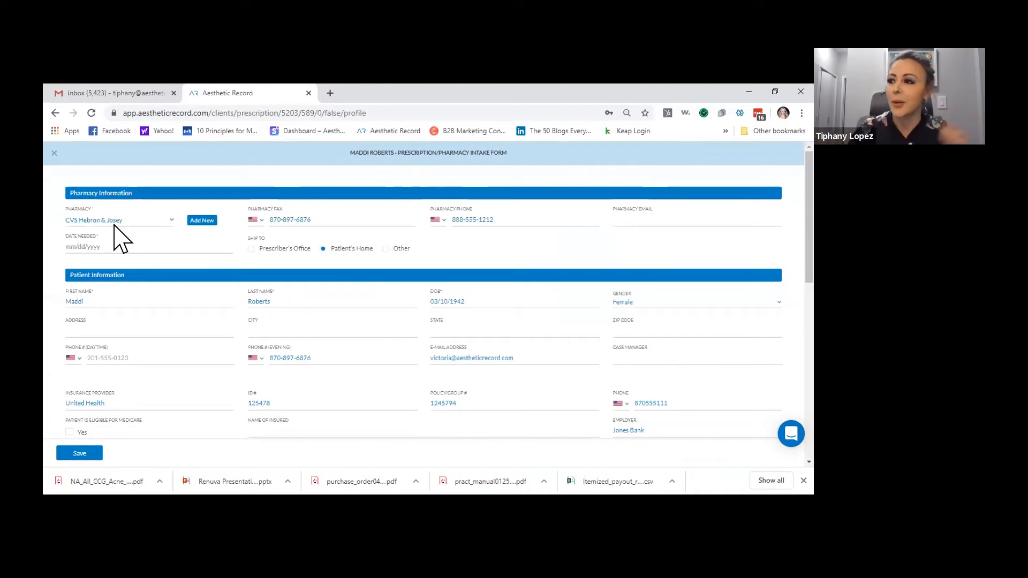
Enter the pharmacy's email address and set the date needed to 04/02/2020
click(636, 222)
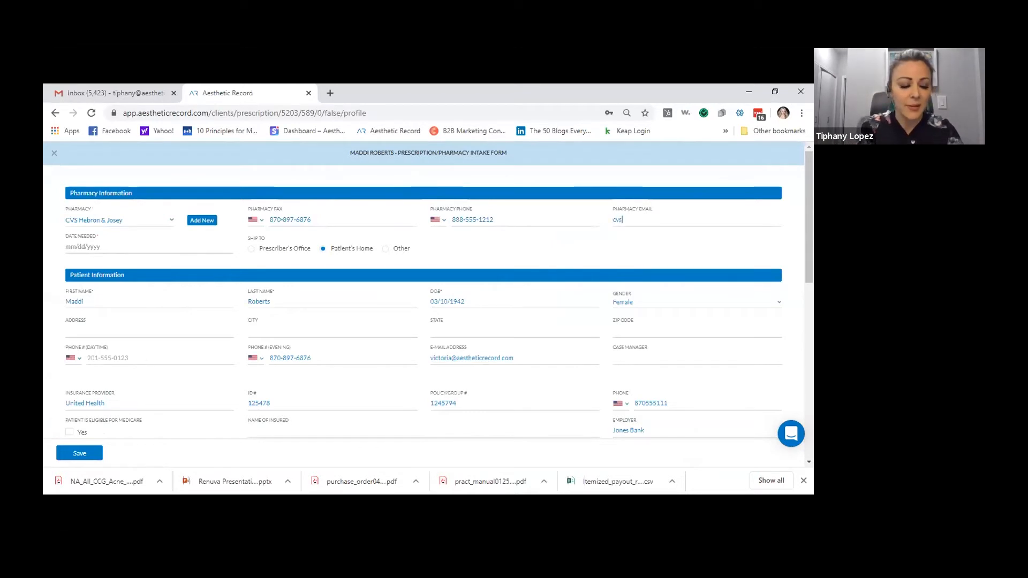
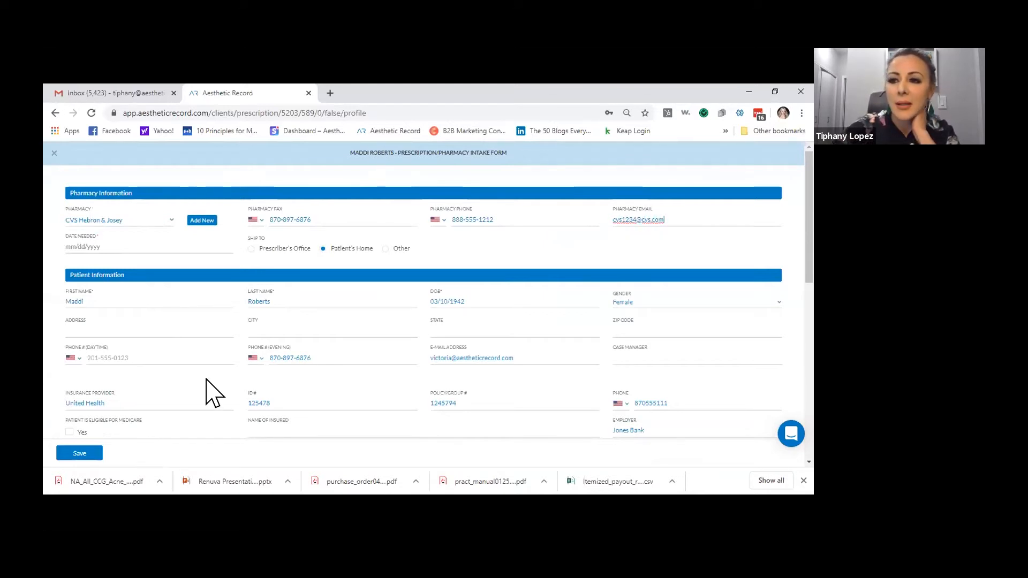
click(99, 247)
click(135, 300)
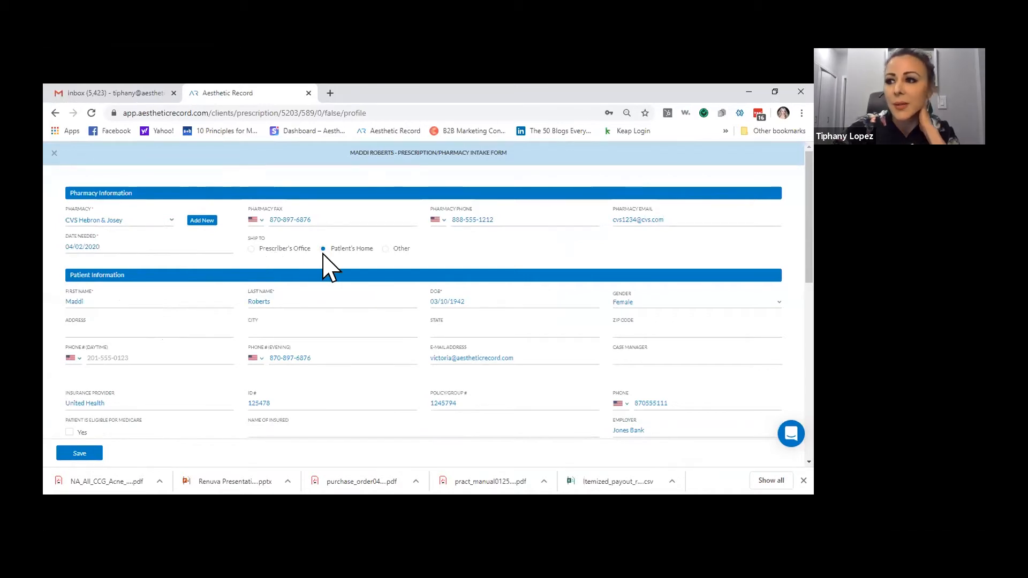
Set Ship To to Other with the note 'Patient Pickup'
click(385, 249)
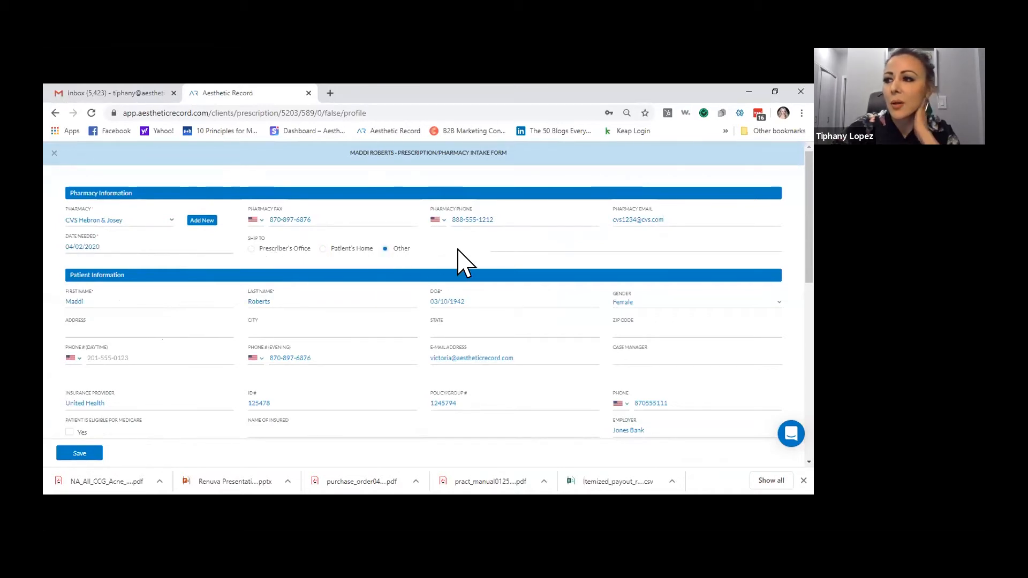
text(Padre)
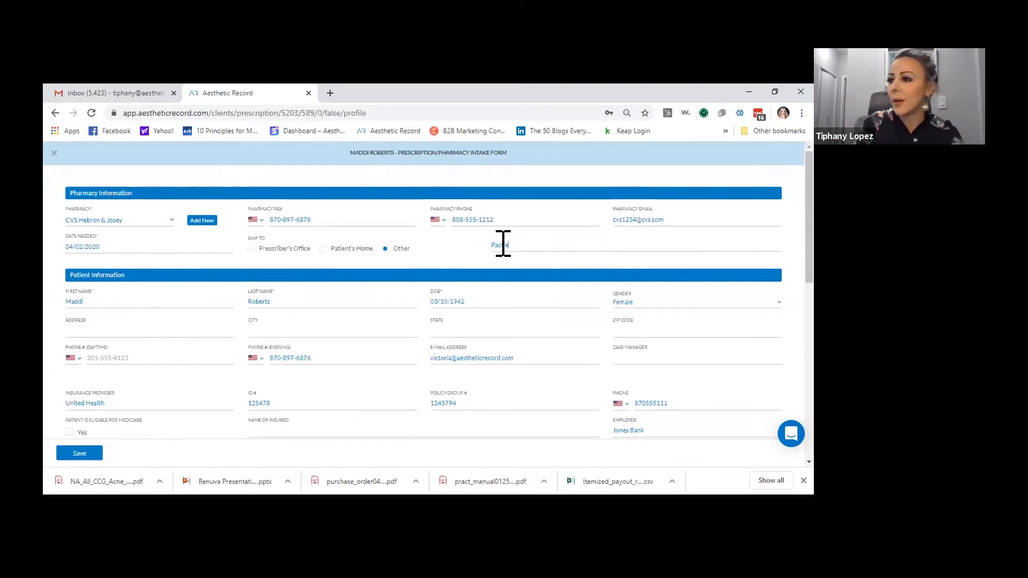
key(BackSpace)
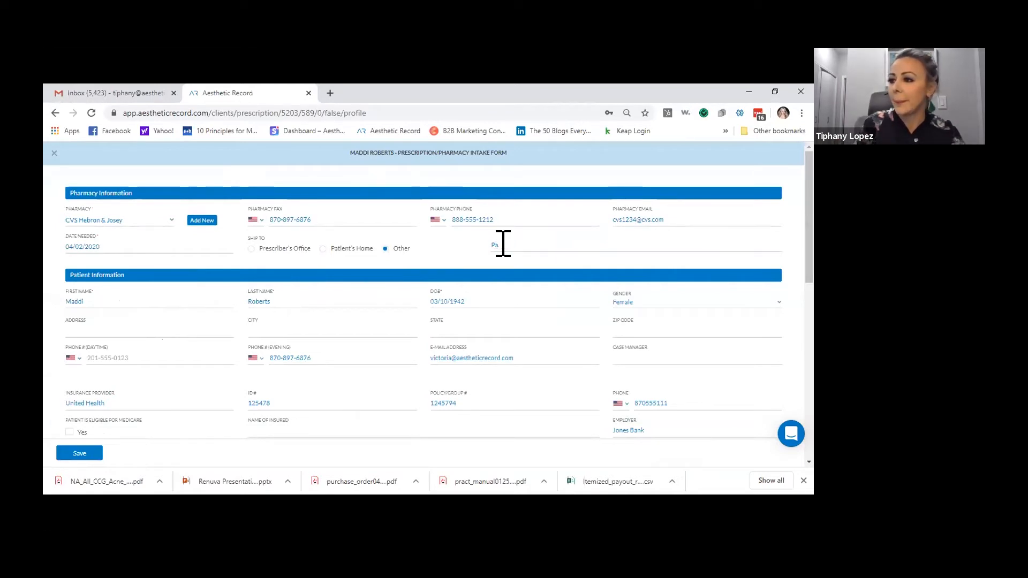
text(ient Pickup)
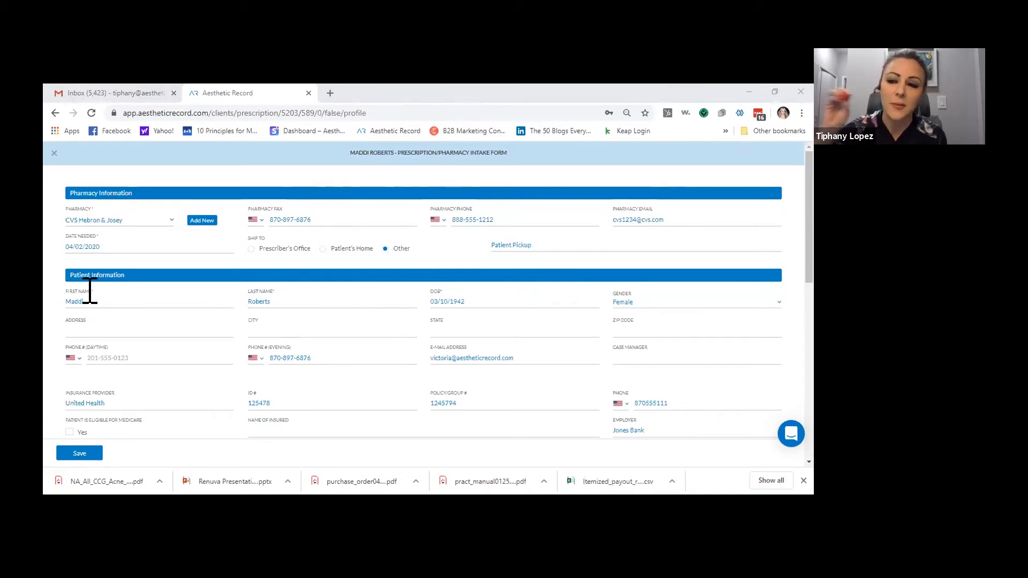
scroll(90, 291, down, 1)
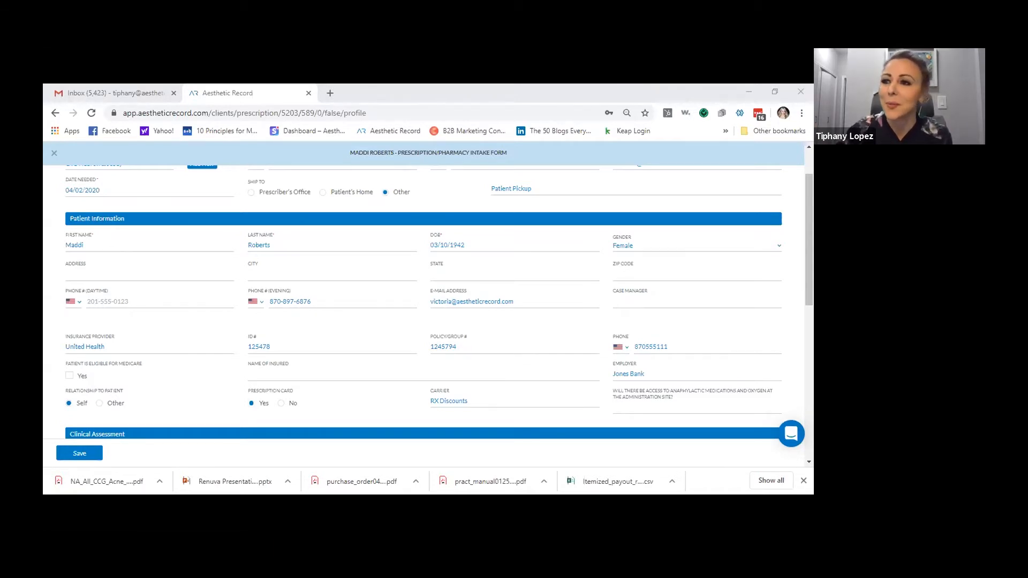
click(464, 244)
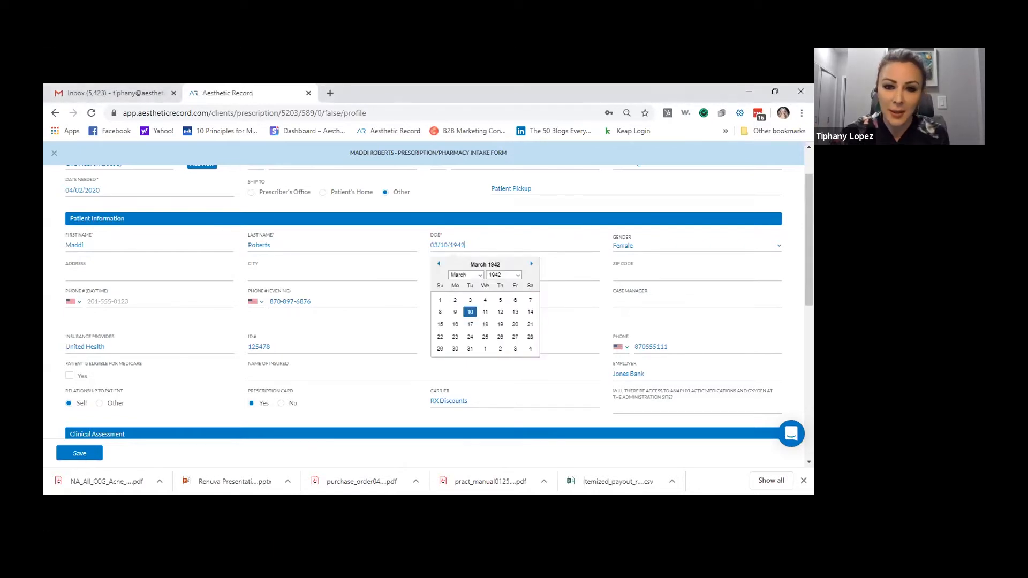
Dismiss the date calendar and downloads bar, then enter the patient's street address, city and state
click(471, 231)
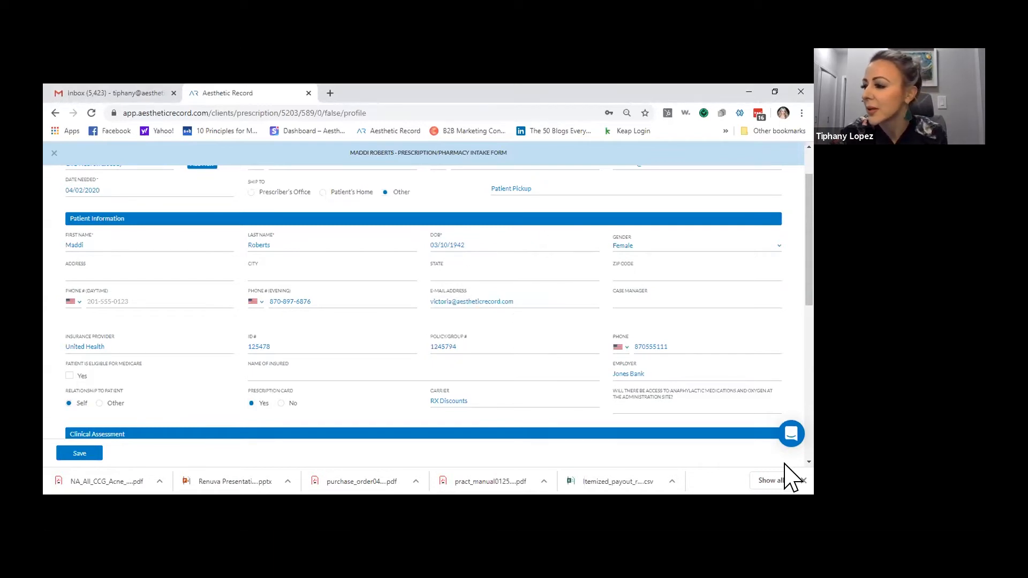
click(802, 480)
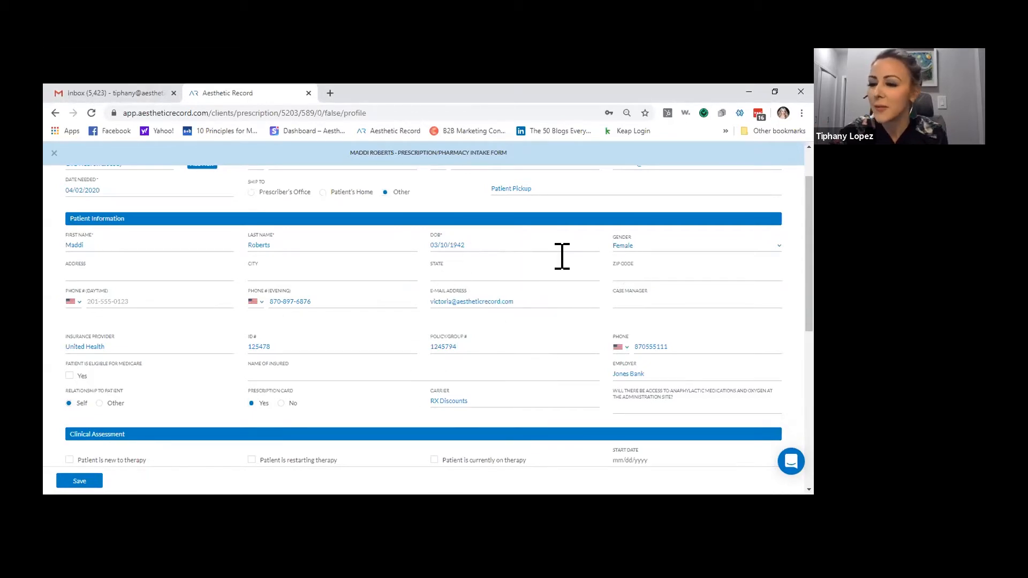
click(83, 273)
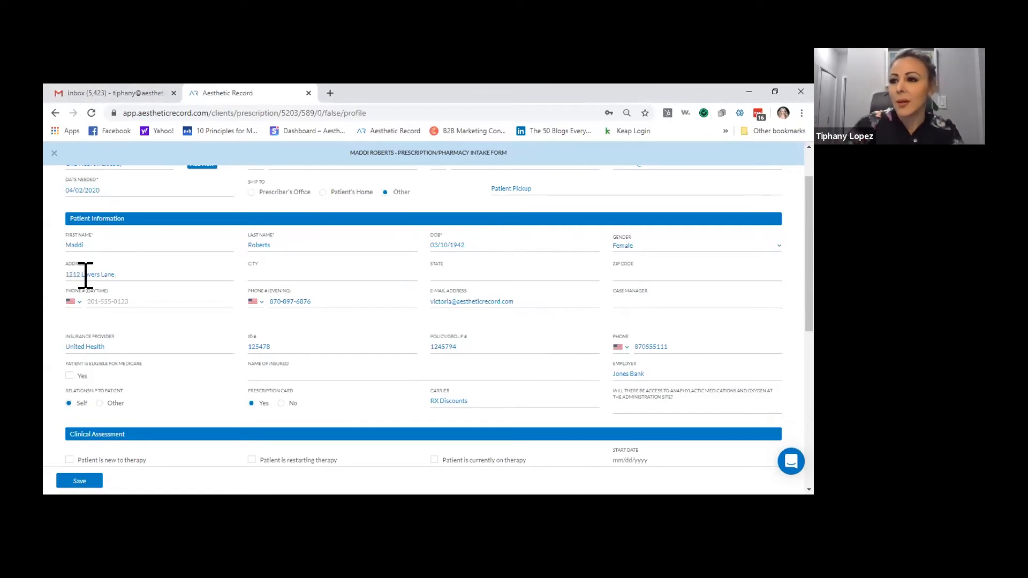
click(289, 272)
text(CarrolltTx)
key(Tab)
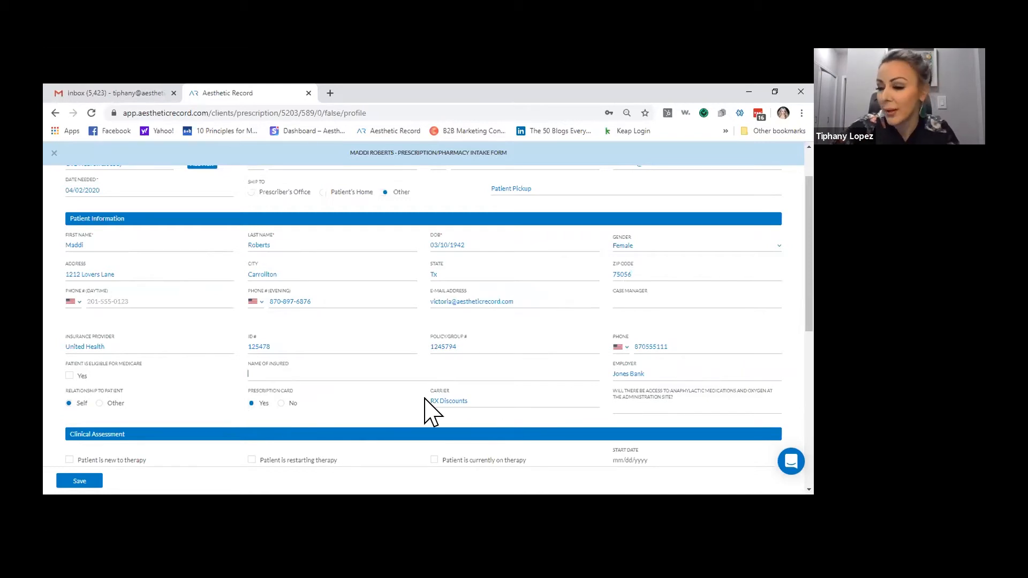
scroll(321, 241, down, 2)
scroll(324, 241, down, 1)
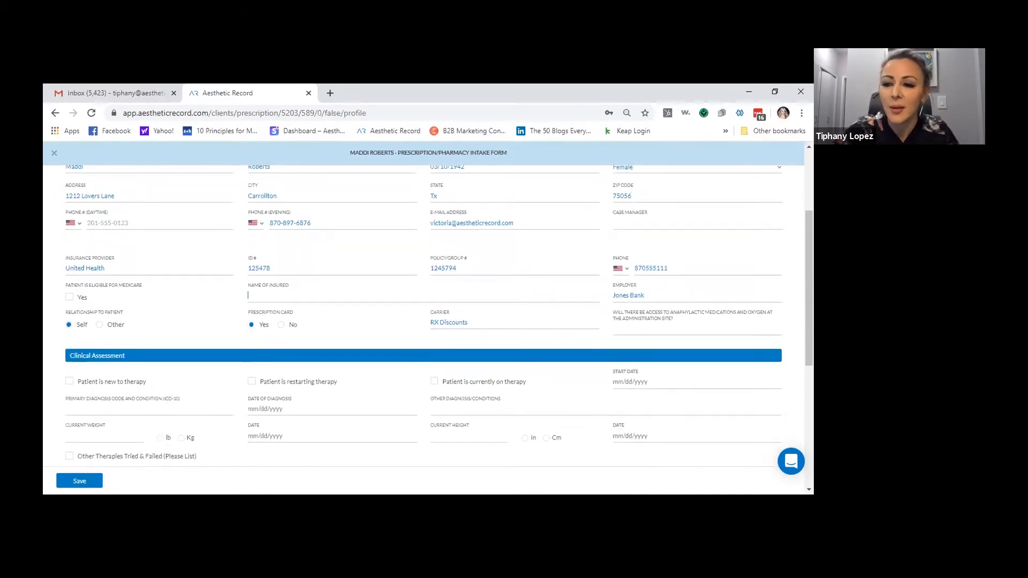
Mark the patient new to therapy with diagnosis code L70.9 dated 04/02/2020
scroll(81, 343, down, 3)
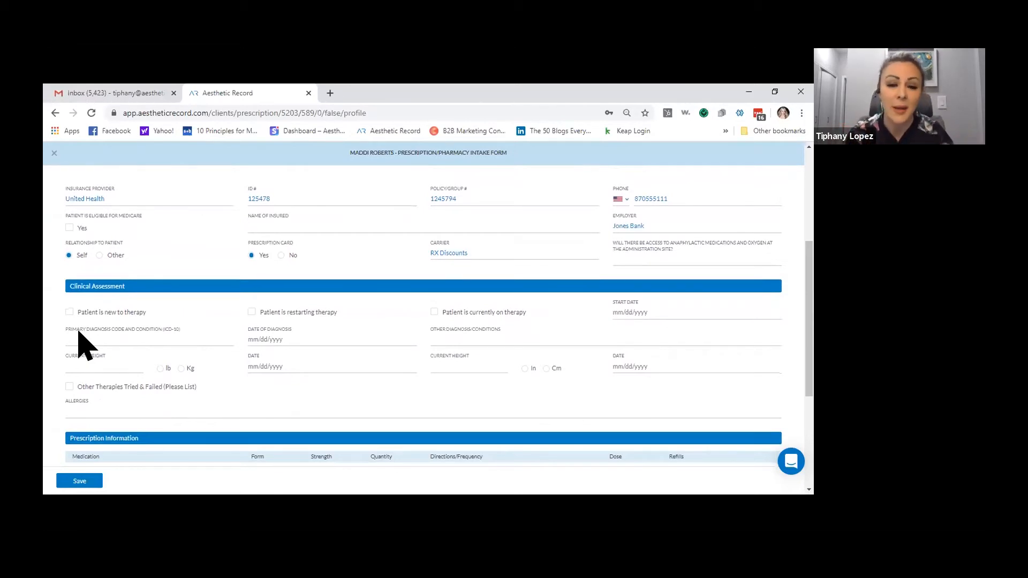
click(69, 312)
click(90, 340)
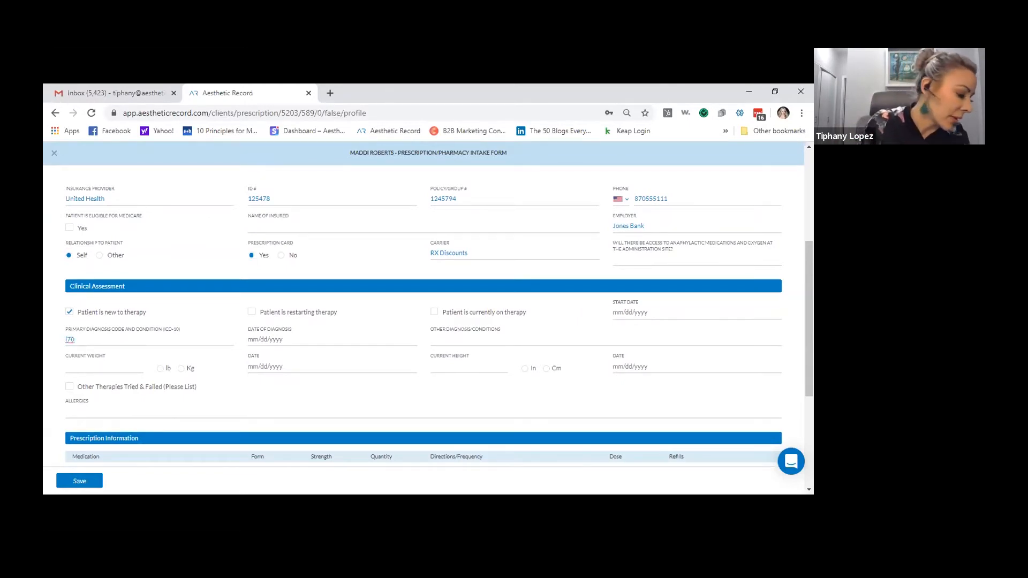
text(.9)
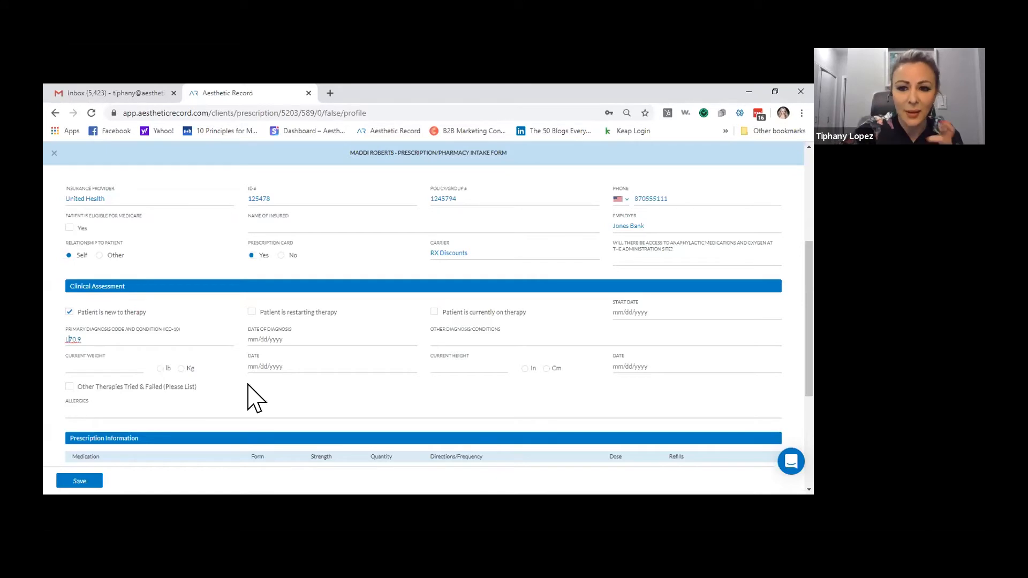
click(281, 339)
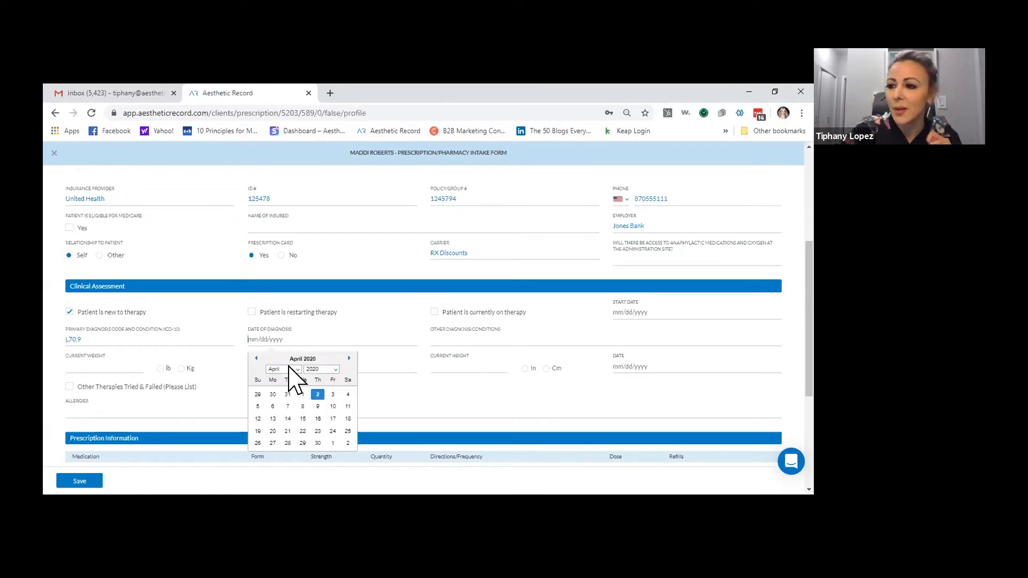
click(323, 407)
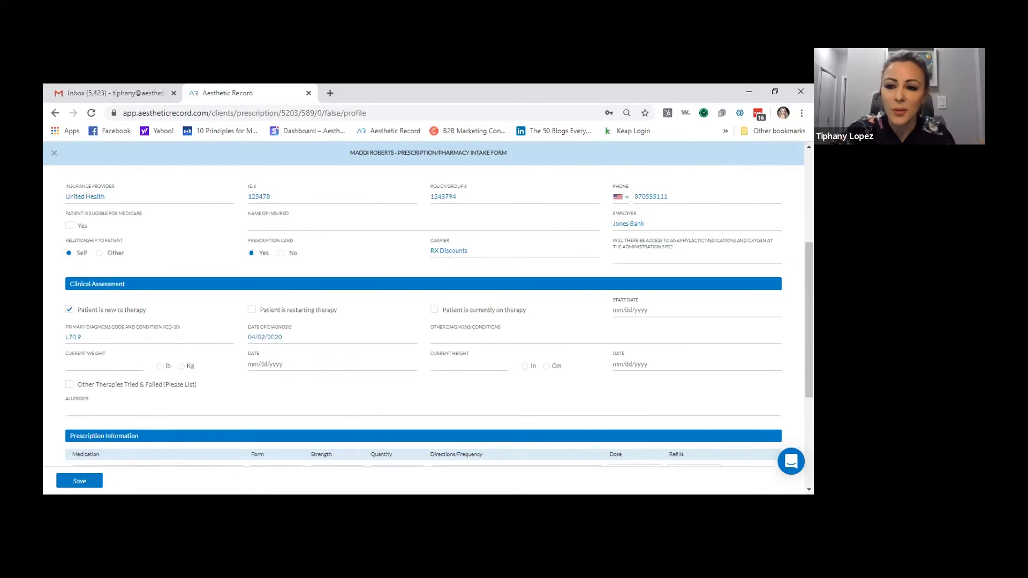
List the patient's allergies as Codiene Penicillin
click(130, 408)
text(Cod)
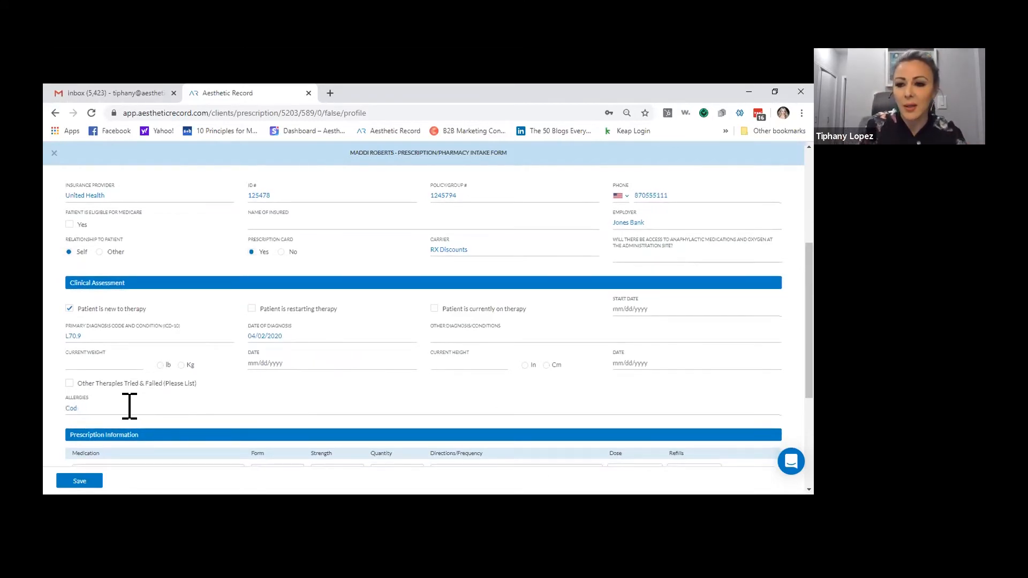
text(iene)
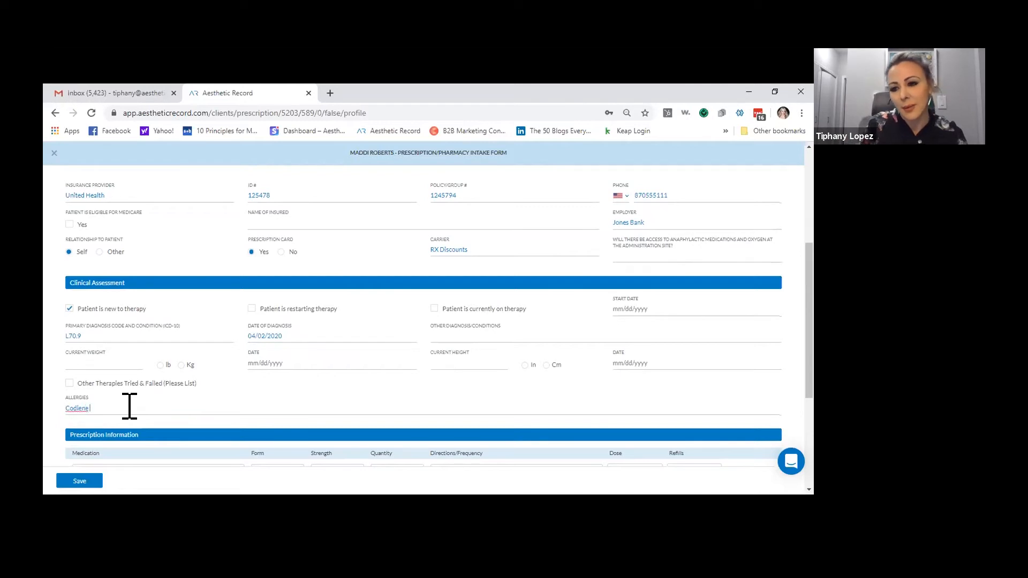
key(BackSpace)
key(BackSpace)
key(BackSpace)
key(BackSpace)
key(BackSpace)
text(iene)
key(BackSpace)
key(BackSpace)
text(e Pend)
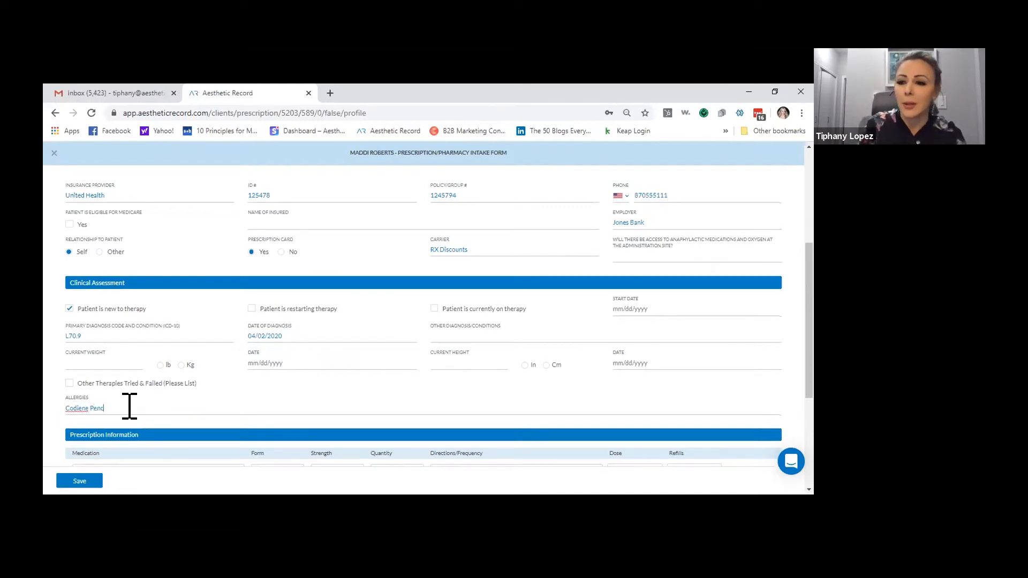
text(cillin)
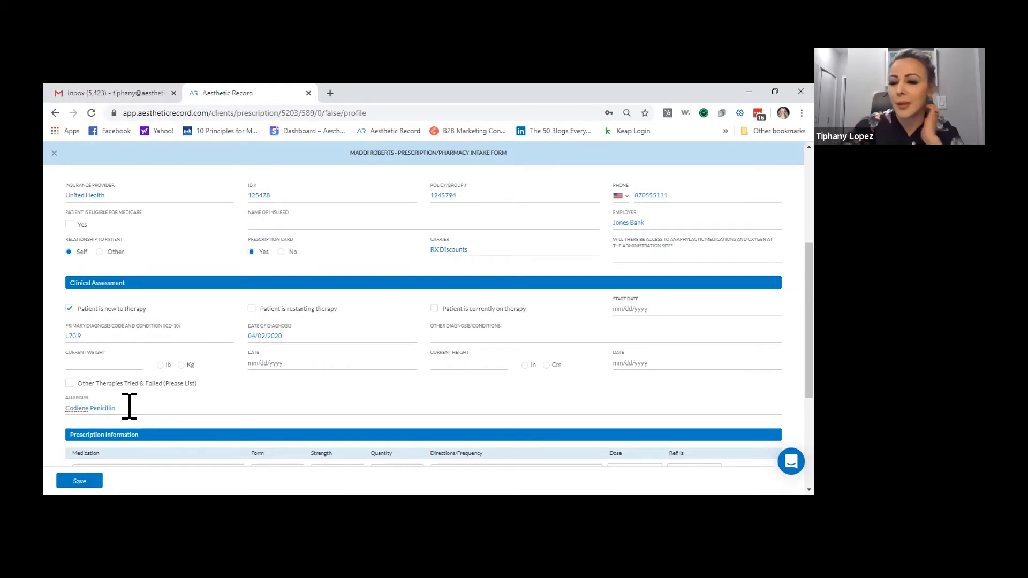
scroll(225, 425, down, 2)
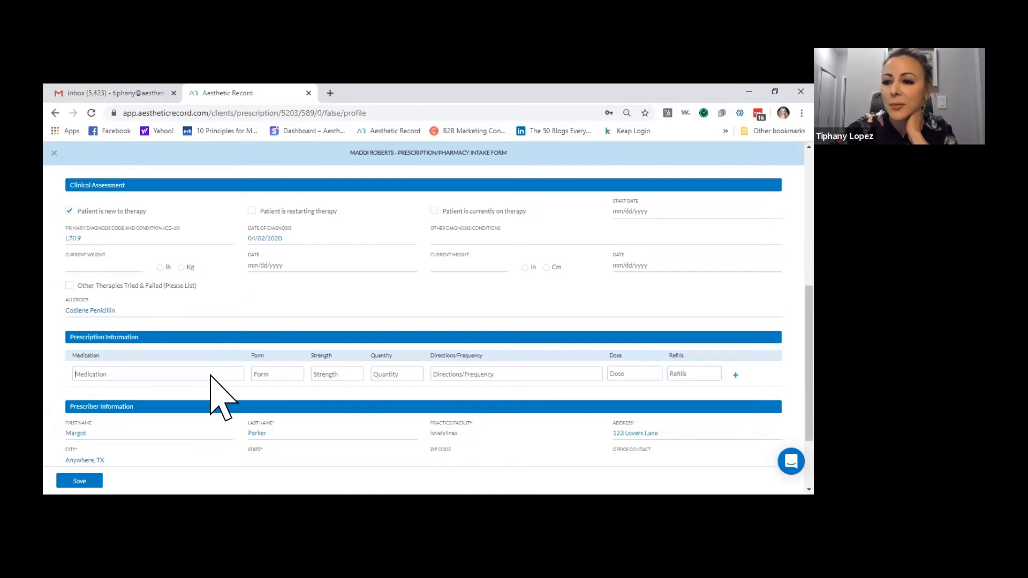
Fill the prescription row: Accutane tablet, 10mg, quantity 60, 2x a day, 20mg dose, 1 refill
text(Accu)
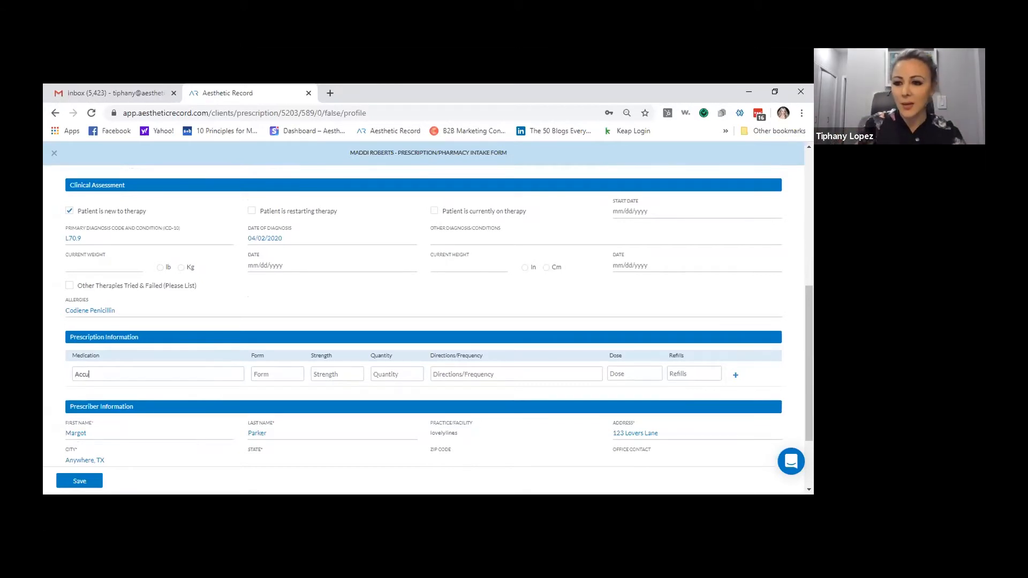
text(tane)
key(Tab)
text(tablet)
key(Tab)
text(10)
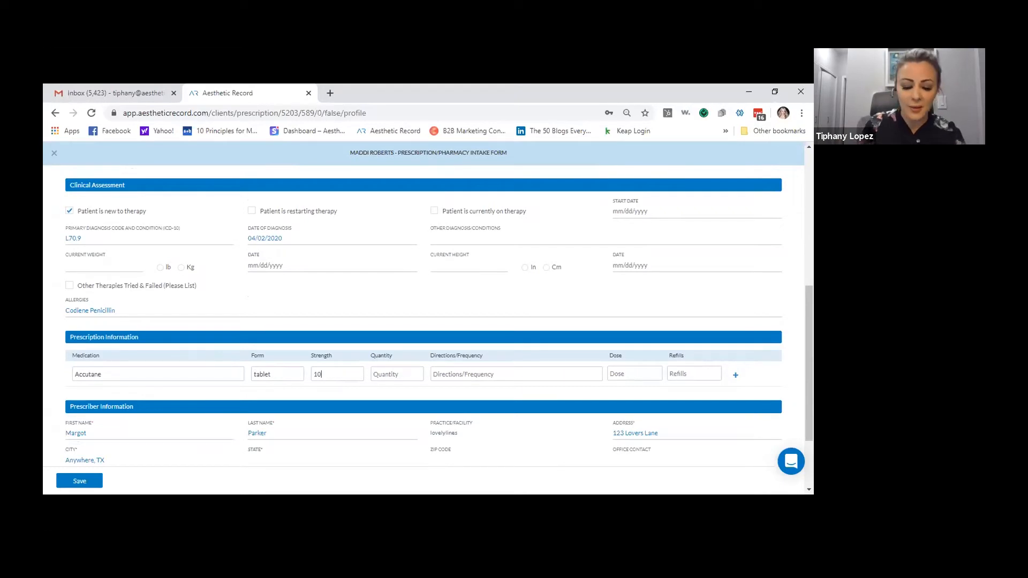
text(mg60)
key(Tab)
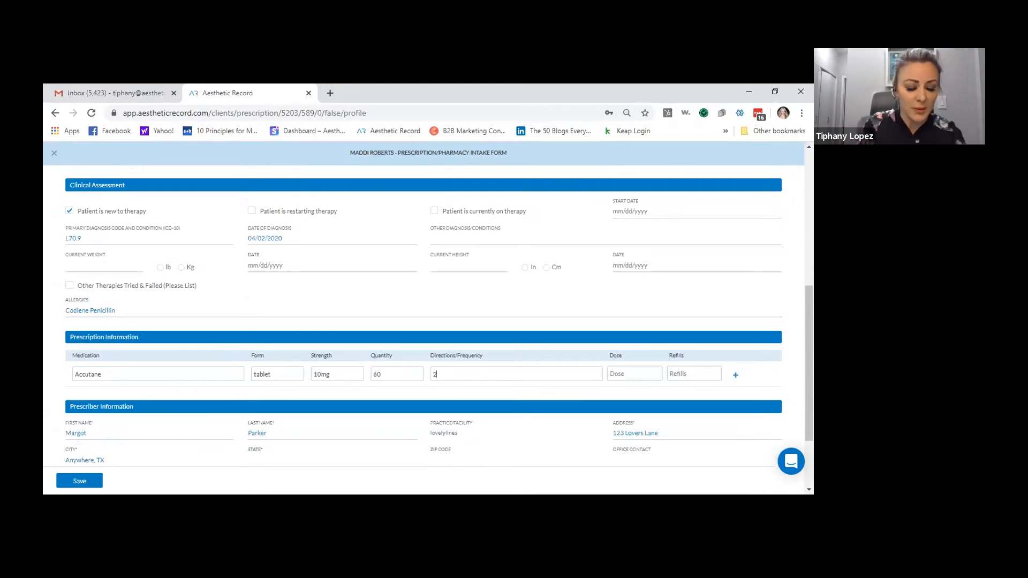
text(2x a day)
key(Tab)
text(20mg)
key(Tab)
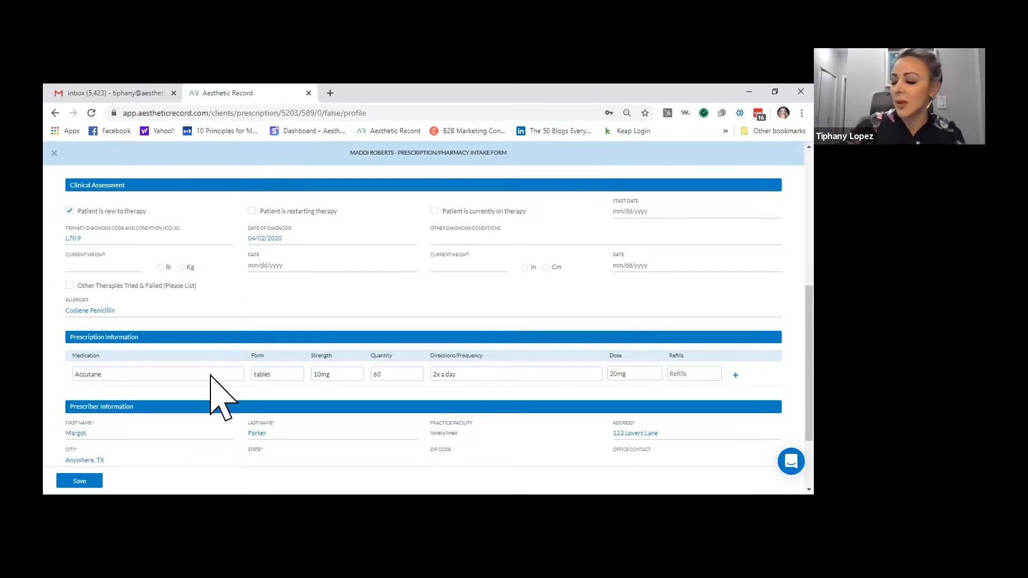
text(1)
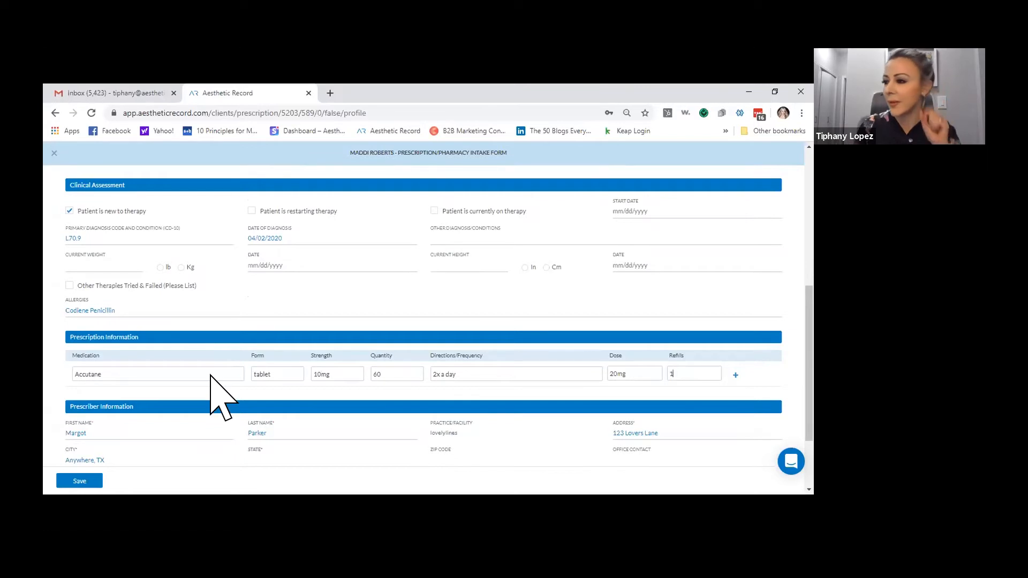
scroll(218, 392, down, 1)
scroll(428, 315, down, 1)
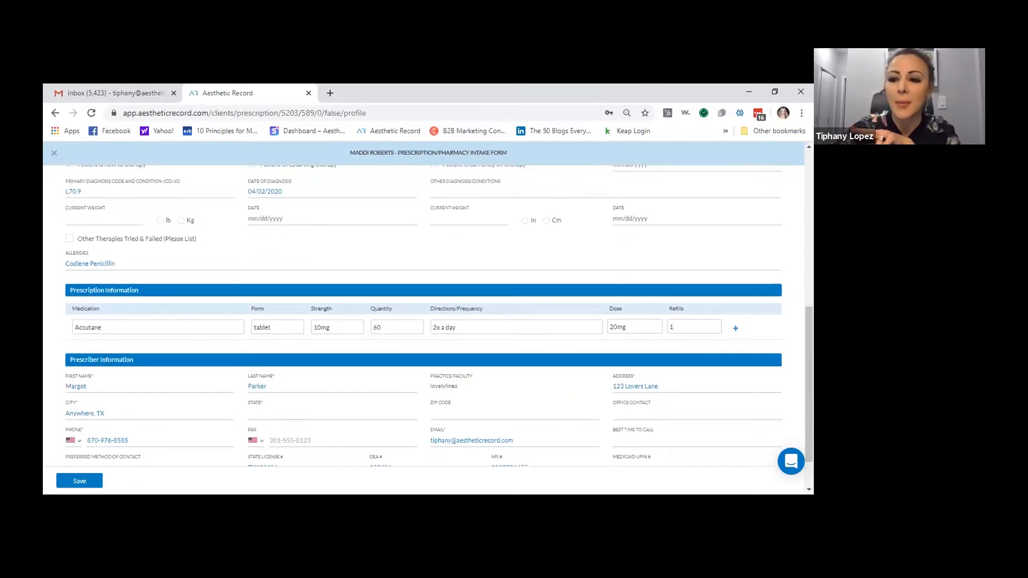
scroll(399, 460, down, 2)
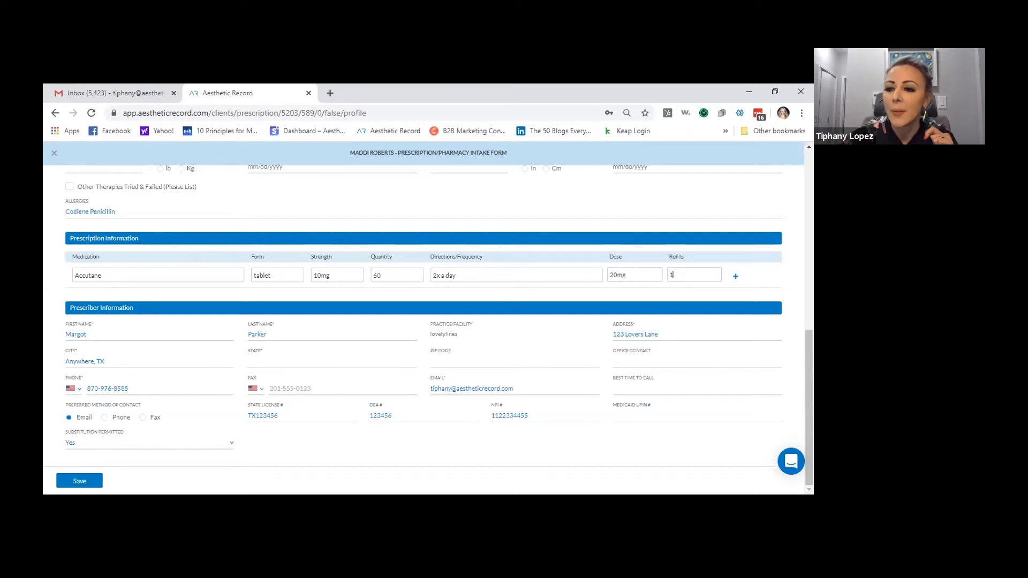
Set the prescriber's city to Anywhere, state TX and ZIP 75056
click(183, 360)
key(BackSpace)
key(BackSpace)
key(BackSpace)
key(BackSpace)
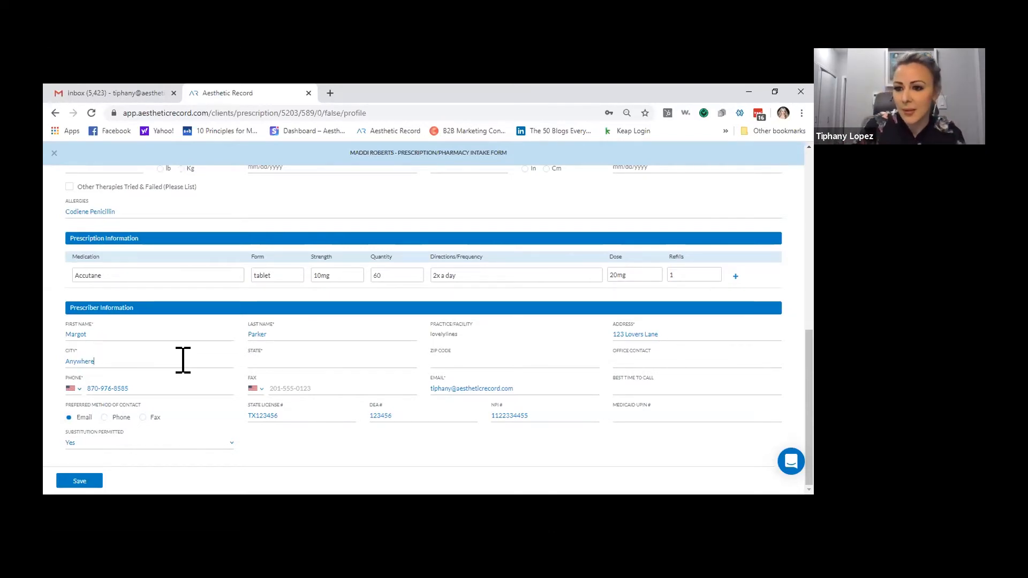
text(TX)
key(Tab)
text(7)
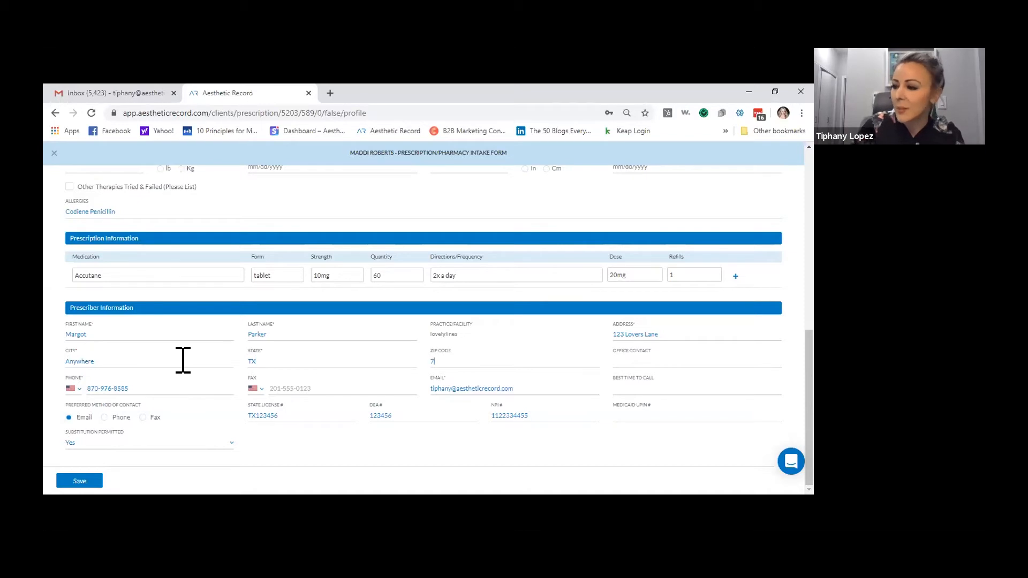
text(5056)
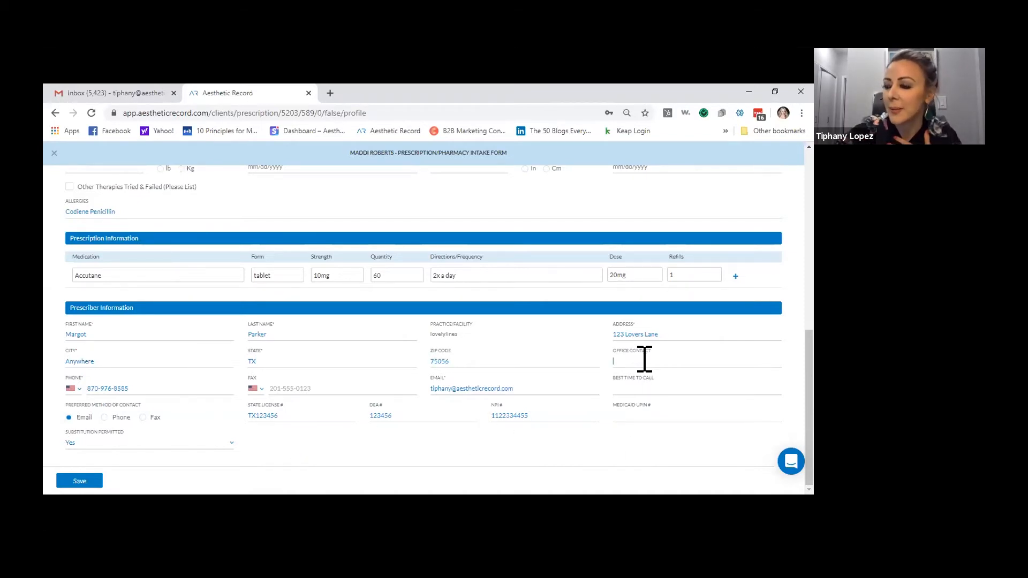
Enter the office contact's name and make phone the preferred contact method
click(614, 361)
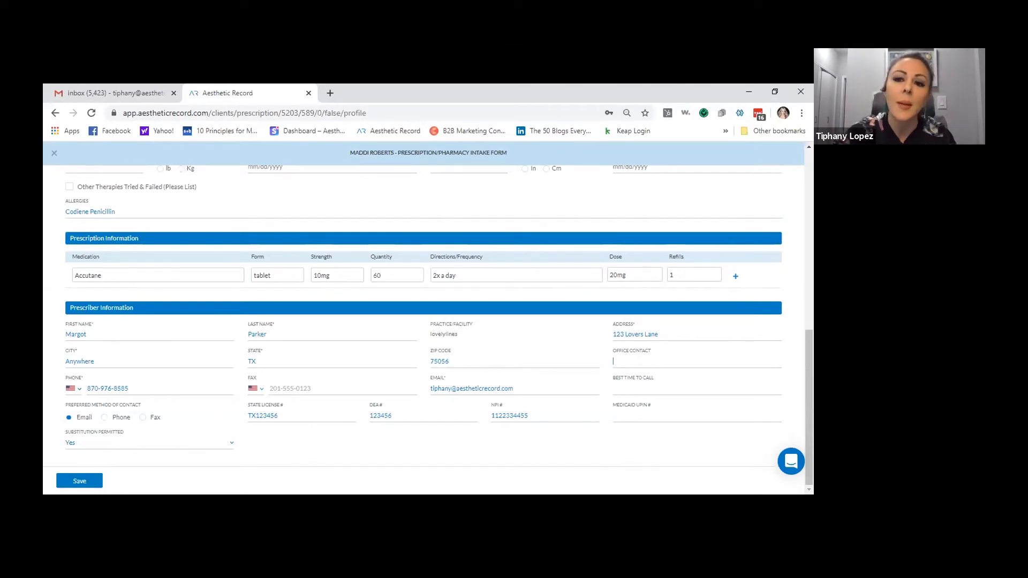
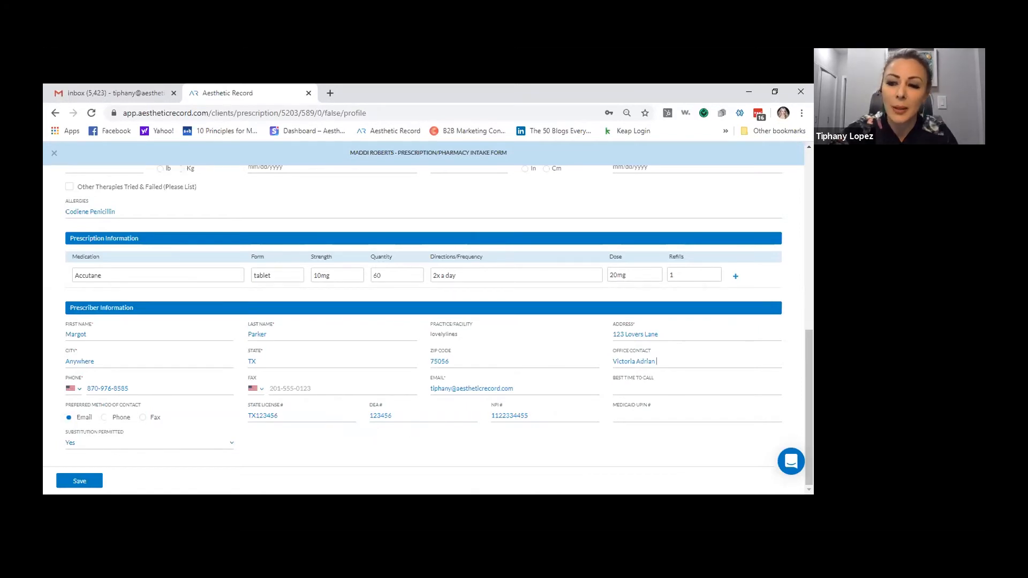
click(104, 417)
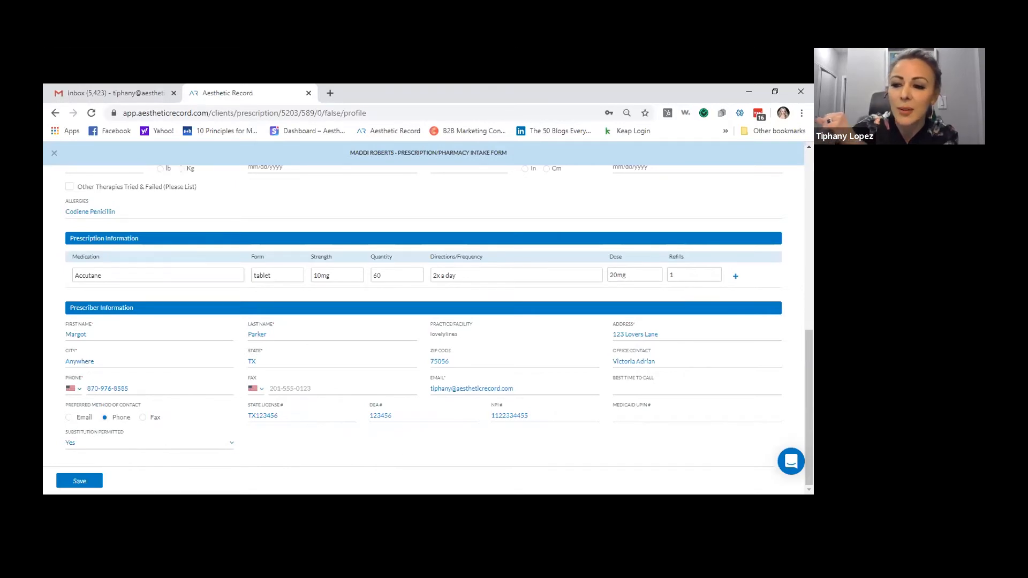
Keep substitution permitted at Yes and save the prescription intake form
click(209, 444)
click(208, 446)
click(210, 447)
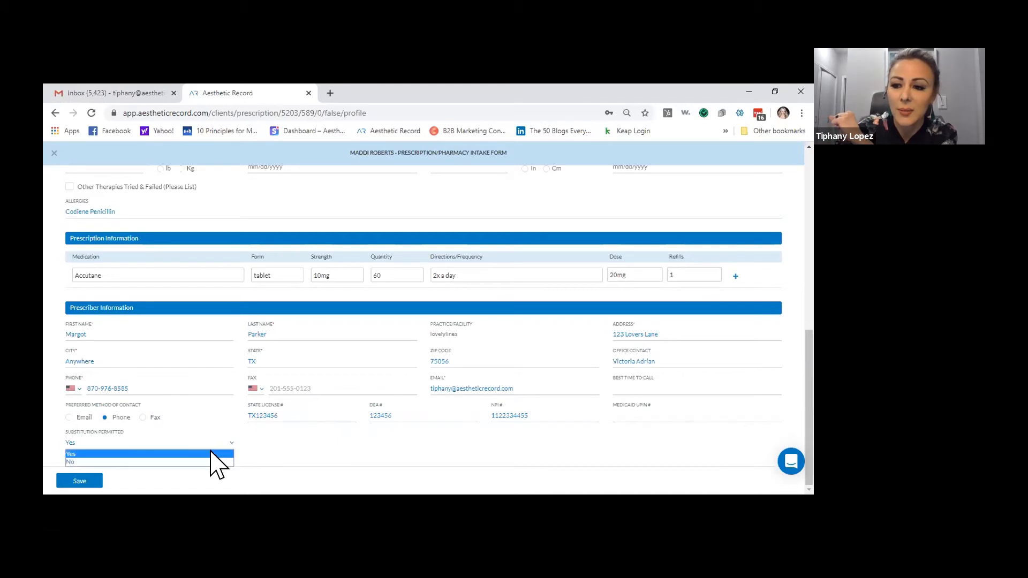
click(216, 462)
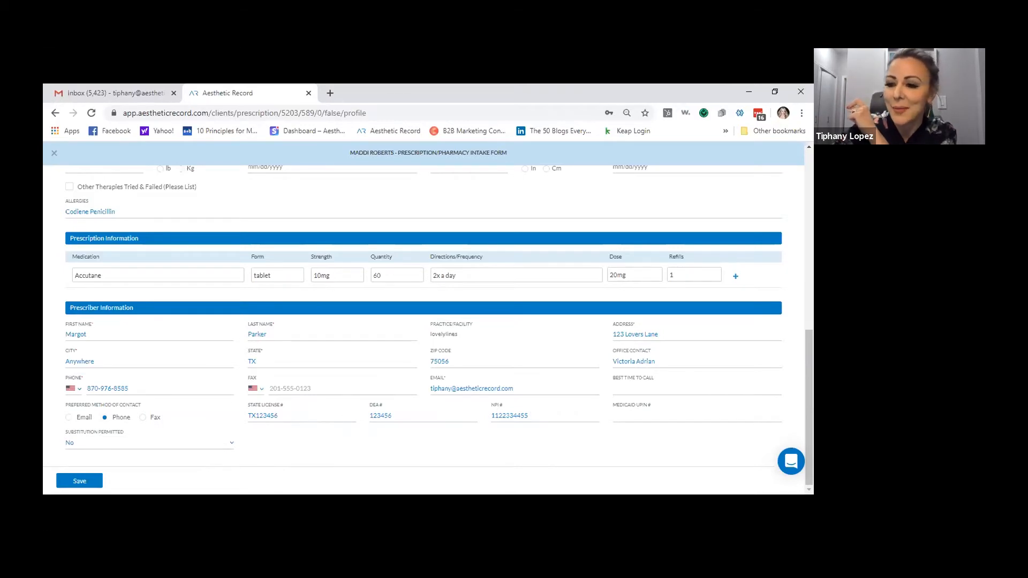
click(203, 447)
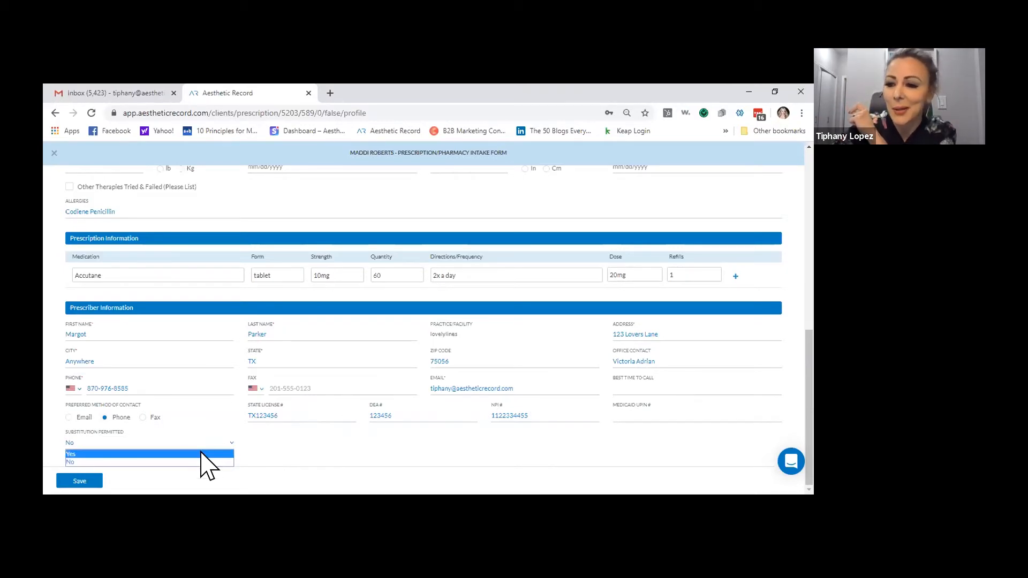
click(202, 453)
click(79, 481)
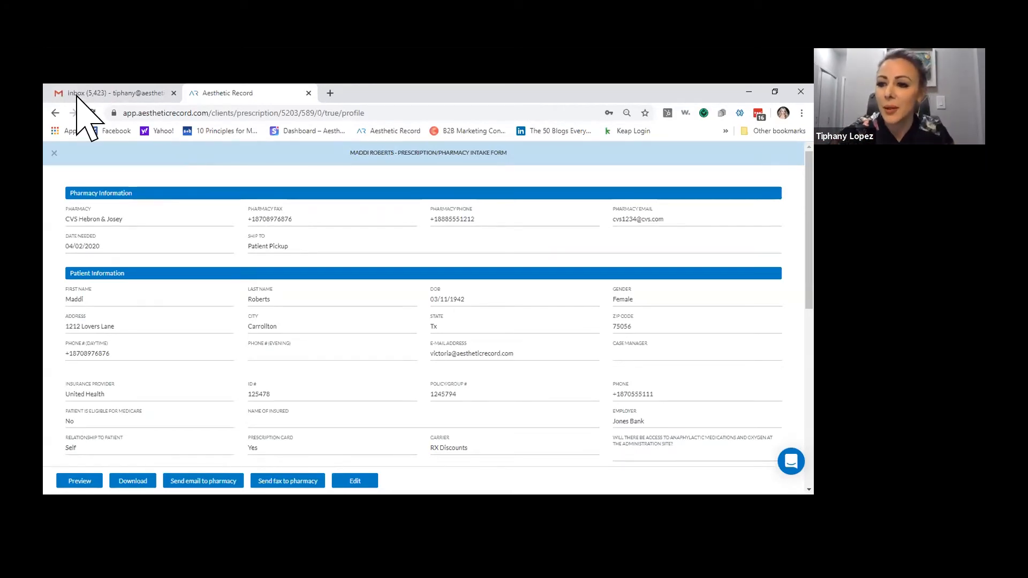
Download the prescription as prescription040220032120.pdf and open it in Adobe Acrobat
click(132, 480)
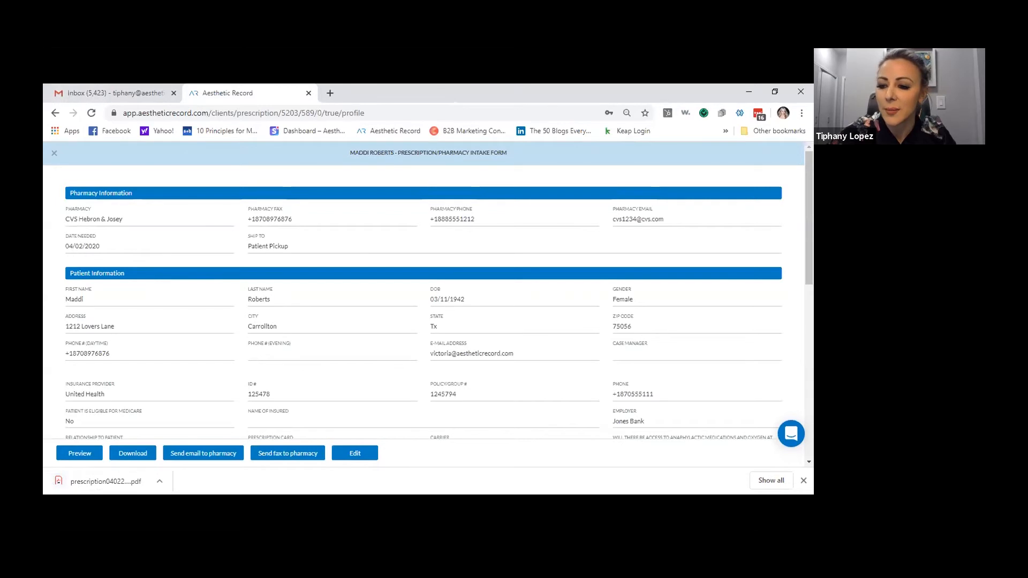
click(122, 481)
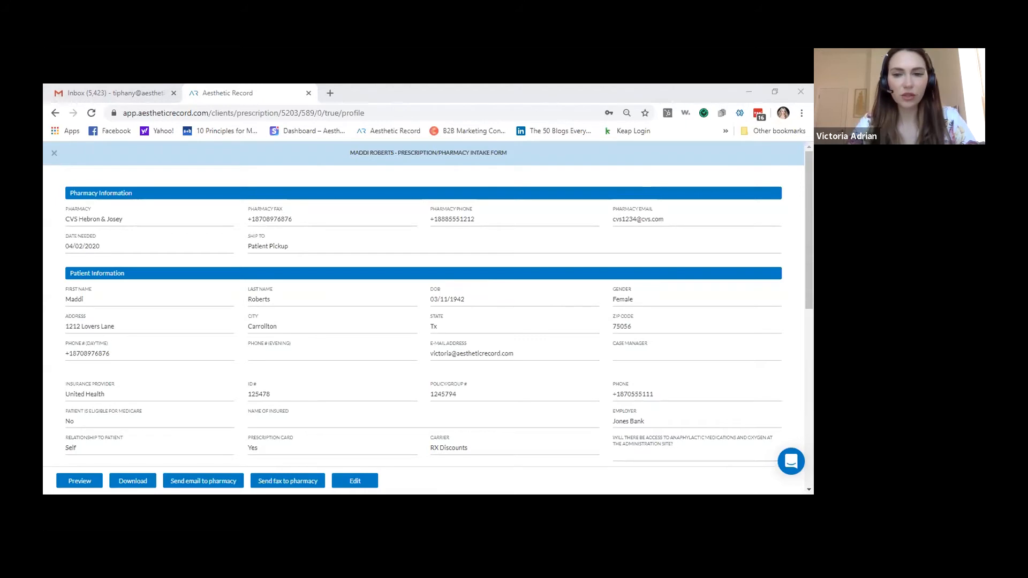
key(alt+Tab)
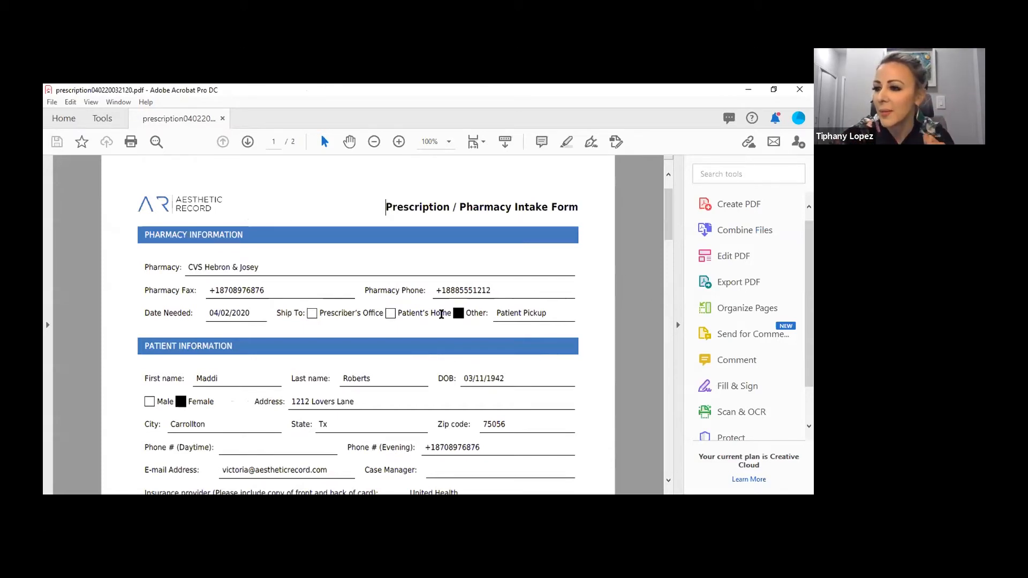
Scroll through the PDF's pharmacy and patient details, then close the Acrobat window
scroll(358, 326, down, 2)
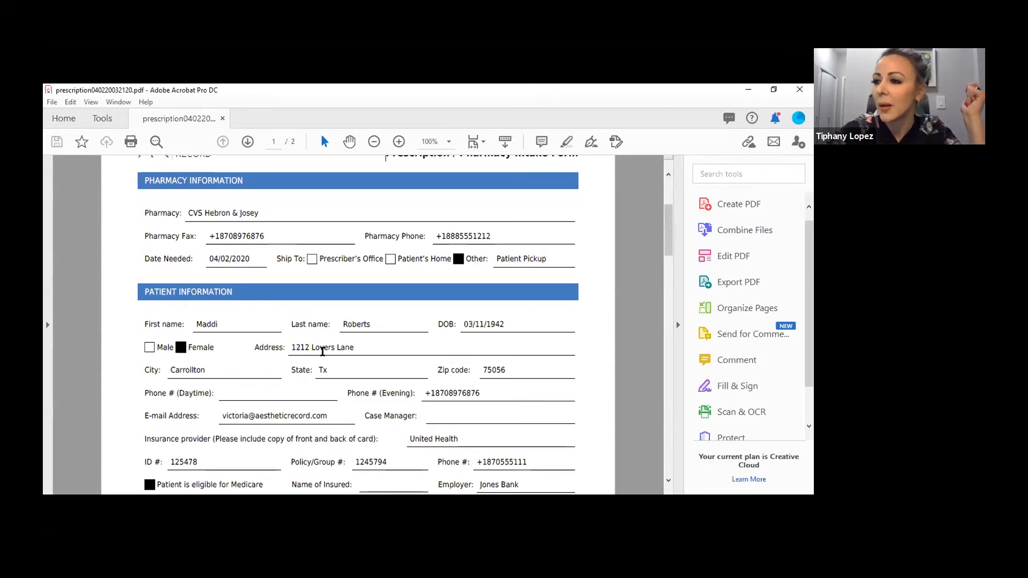
scroll(357, 321, down, 1)
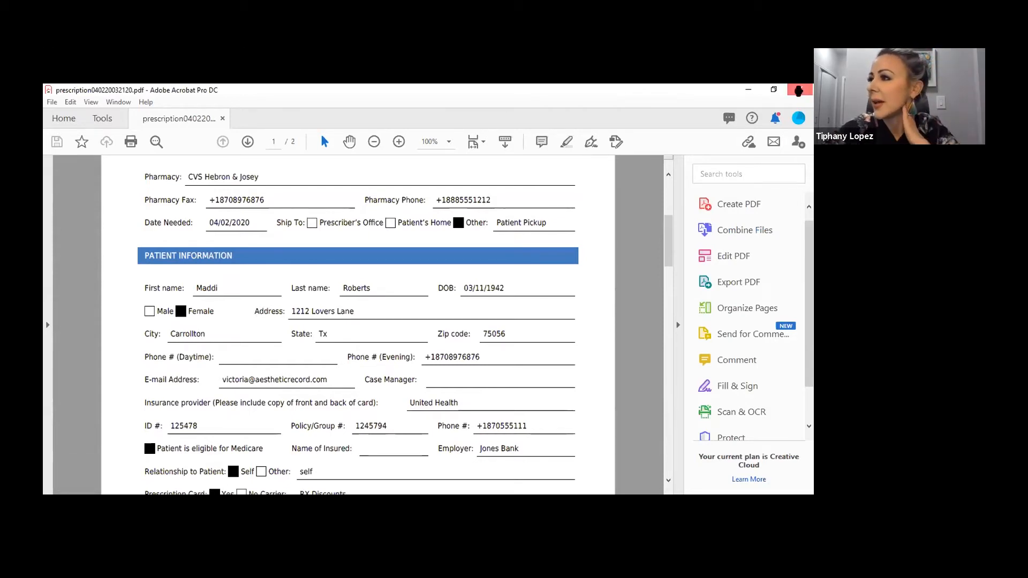
click(798, 90)
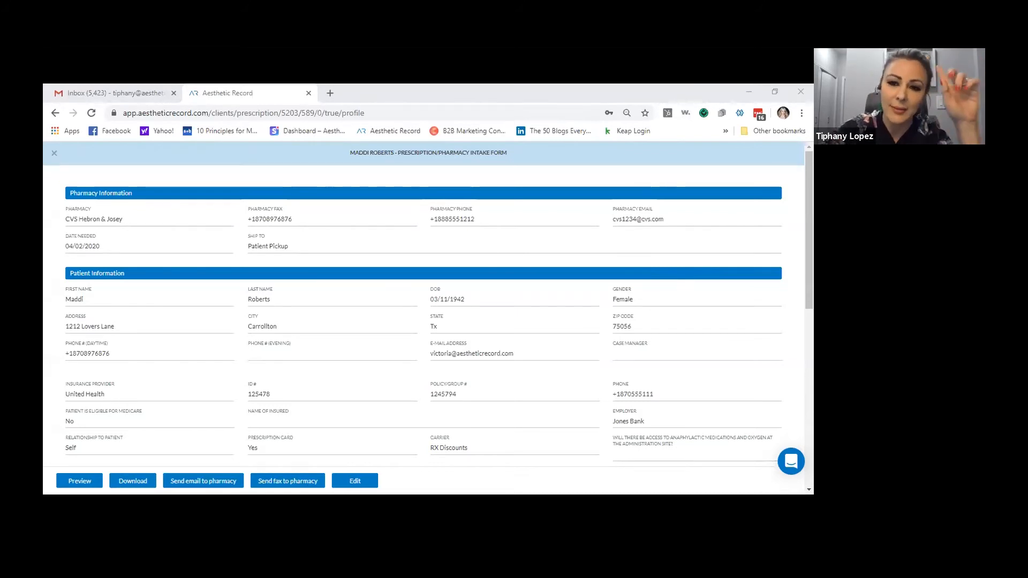
Reopen the saved form for editing and pick 1982 in the date-of-birth calendar
click(354, 480)
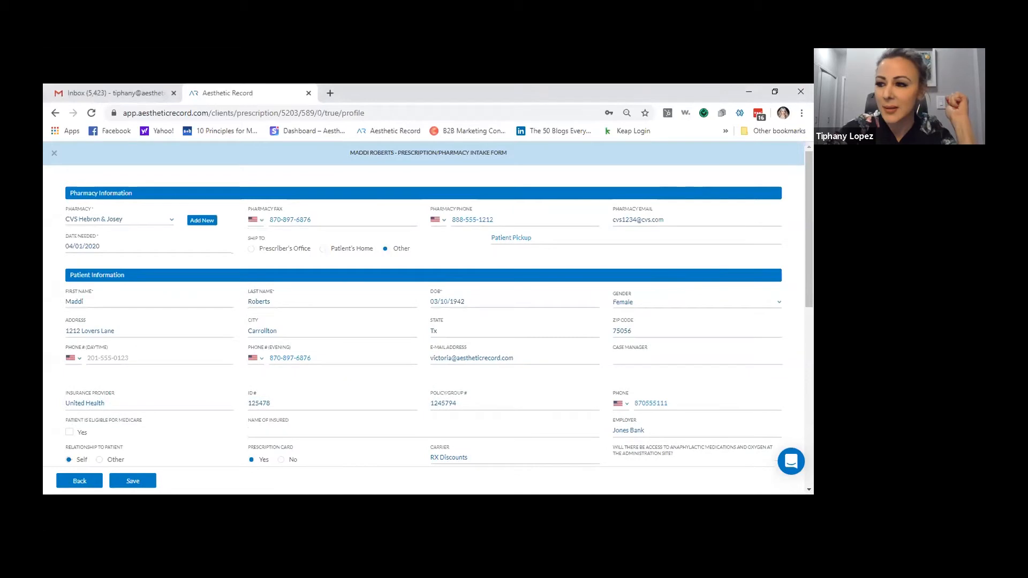
click(457, 301)
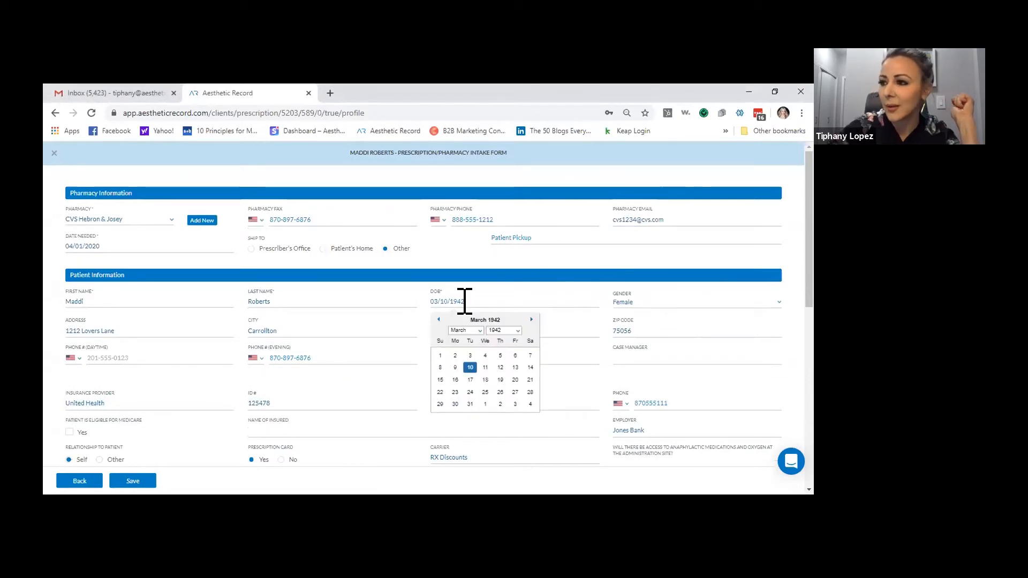
click(508, 330)
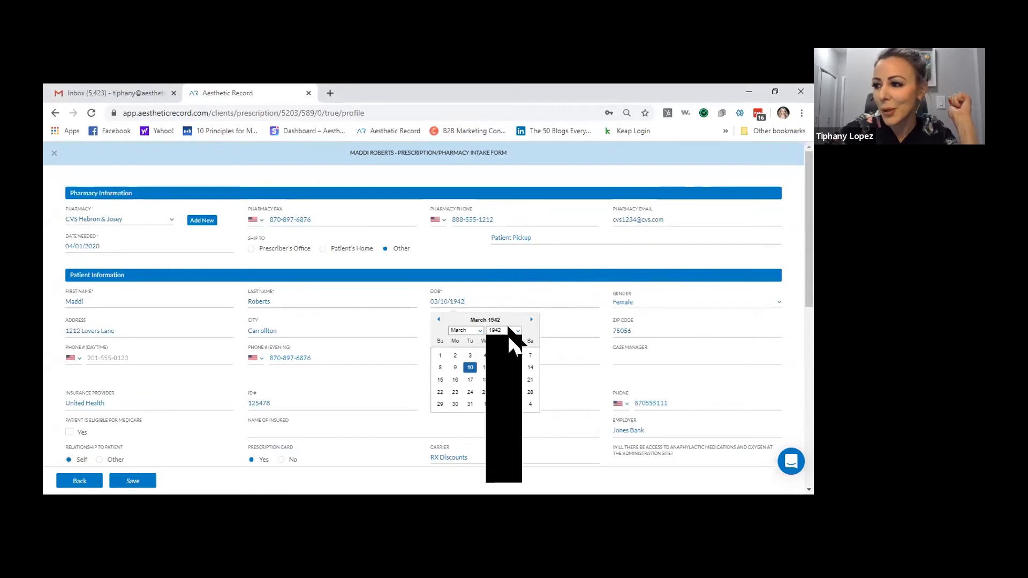
scroll(506, 423, down, 6)
scroll(506, 428, up, 5)
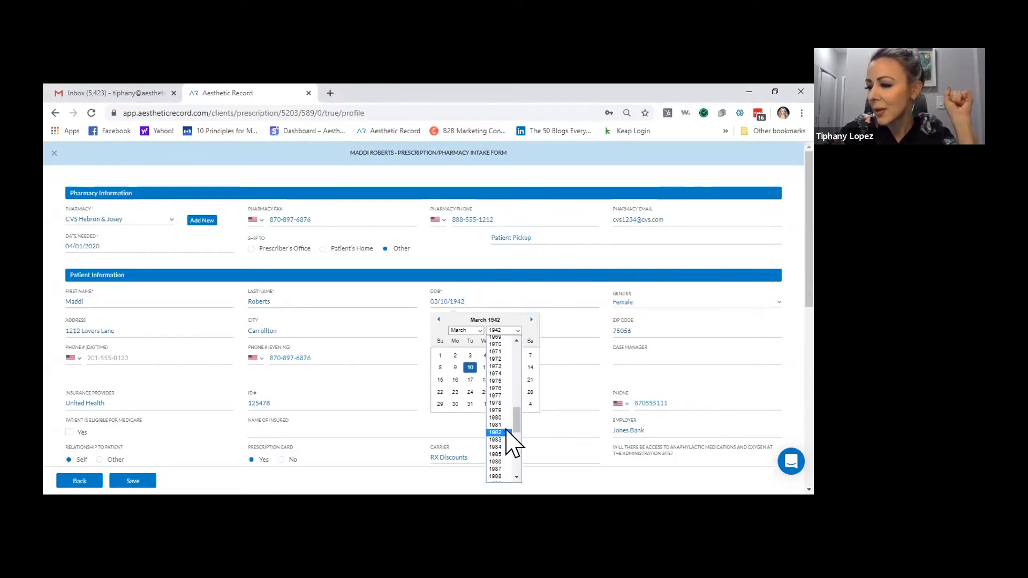
click(496, 432)
click(593, 315)
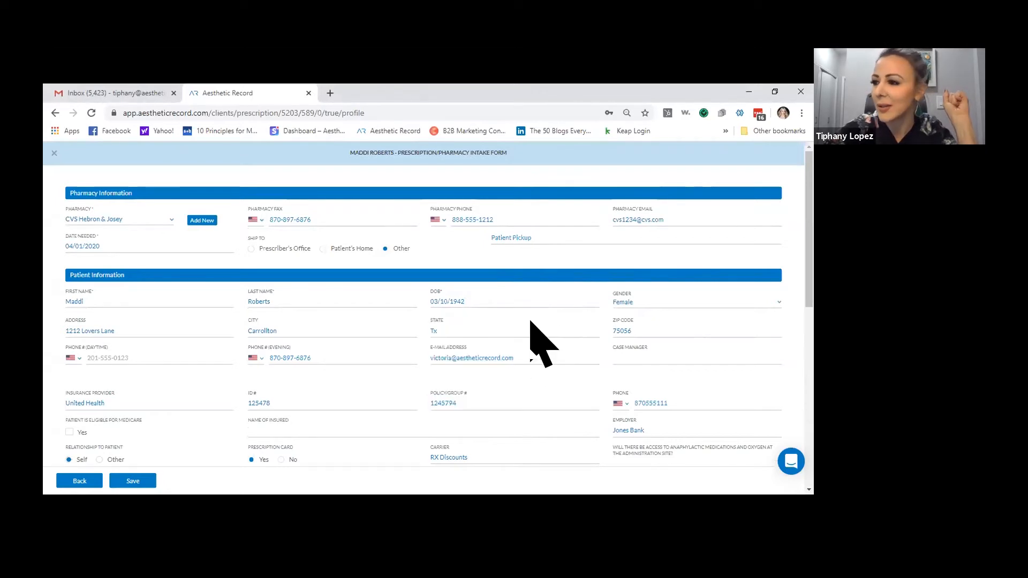
click(487, 302)
scroll(496, 289, down, 1)
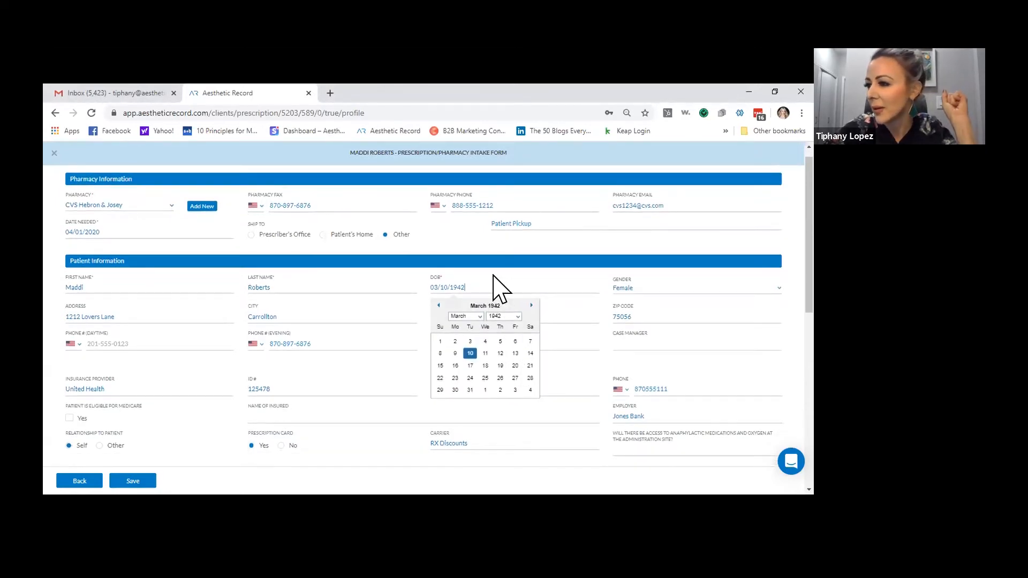
click(501, 274)
click(501, 273)
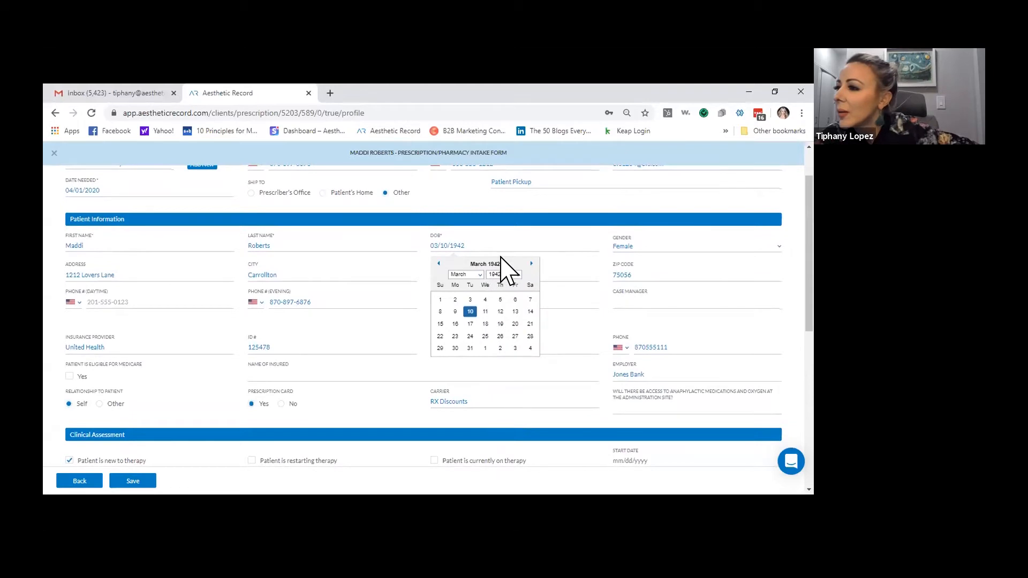
click(511, 274)
scroll(503, 369, down, 3)
scroll(513, 373, down, 5)
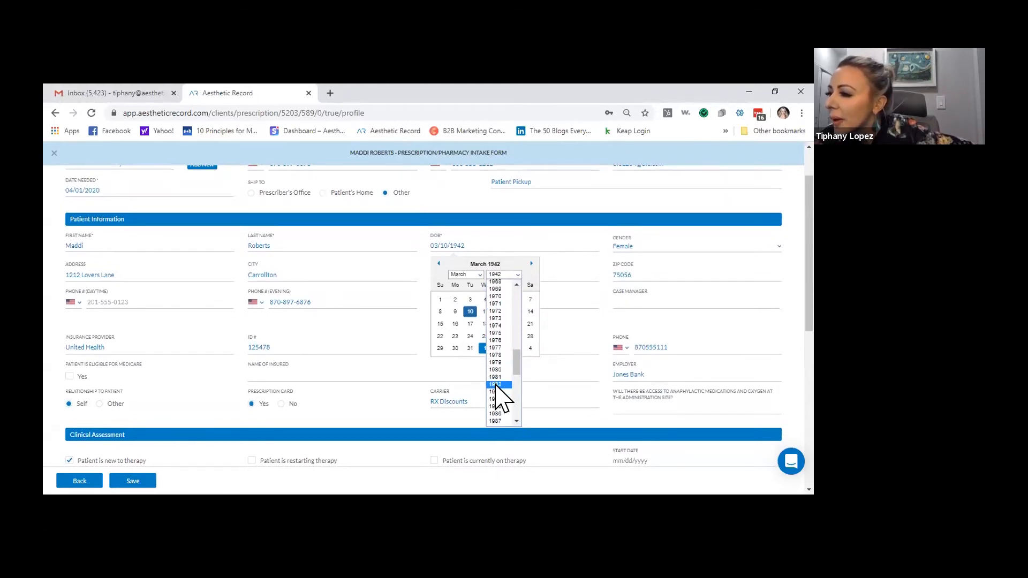
click(495, 384)
click(485, 311)
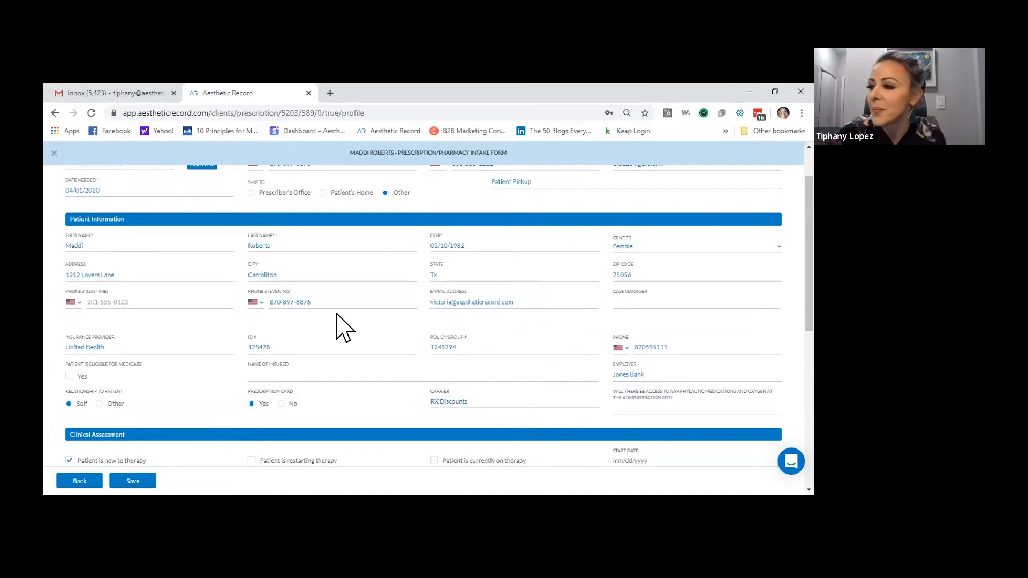
Save the completed intake form and fax it to the CVS Hebron & Josey pharmacy
scroll(422, 340, down, 3)
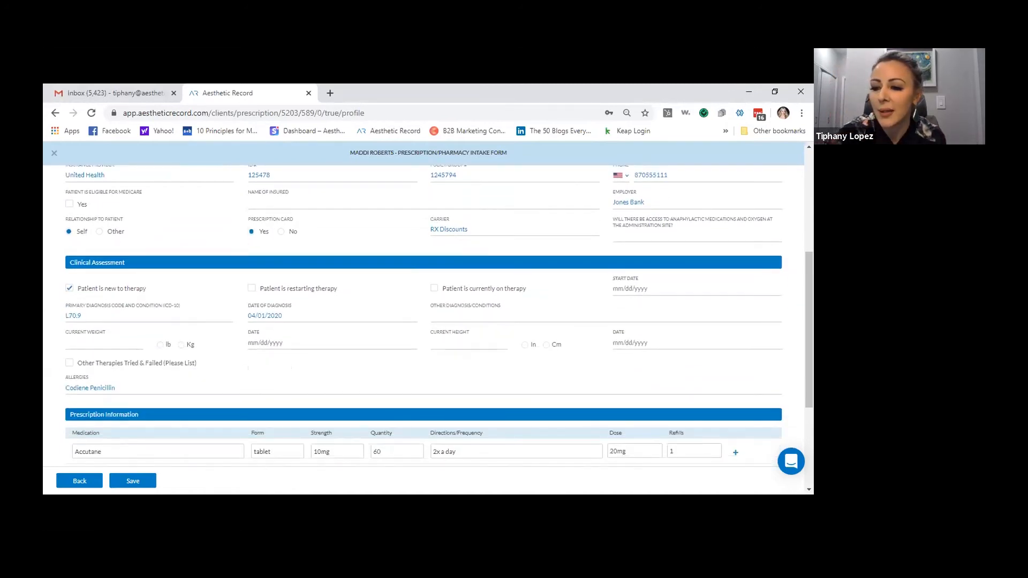
click(132, 480)
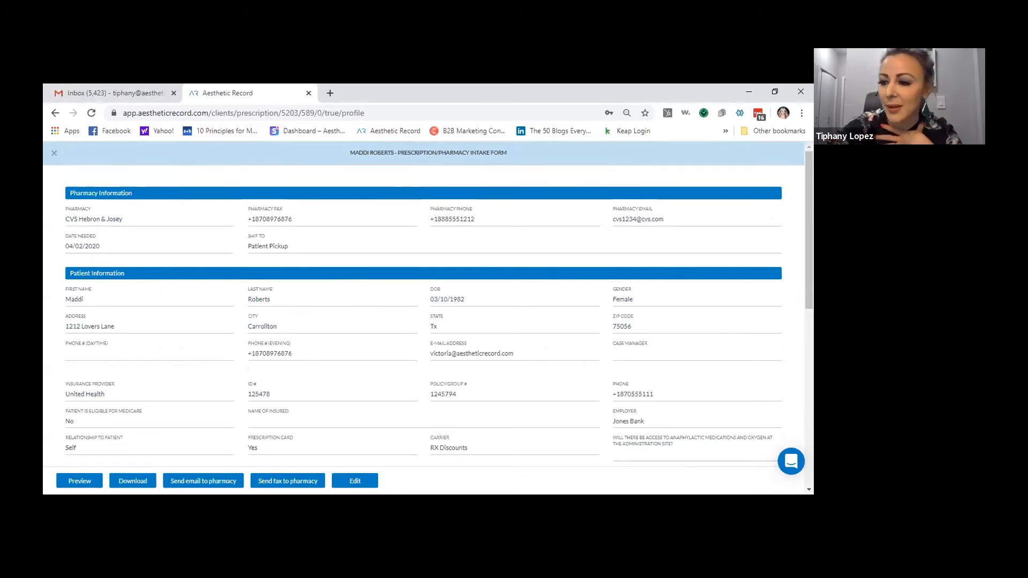
click(288, 481)
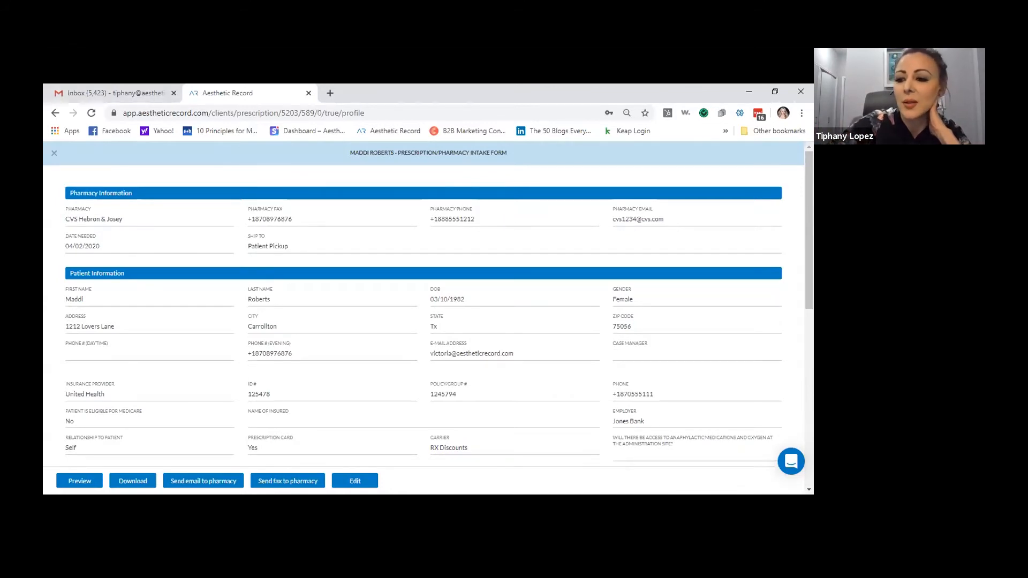
Email the prescription to the pharmacy and close the form back to the patient profile
click(205, 480)
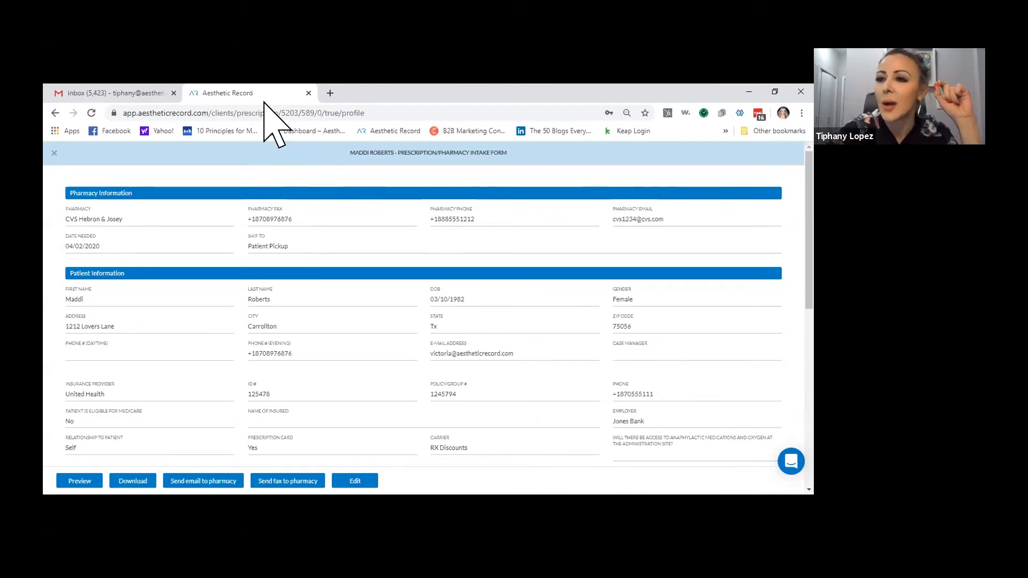
click(54, 153)
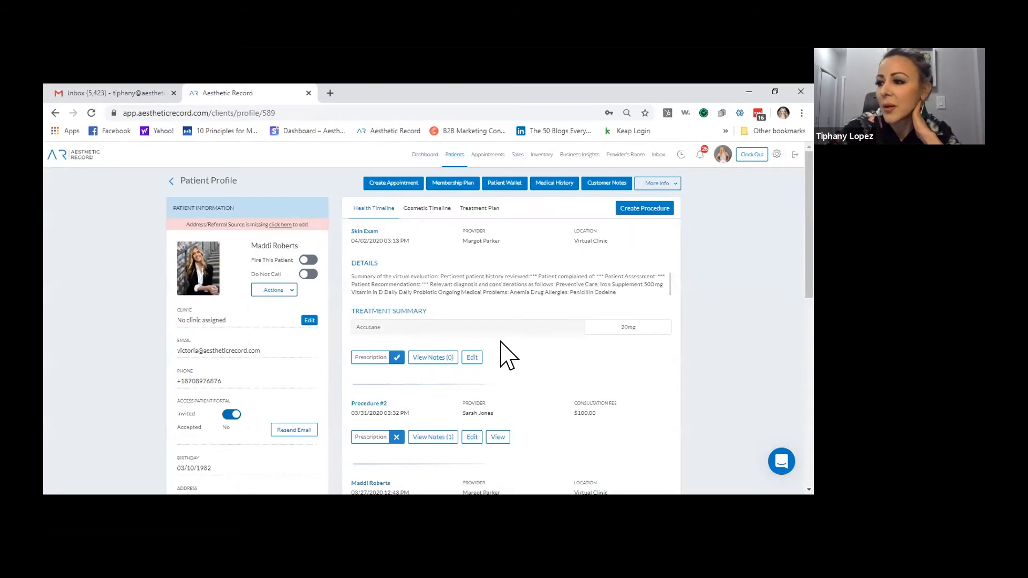
Edit the Skin Exam procedure and try the .dia dot phrase on a new line after Codeine
click(472, 358)
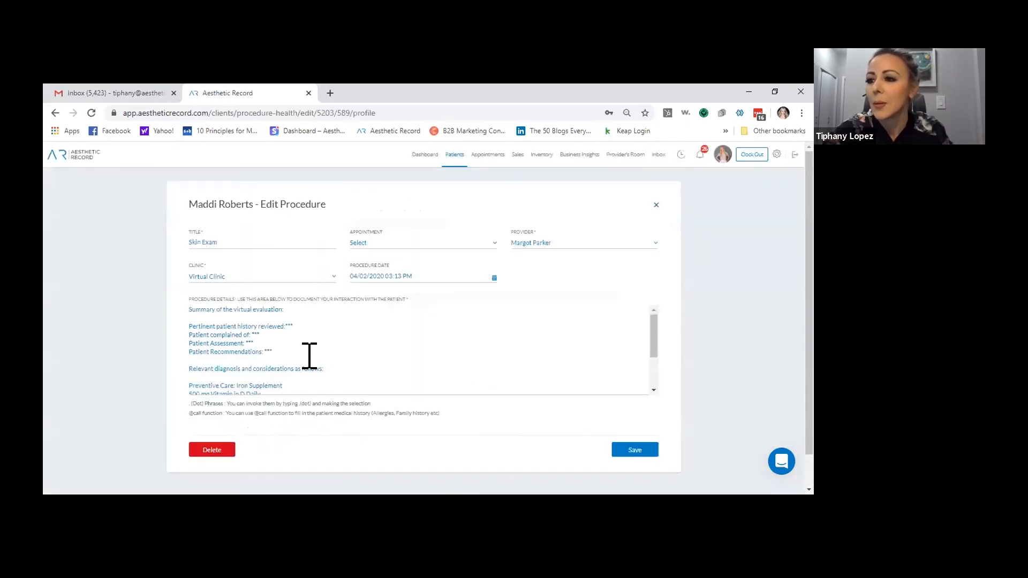
scroll(336, 348, down, 5)
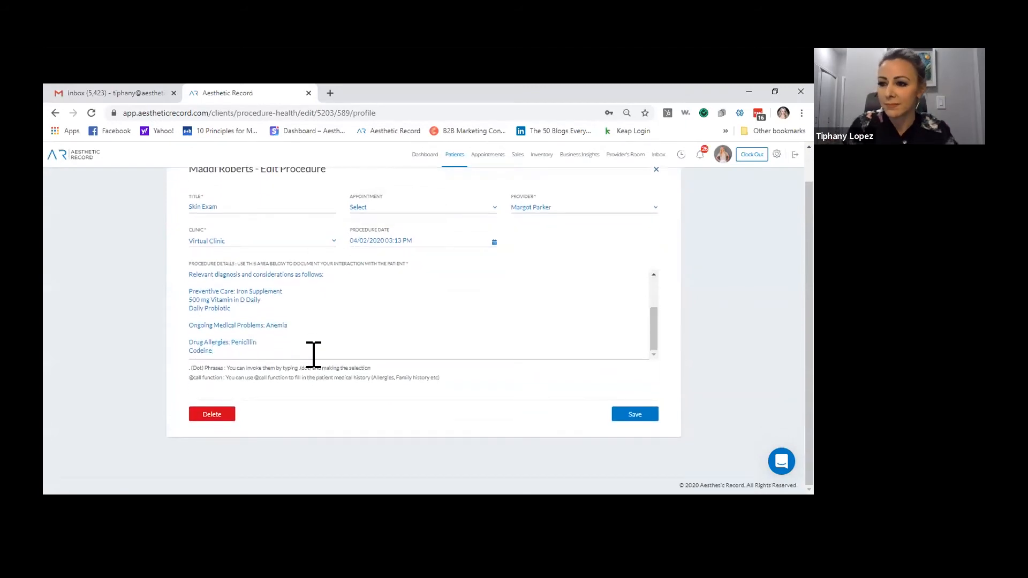
click(313, 355)
key(Return)
text(.)
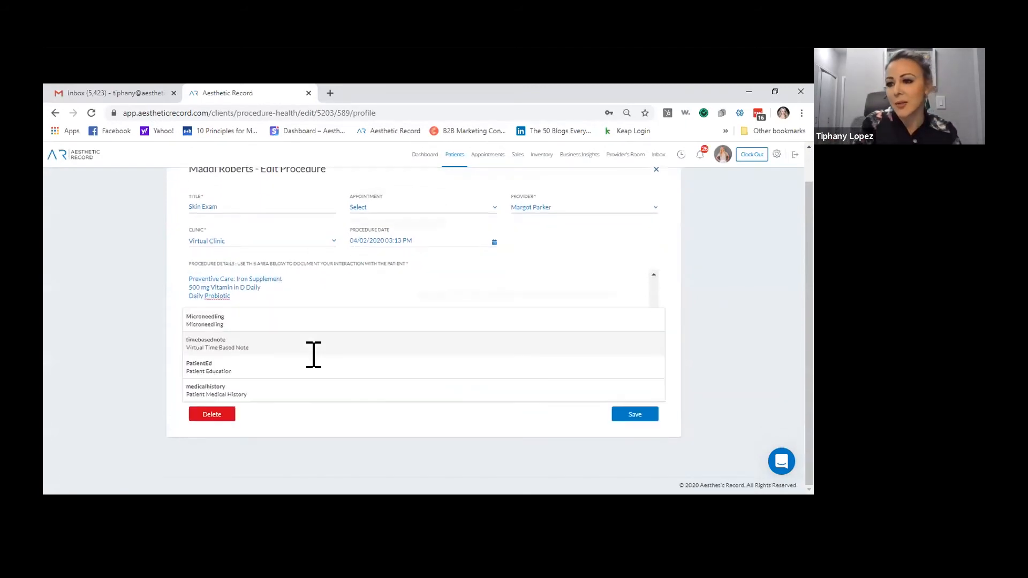
text(di)
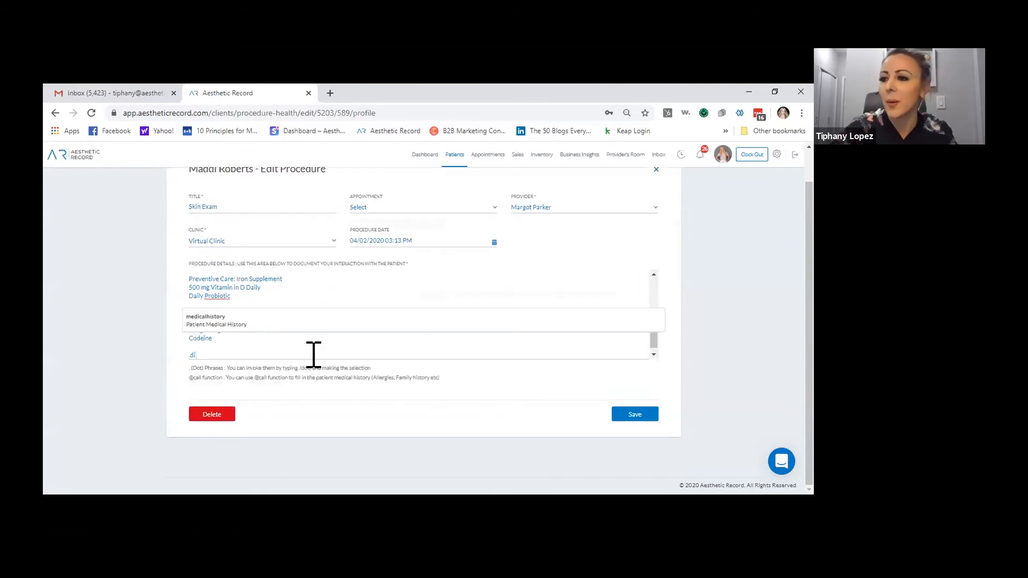
text(a)
key(BackSpace)
key(BackSpace)
key(BackSpace)
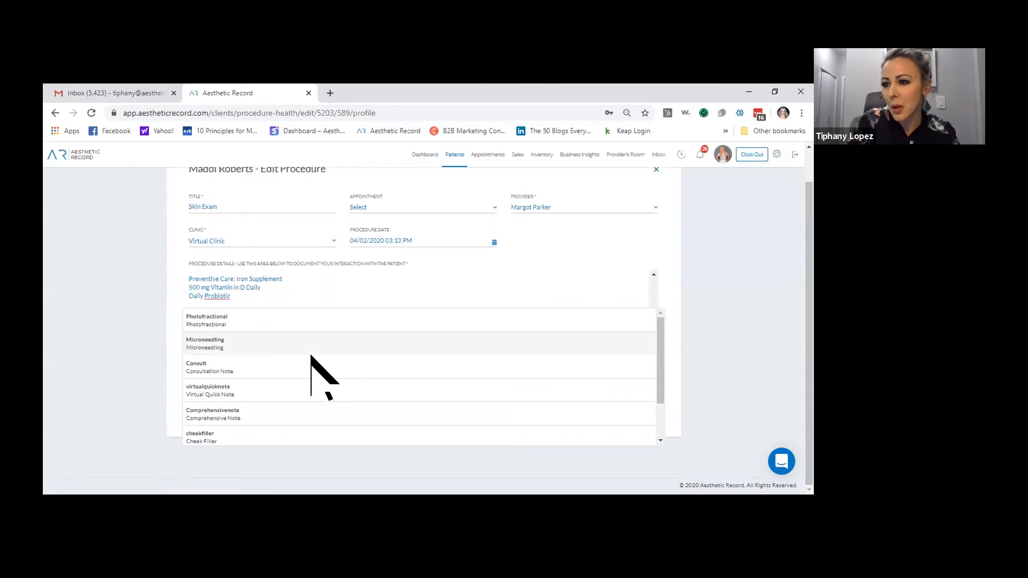
scroll(316, 393, down, 2)
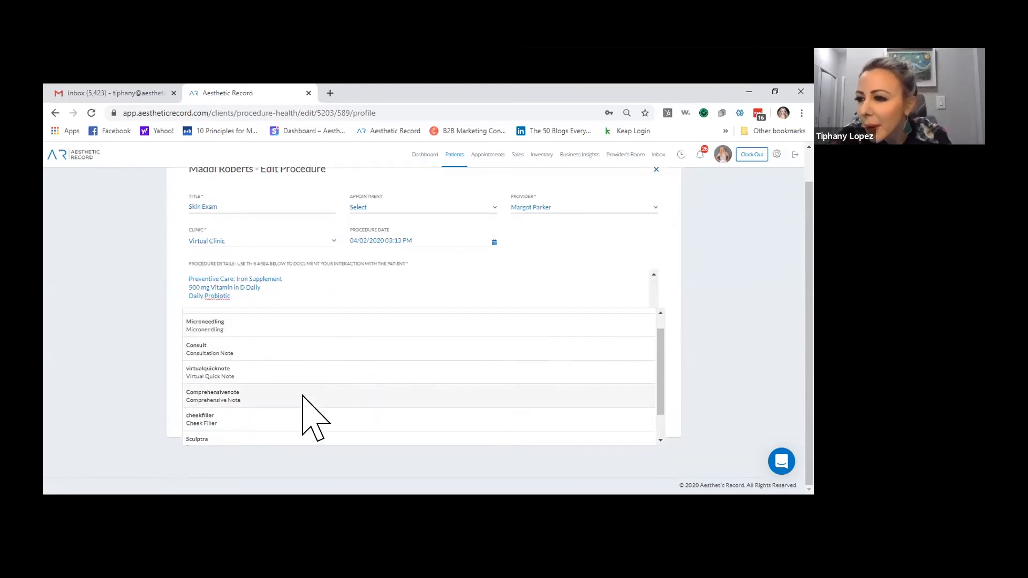
scroll(310, 339, up, 3)
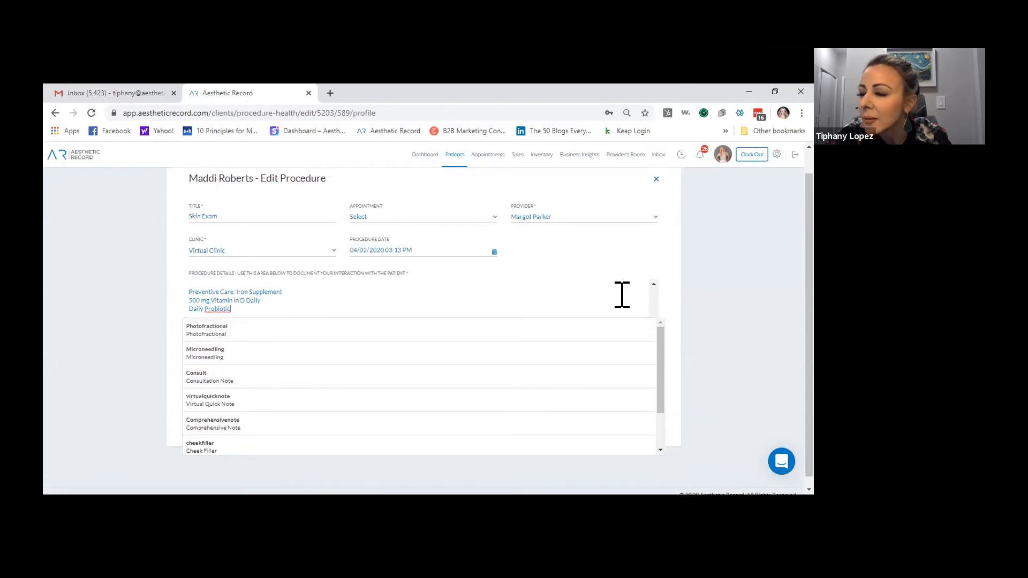
key(BackSpace)
key(BackSpace)
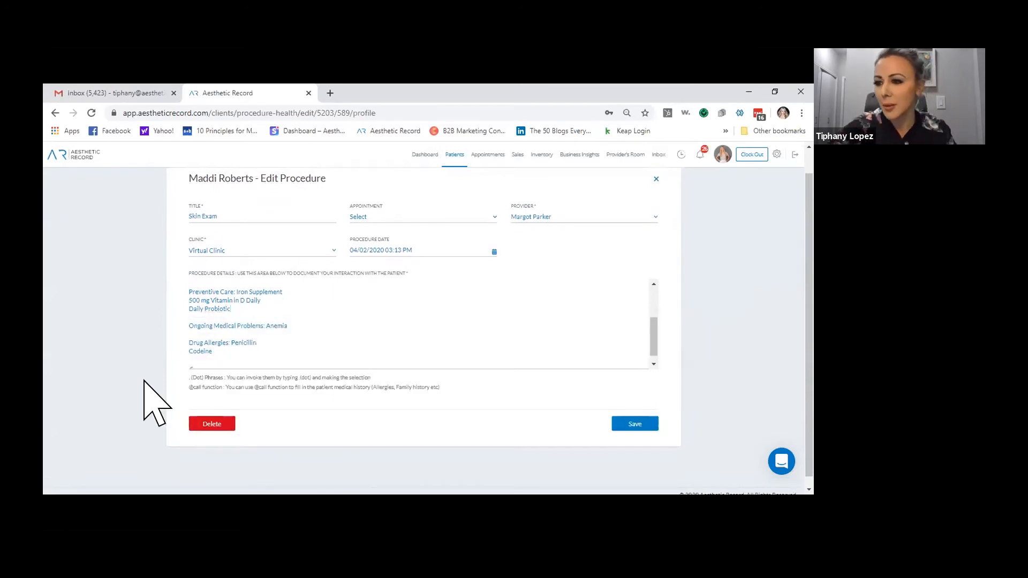
Try the pr, .m and .med dot phrases, delete them, leave an empty line, and save
click(202, 365)
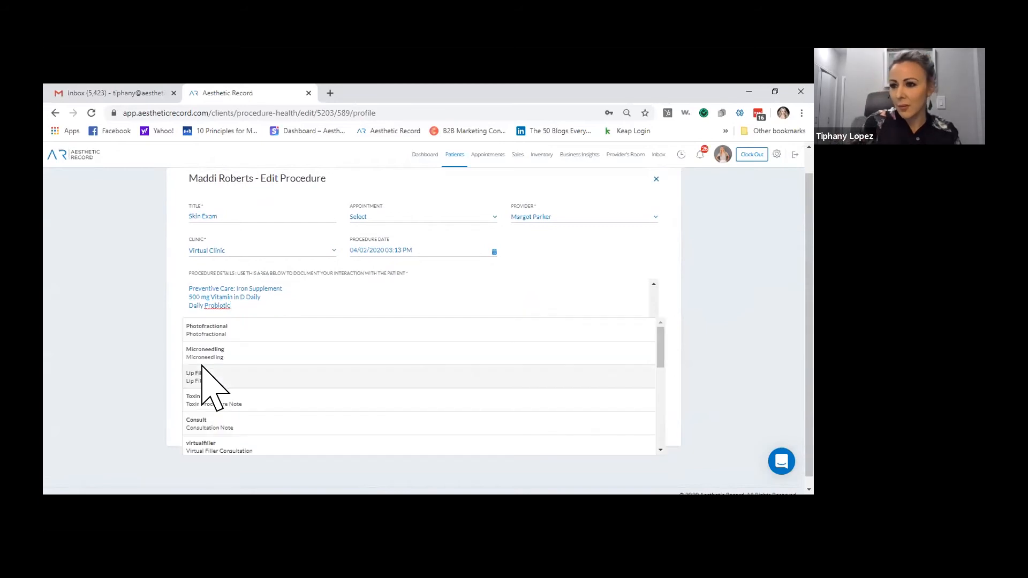
text(pr)
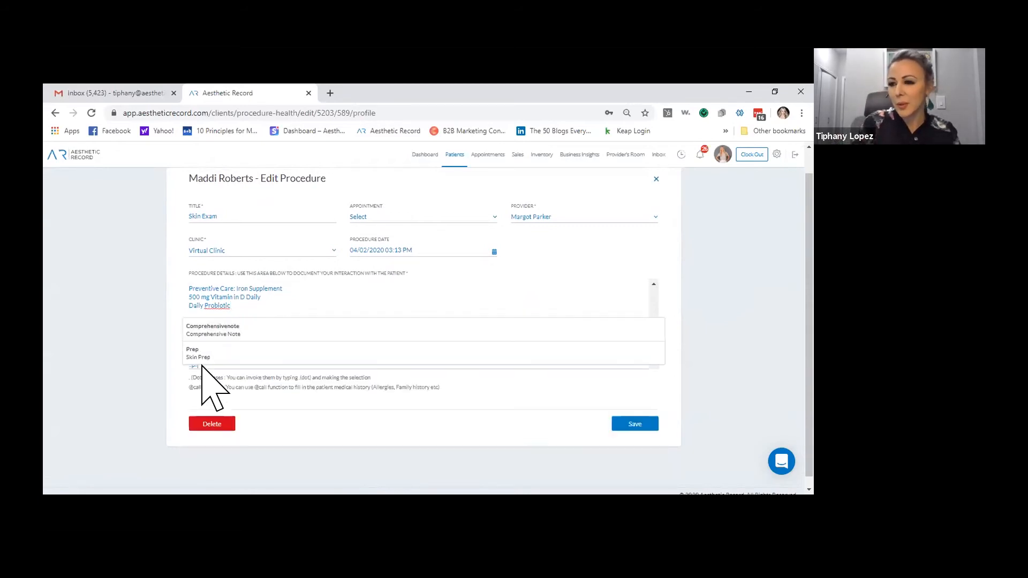
key(BackSpace)
key(BackSpace)
key(BackSpace)
text(.m)
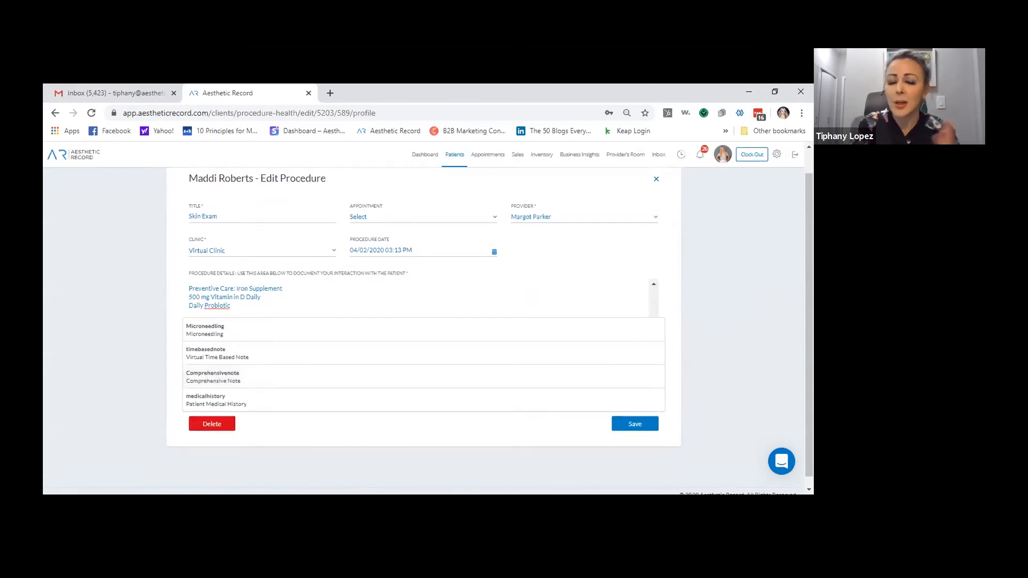
key(BackSpace)
key(BackSpace)
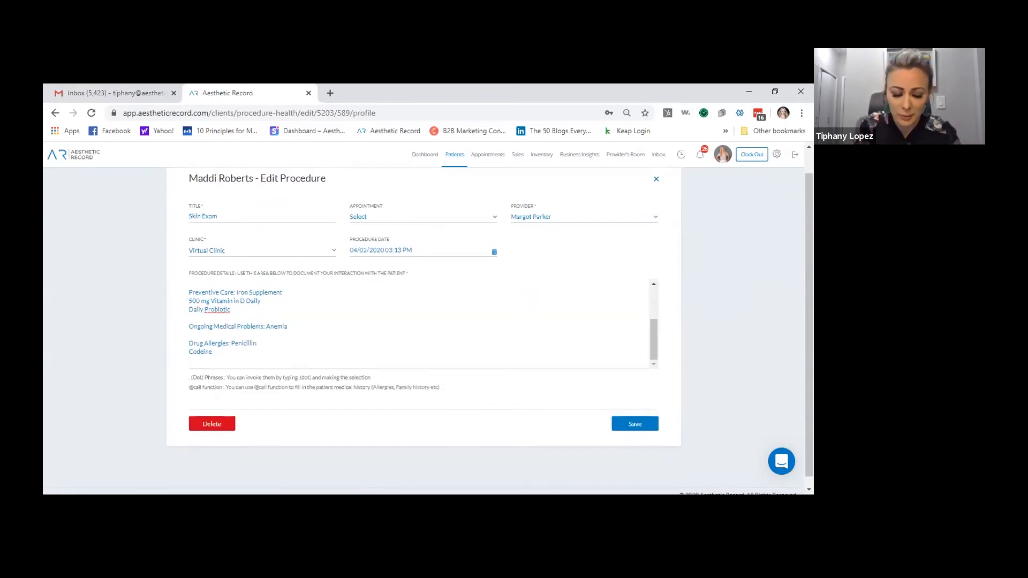
text(.med)
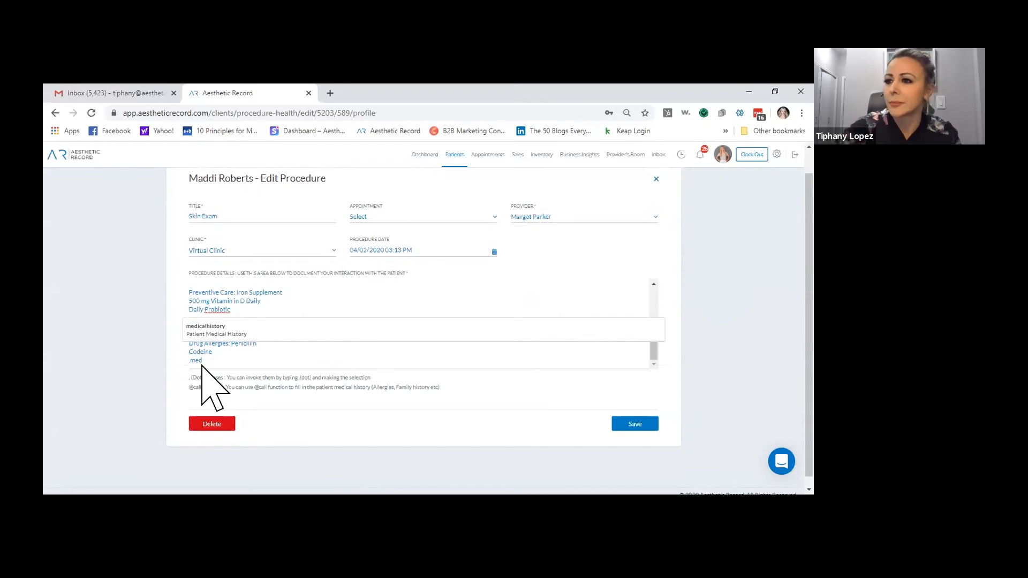
drag(228, 366, 187, 366)
key(BackSpace)
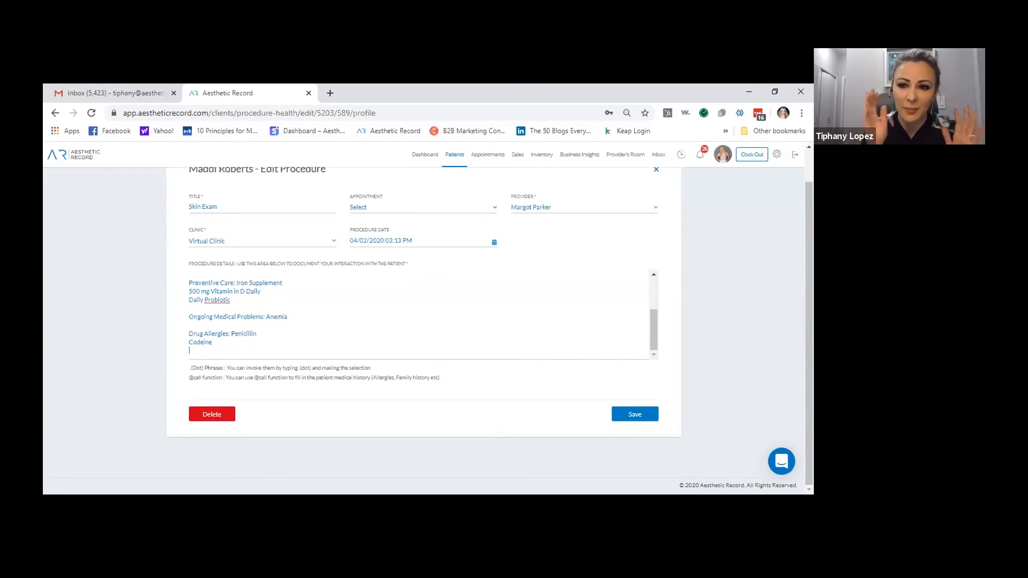
key(Return)
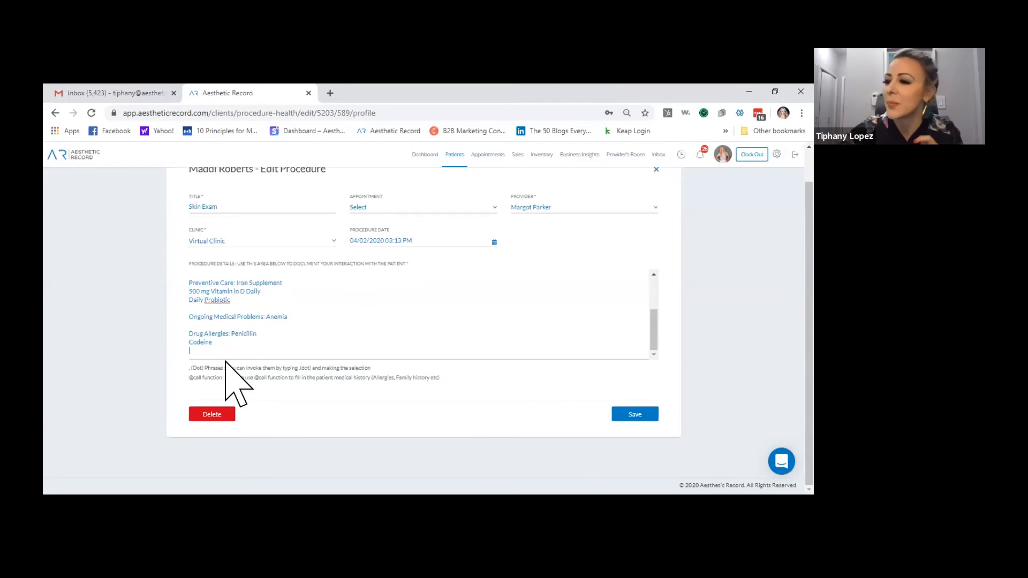
click(637, 418)
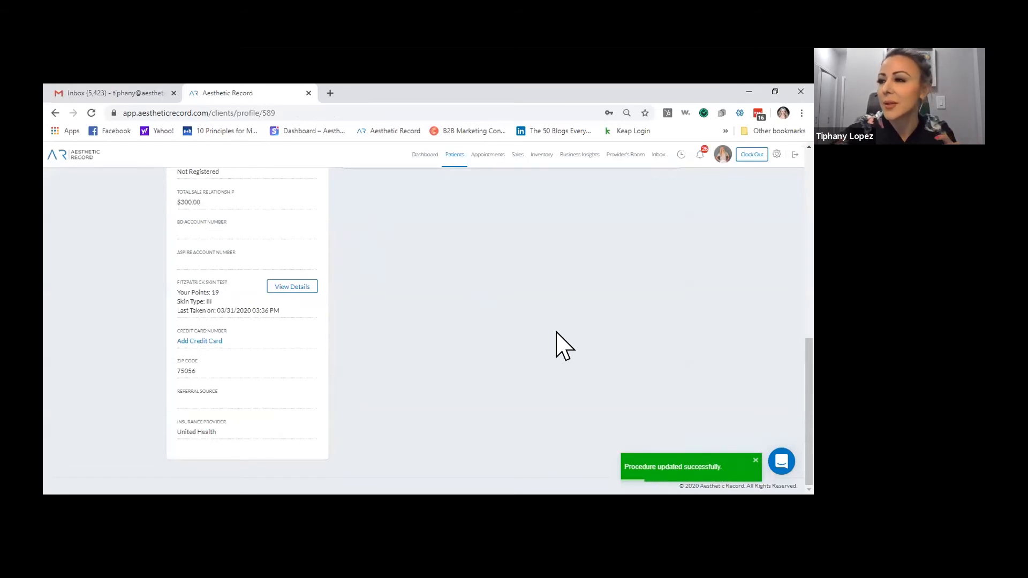
Scroll the patient profile to review the saved Skin Exam details
scroll(557, 345, up, 10)
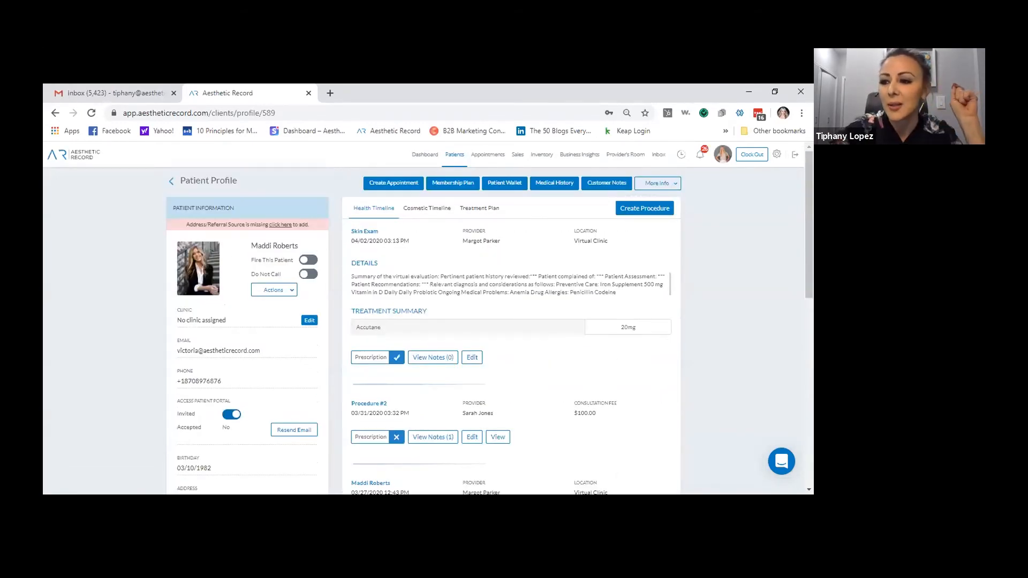
scroll(195, 412, down, 1)
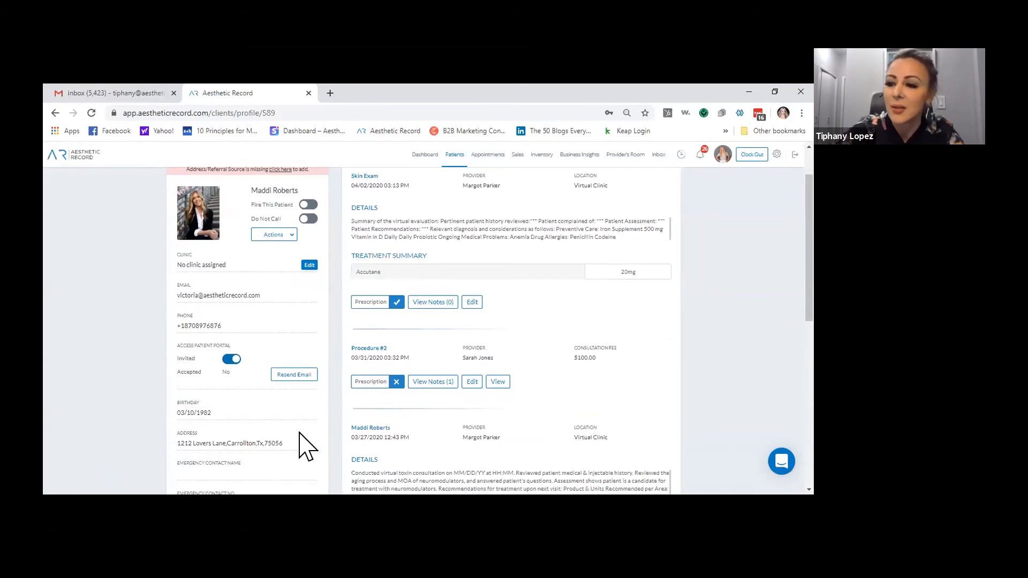
scroll(307, 447, down, 1)
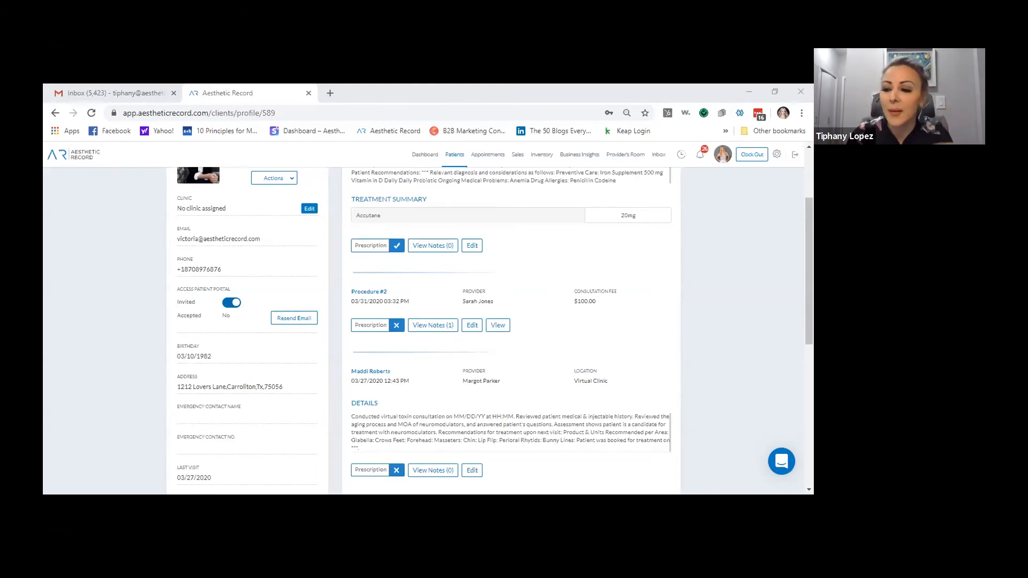
Open the Accutane 20mg prescription from the Skin Exam entry on the profile
click(372, 248)
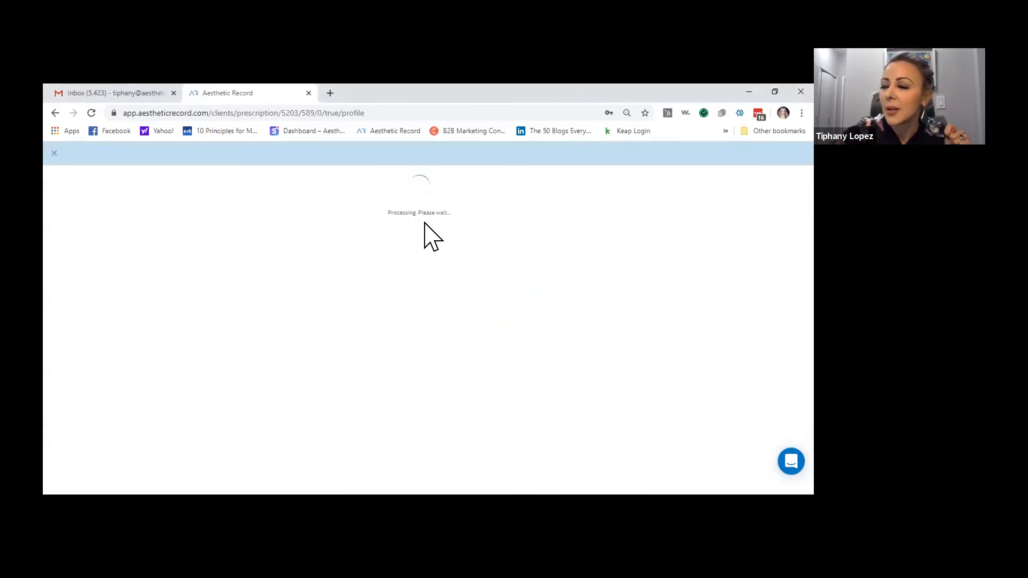
Download the reopened prescription intake form as a PDF
click(124, 481)
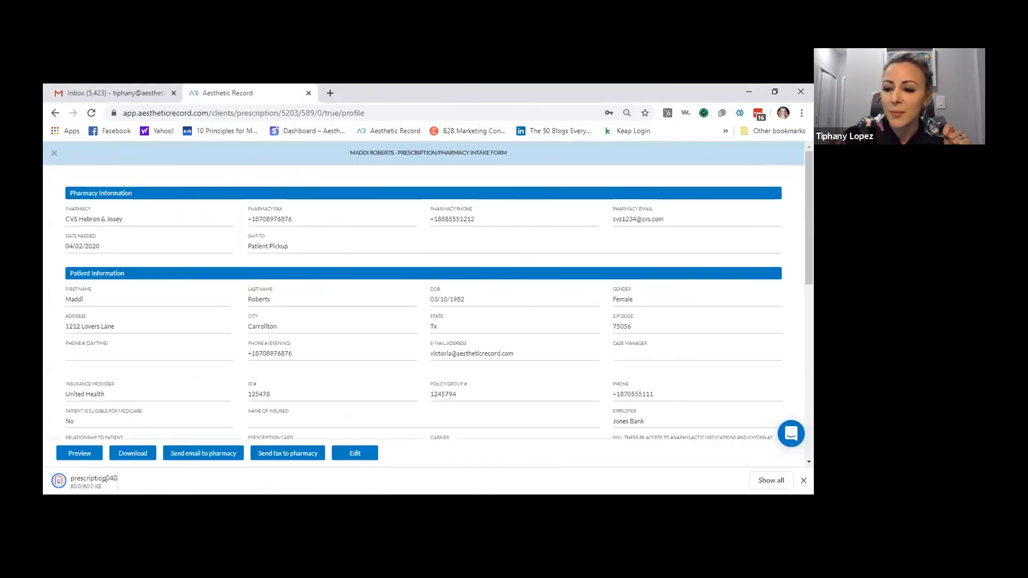